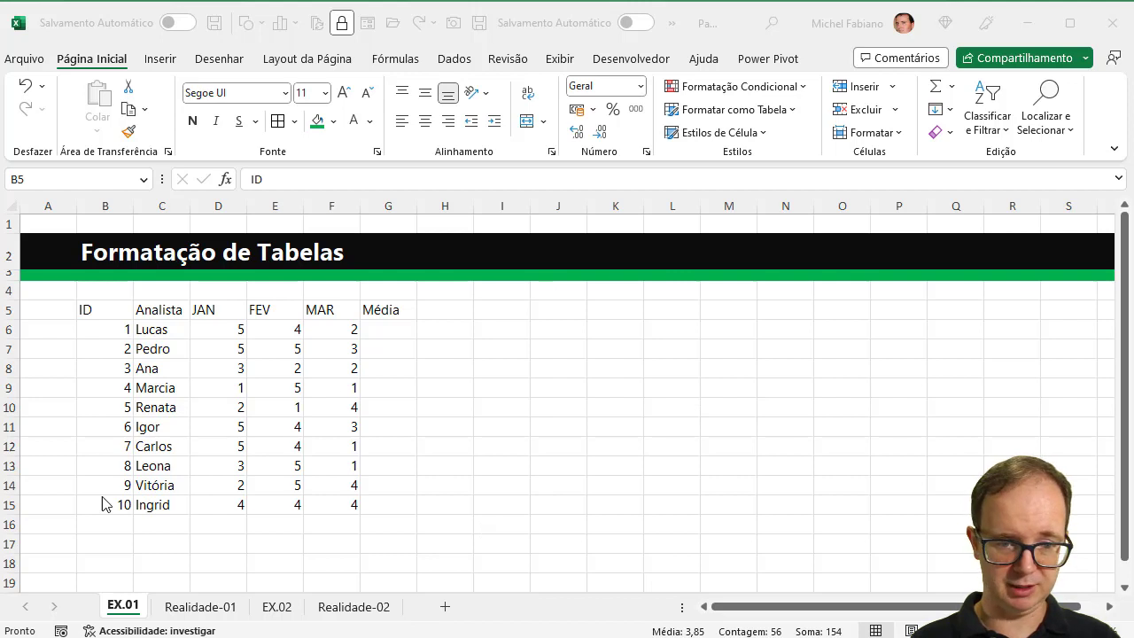
Look through the Realidade-01 and Realidade-02 sheets, then return to EX.01.
{"action": "key", "text": "ctrl+a"}
{"action": "left_click", "coordinate": [197, 609]}
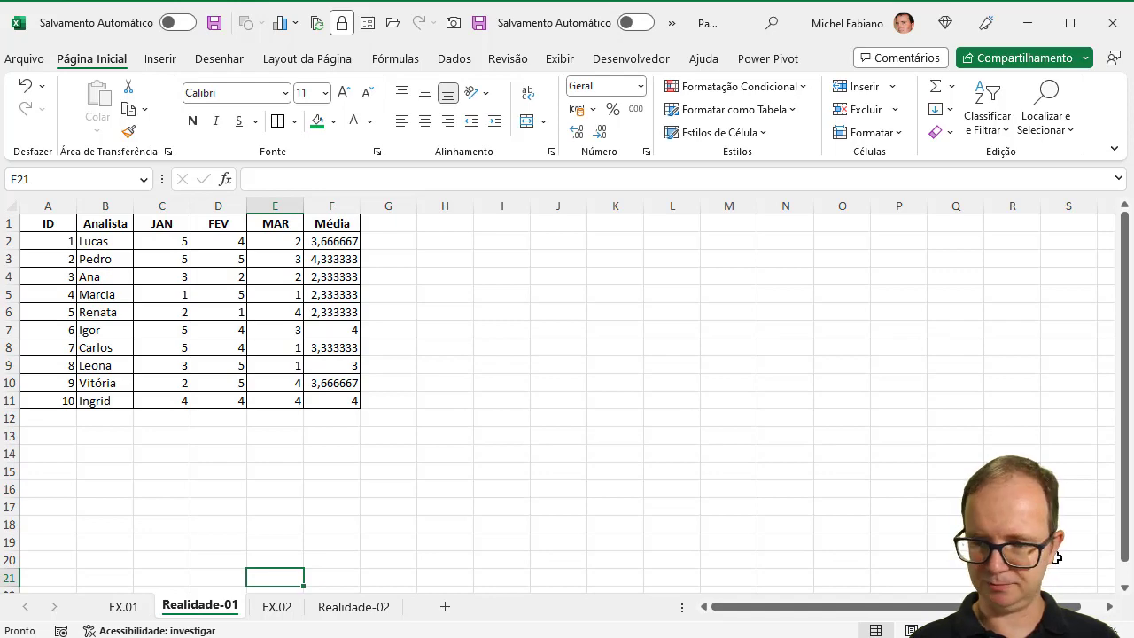
{"action": "scroll", "coordinate": [567, 395], "scroll_direction": "down", "scroll_amount": 1}
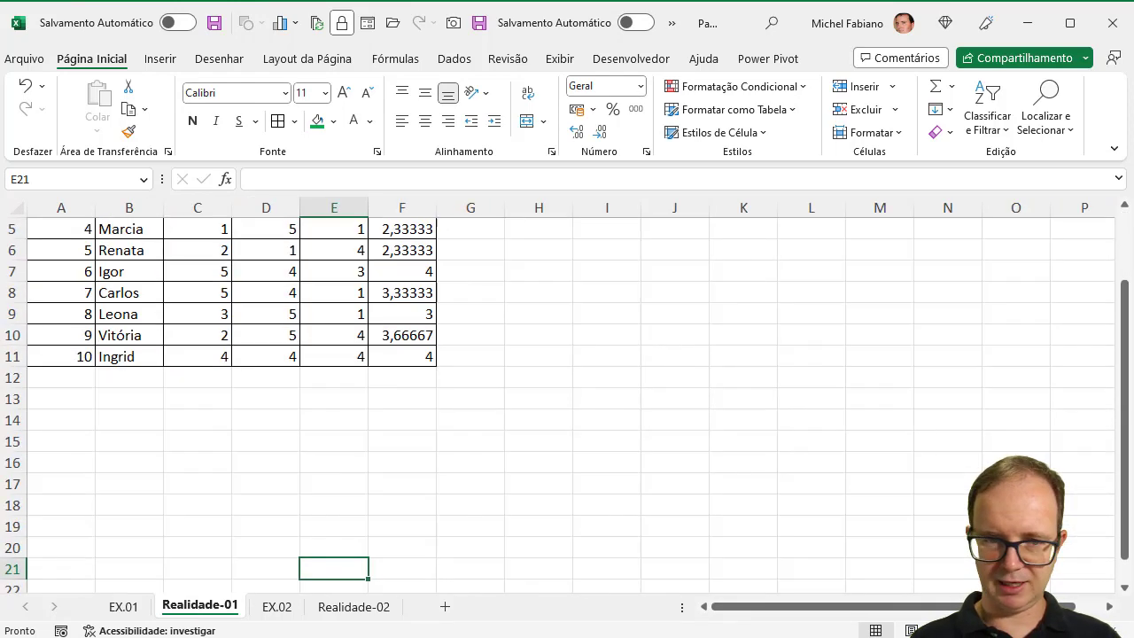
{"action": "scroll", "coordinate": [567, 395], "scroll_direction": "up", "scroll_amount": 2, "text": "ctrl"}
{"action": "left_click_drag", "start_coordinate": [1119, 559], "coordinate": [1131, 350]}
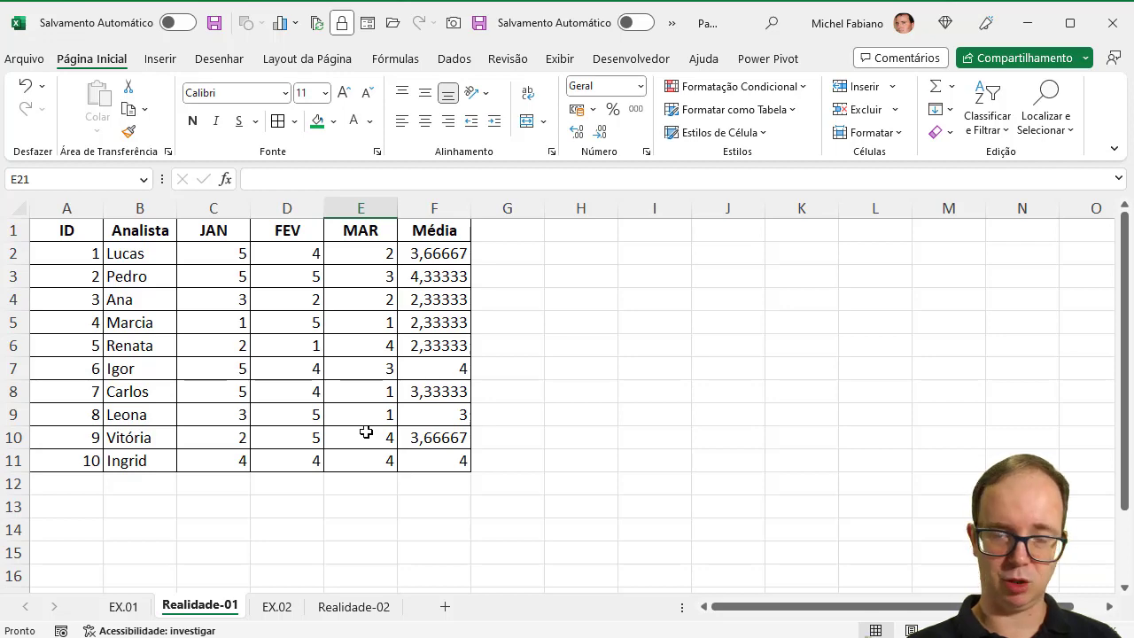
{"action": "left_click", "coordinate": [359, 609]}
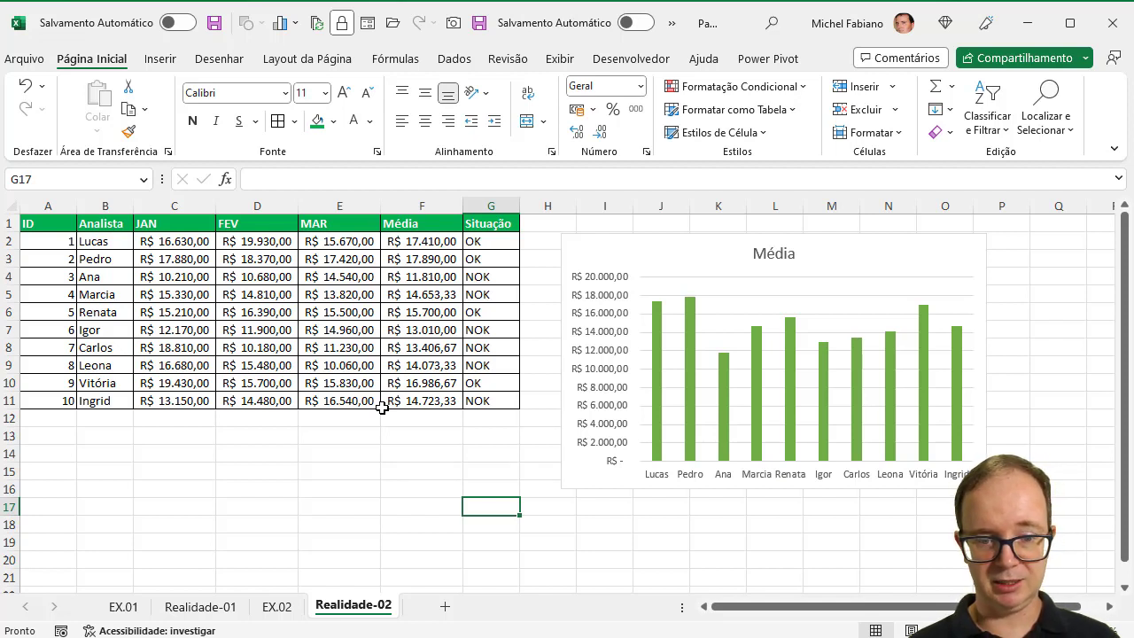
{"action": "left_click", "coordinate": [124, 607]}
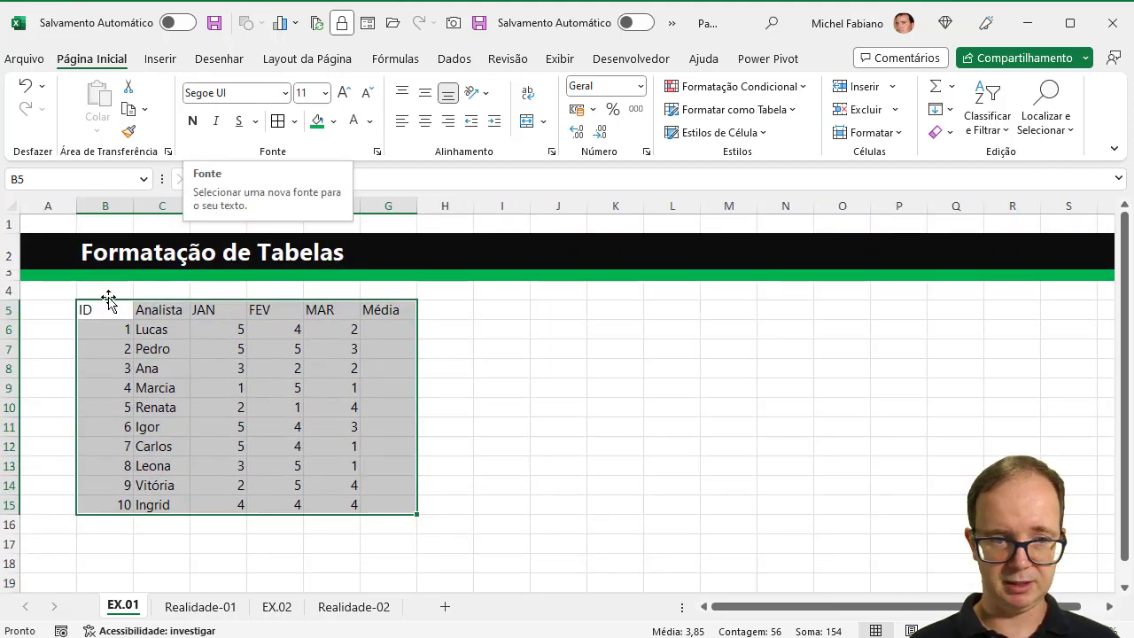
Select the analyst table B5:G15 and bring up the font name list.
{"action": "left_click_drag", "start_coordinate": [105, 309], "coordinate": [299, 485]}
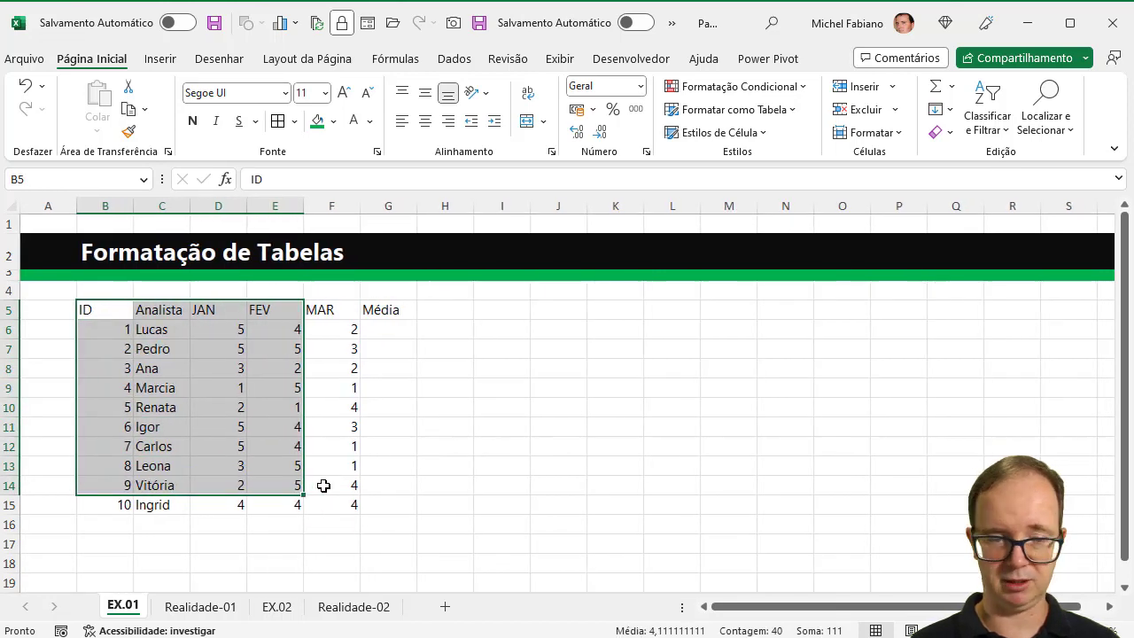
{"action": "left_click", "coordinate": [103, 309]}
{"action": "left_click_drag", "start_coordinate": [337, 427], "coordinate": [364, 478]}
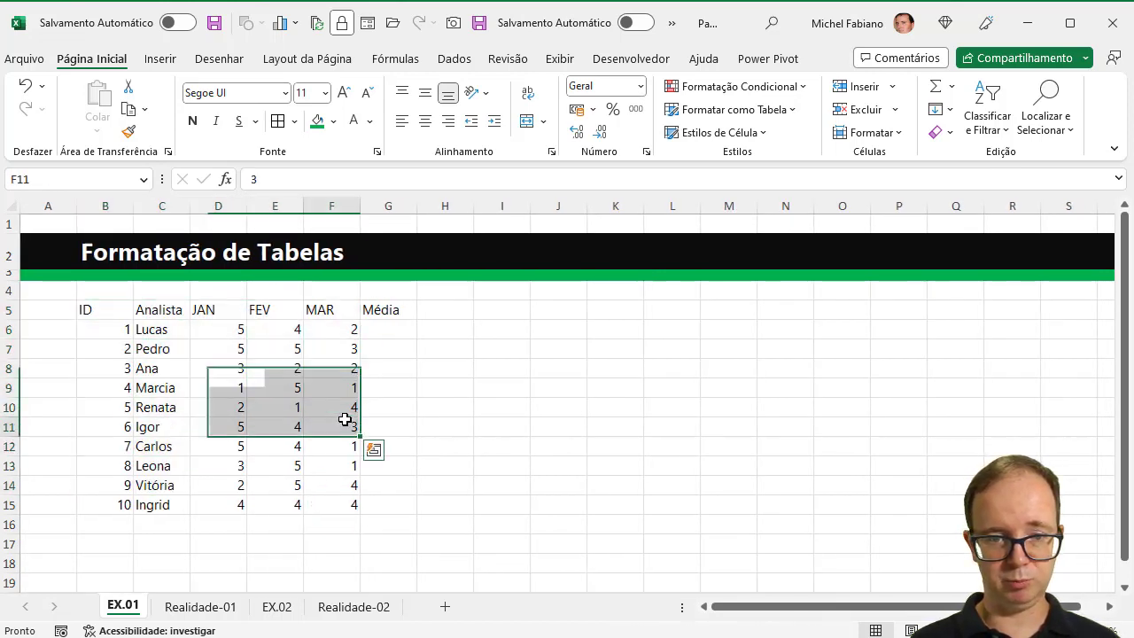
{"action": "left_click", "coordinate": [104, 309]}
{"action": "key", "text": "F2"}
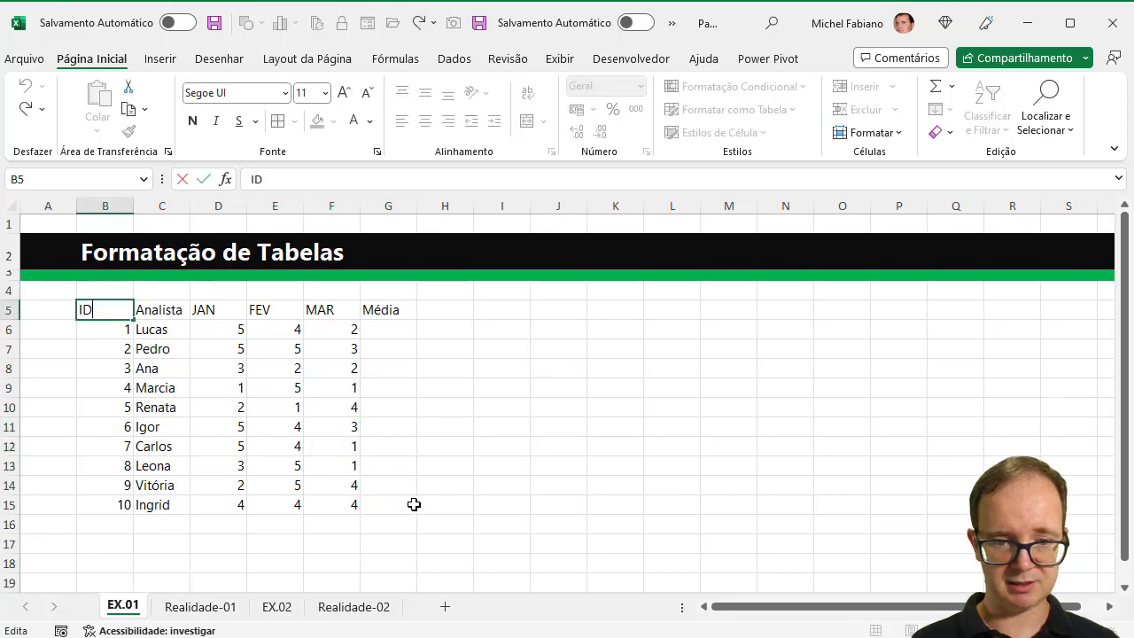
{"action": "left_click", "coordinate": [402, 503]}
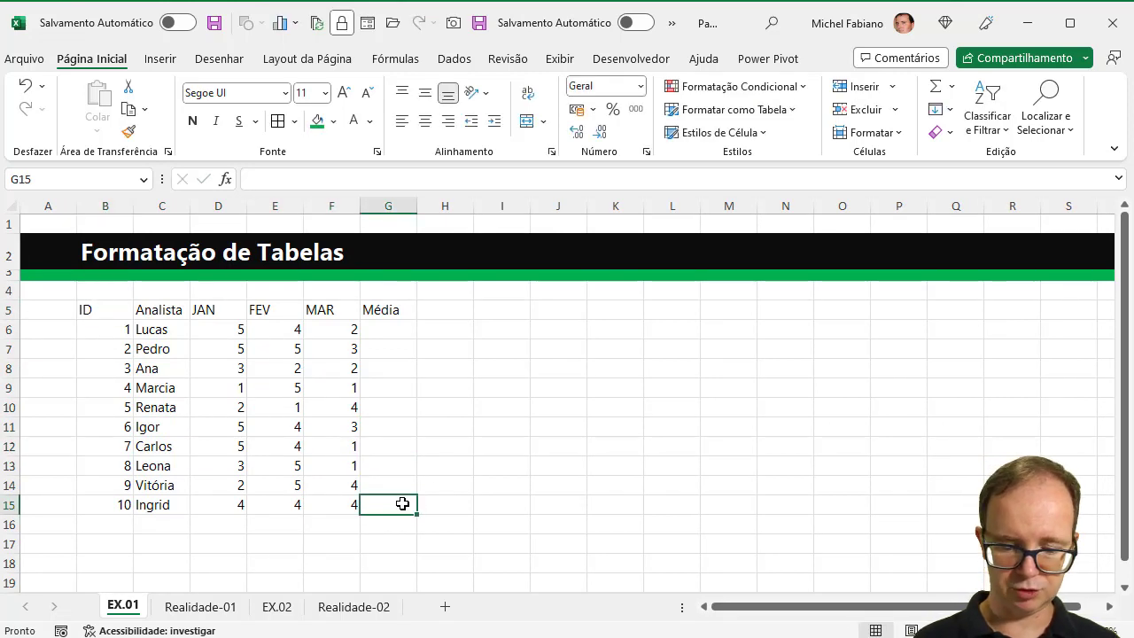
{"action": "left_click_drag", "start_coordinate": [402, 503], "coordinate": [95, 310]}
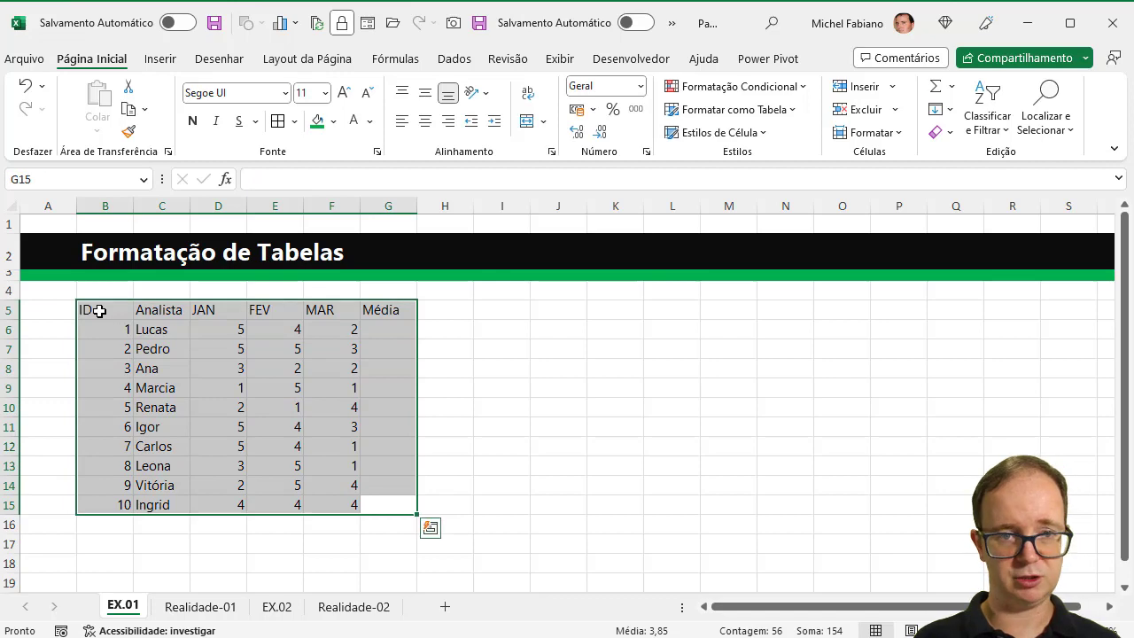
{"action": "left_click", "coordinate": [285, 92]}
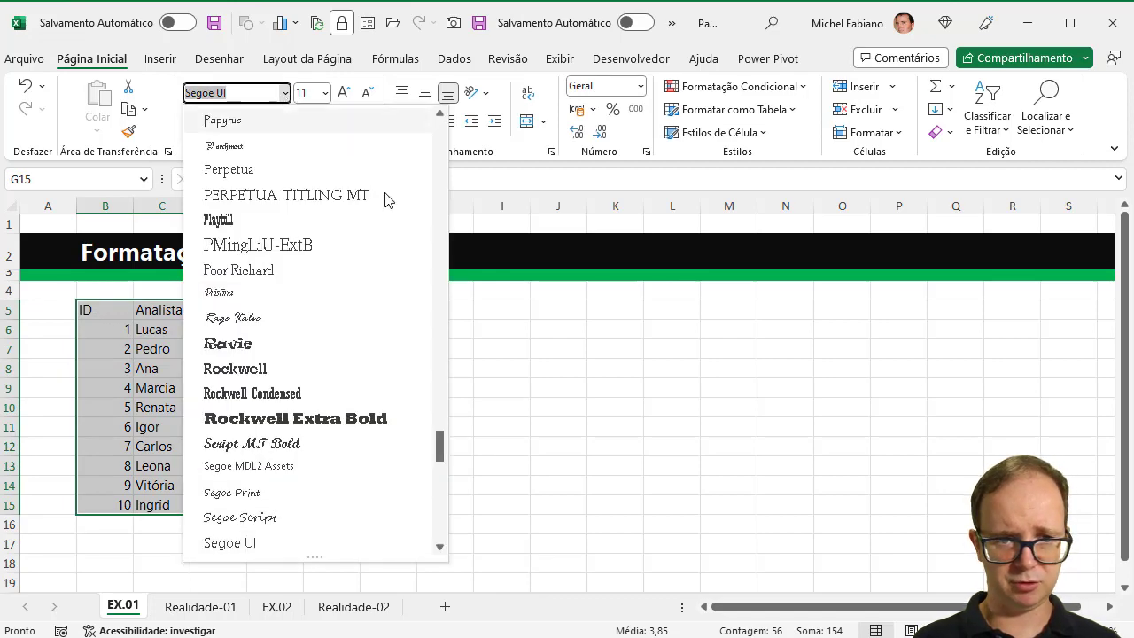
Try Pristina on table B5:G15, then switch its font to Ebrima.
{"action": "left_click", "coordinate": [430, 292]}
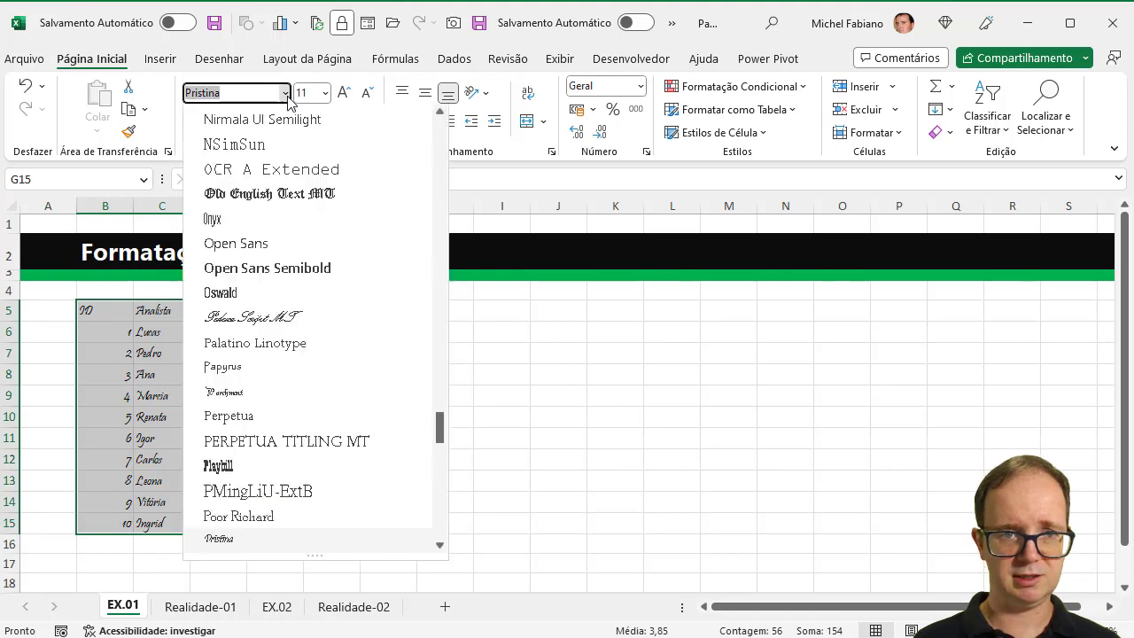
{"action": "left_click", "coordinate": [285, 92]}
{"action": "scroll", "coordinate": [438, 154], "scroll_direction": "up", "scroll_amount": 10}
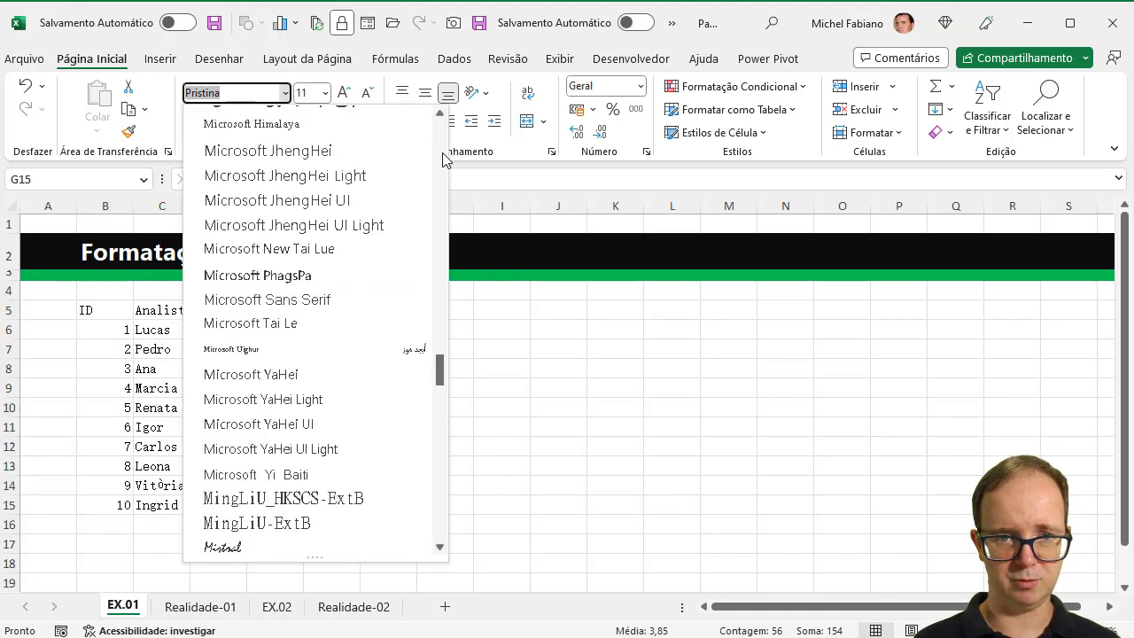
{"action": "scroll", "coordinate": [442, 153], "scroll_direction": "up", "scroll_amount": 10}
{"action": "scroll", "coordinate": [442, 153], "scroll_direction": "up", "scroll_amount": 5}
{"action": "scroll", "coordinate": [442, 152], "scroll_direction": "up", "scroll_amount": 5}
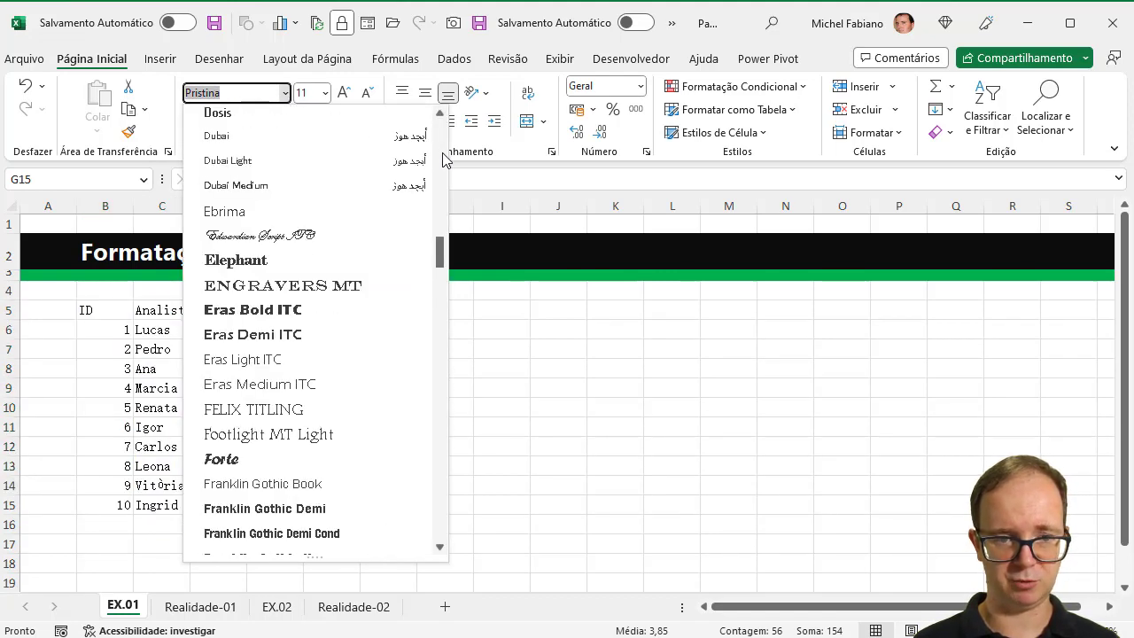
{"action": "left_click", "coordinate": [270, 212]}
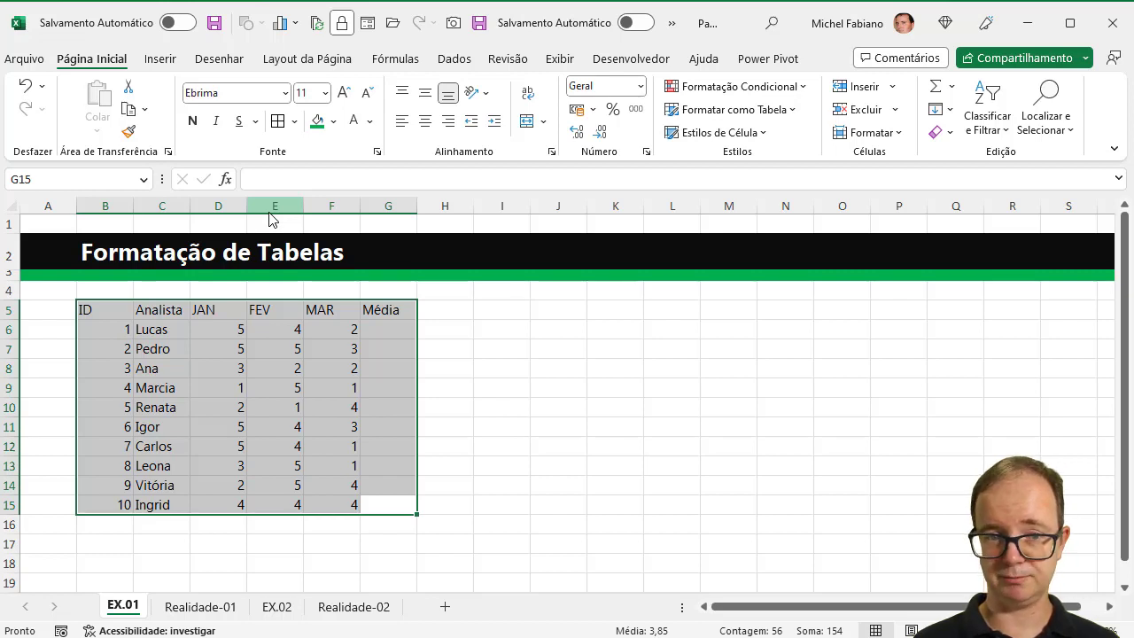
Make header row B5:G5 bold with white text on a black fill.
{"action": "left_click", "coordinate": [116, 309]}
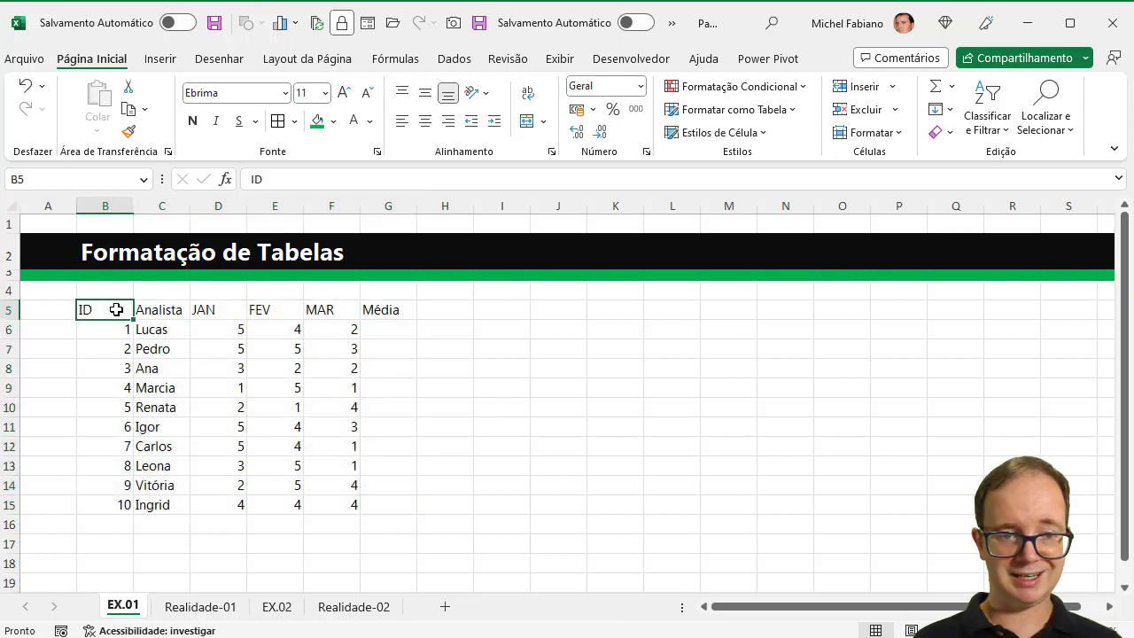
{"action": "left_click_drag", "start_coordinate": [116, 309], "coordinate": [373, 314]}
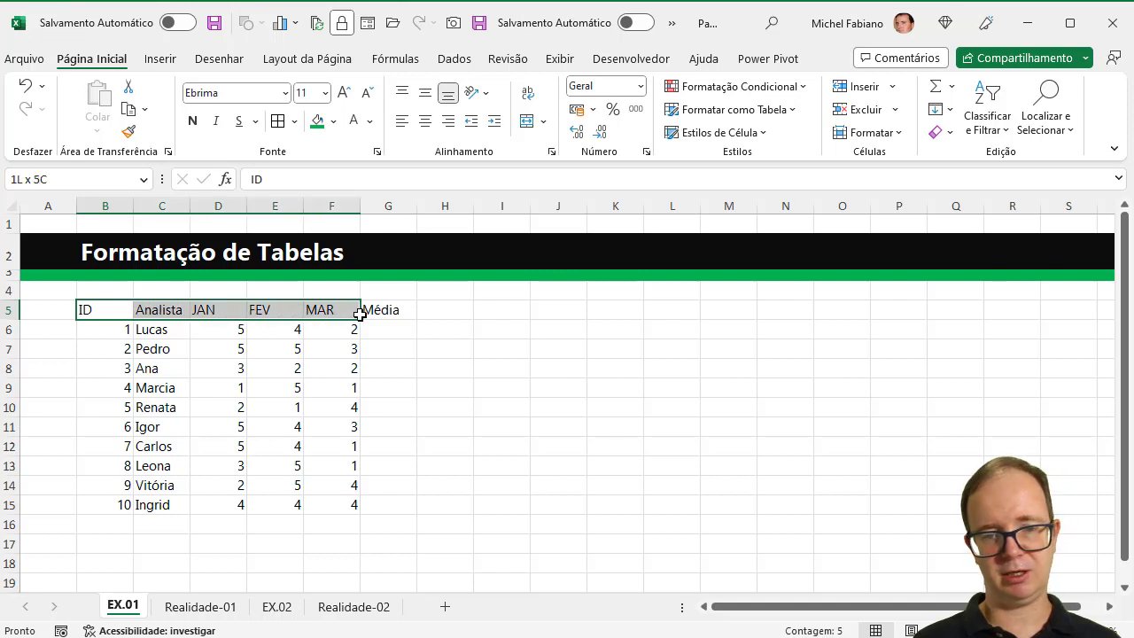
{"action": "left_click", "coordinate": [193, 122]}
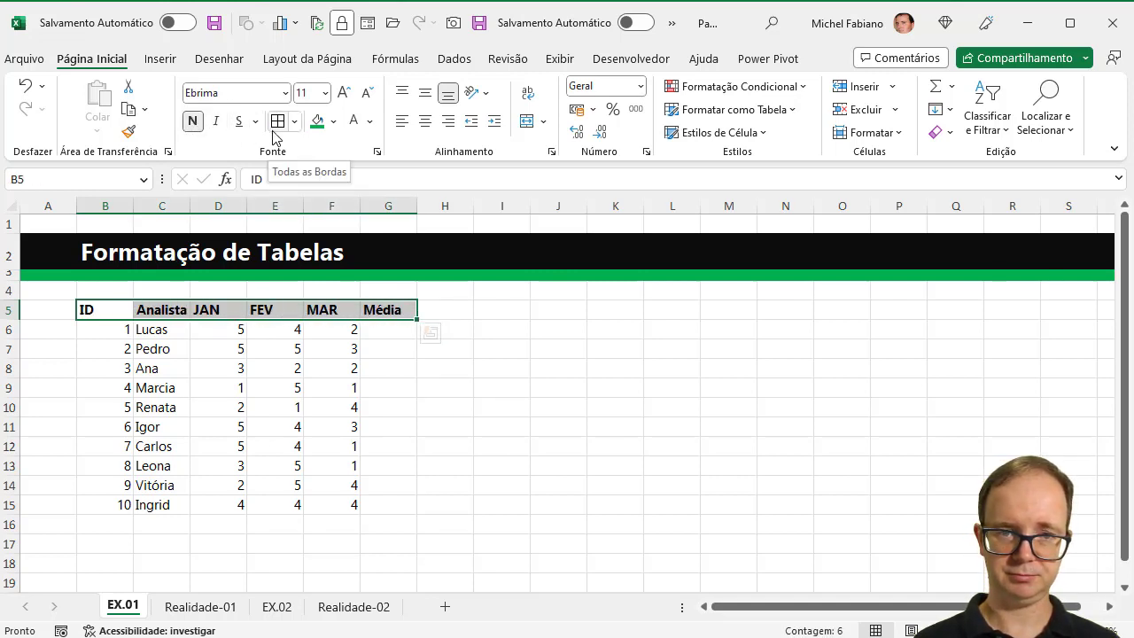
{"action": "left_click", "coordinate": [315, 128]}
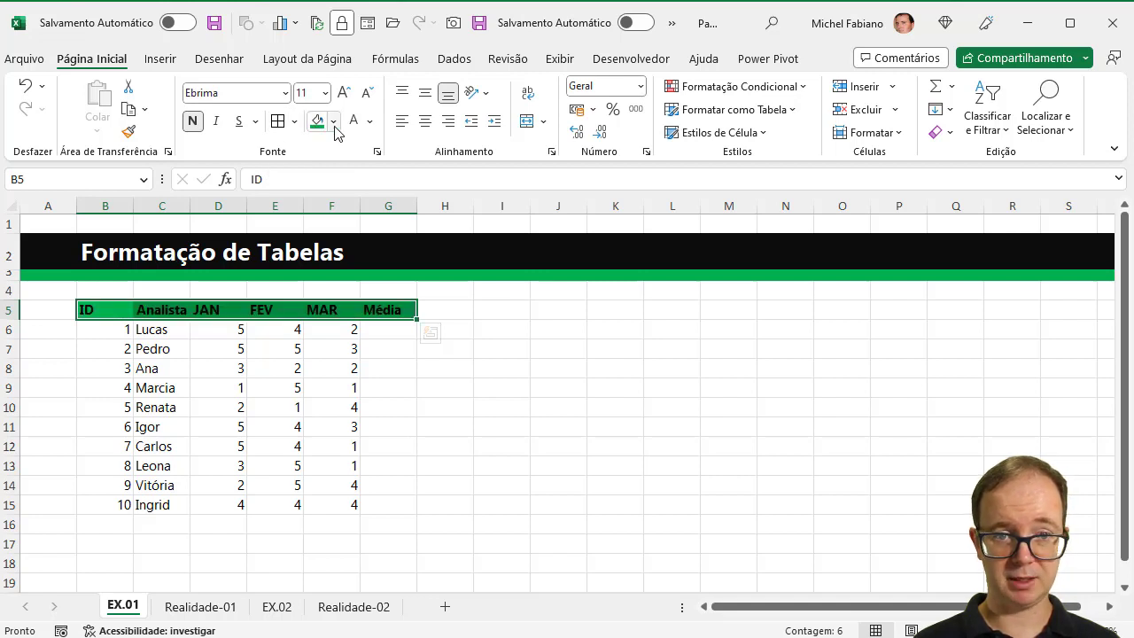
{"action": "left_click", "coordinate": [357, 127]}
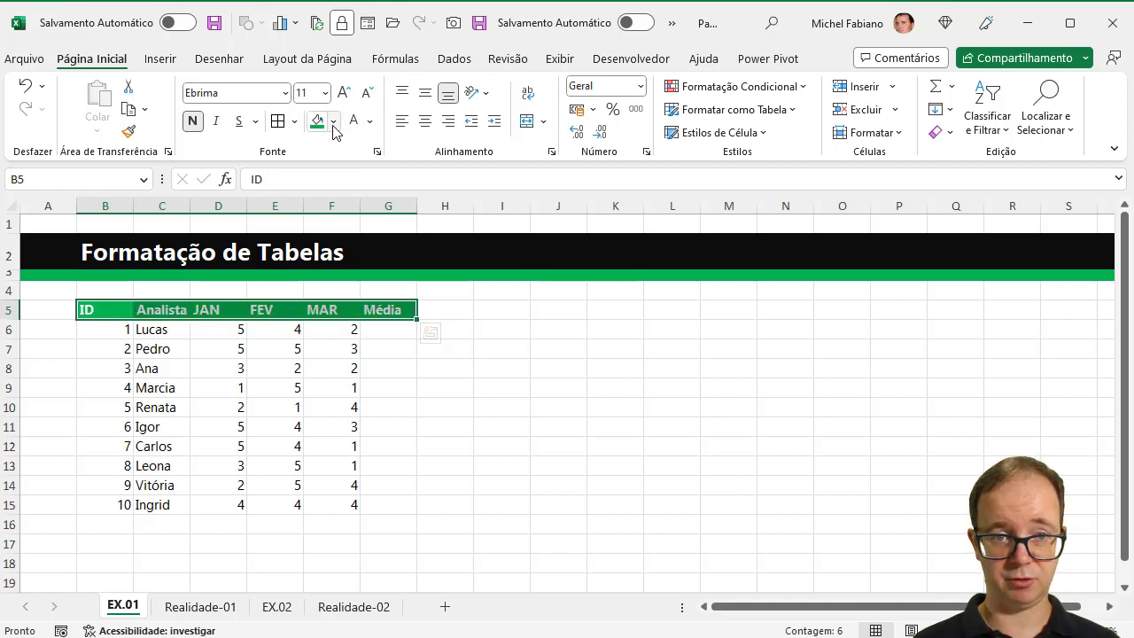
{"action": "left_click", "coordinate": [333, 121]}
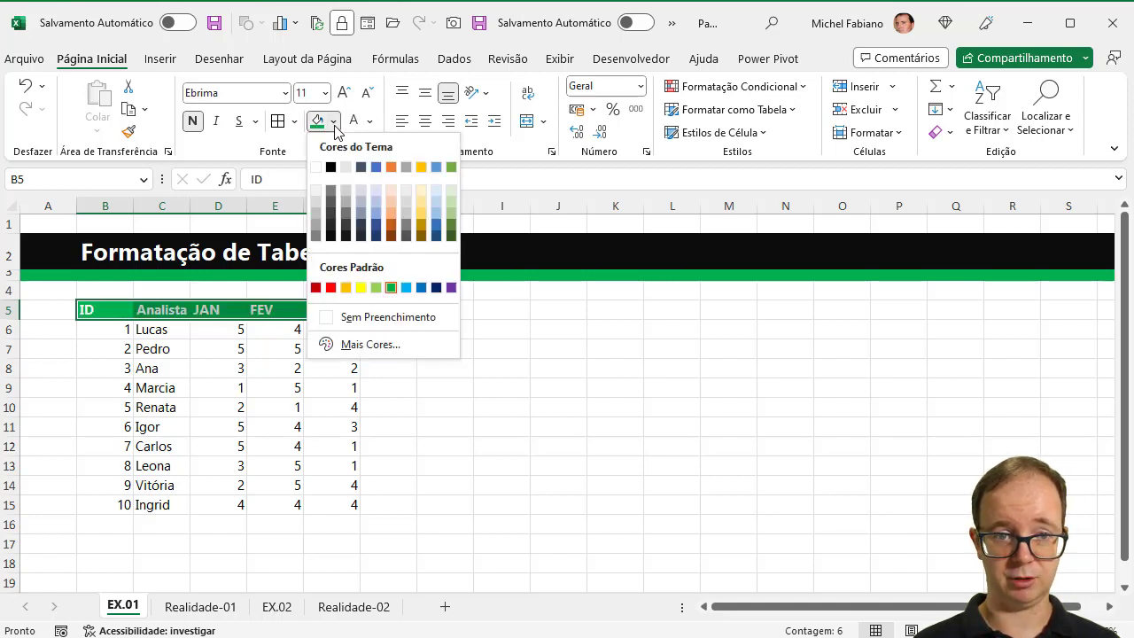
{"action": "left_click", "coordinate": [330, 235]}
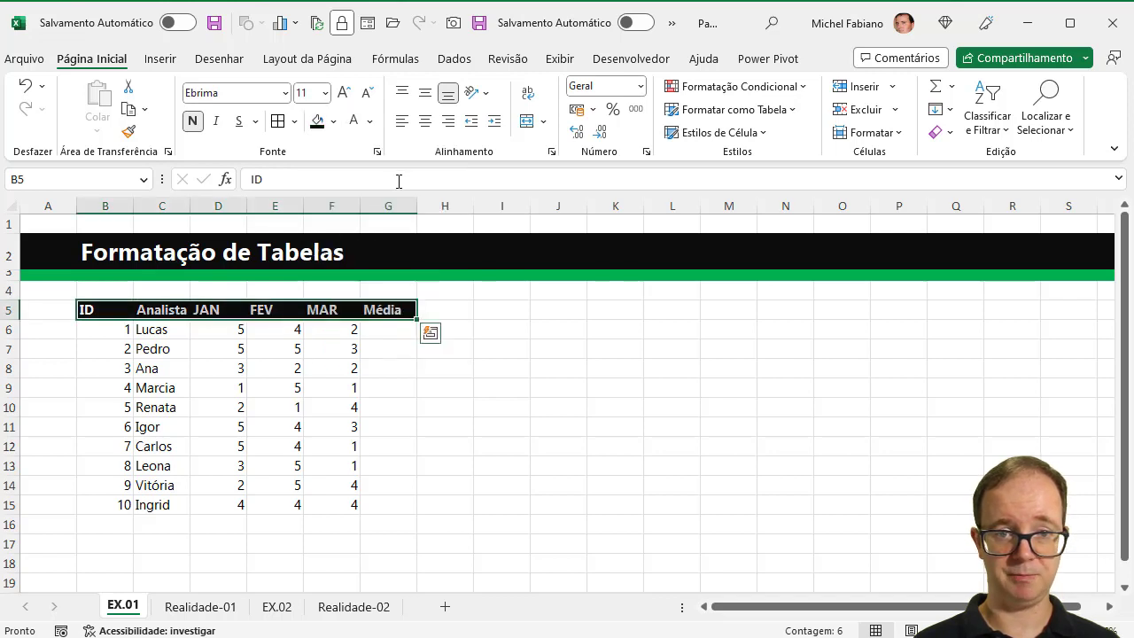
Centre the header text horizontally and vertically and make row 5 taller.
{"action": "left_click", "coordinate": [426, 121]}
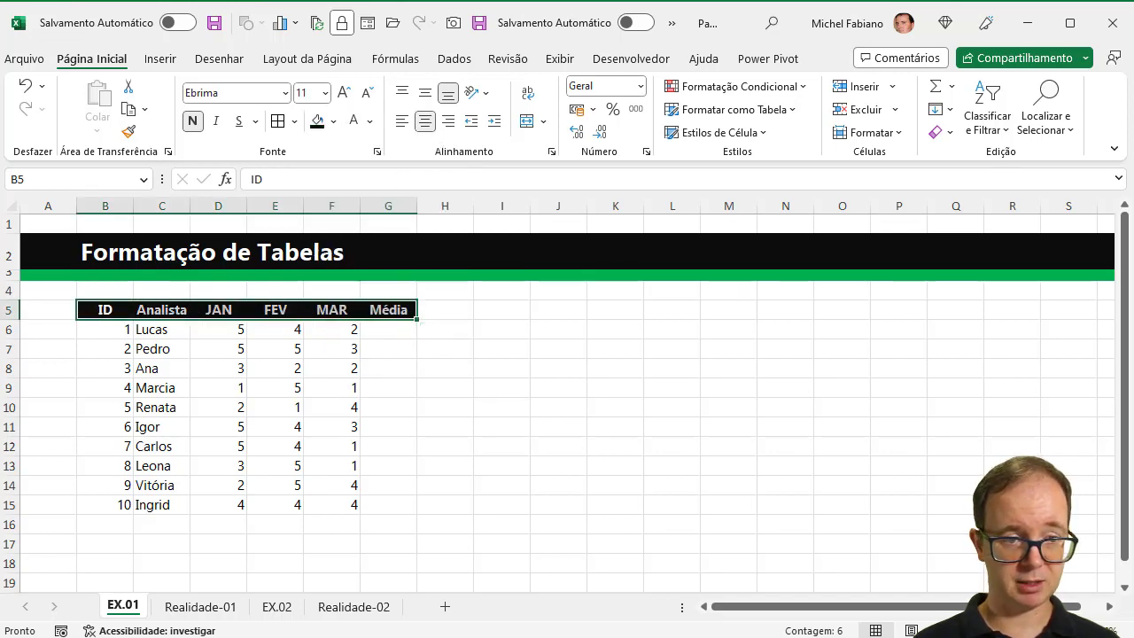
{"action": "left_click_drag", "start_coordinate": [7, 318], "coordinate": [7, 326]}
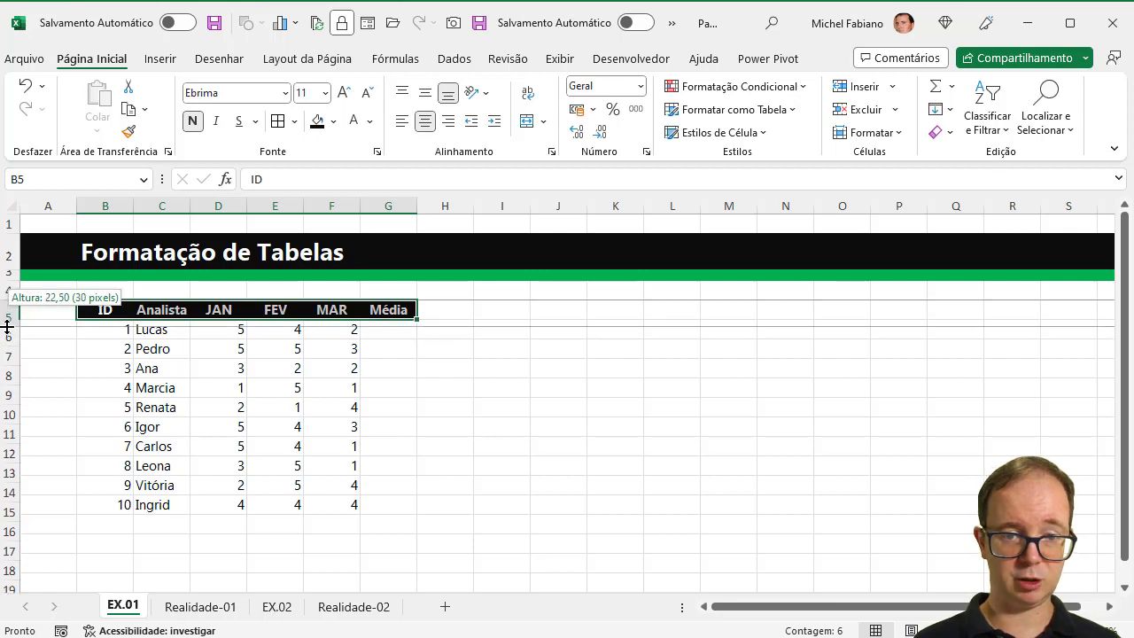
{"action": "left_click", "coordinate": [426, 92]}
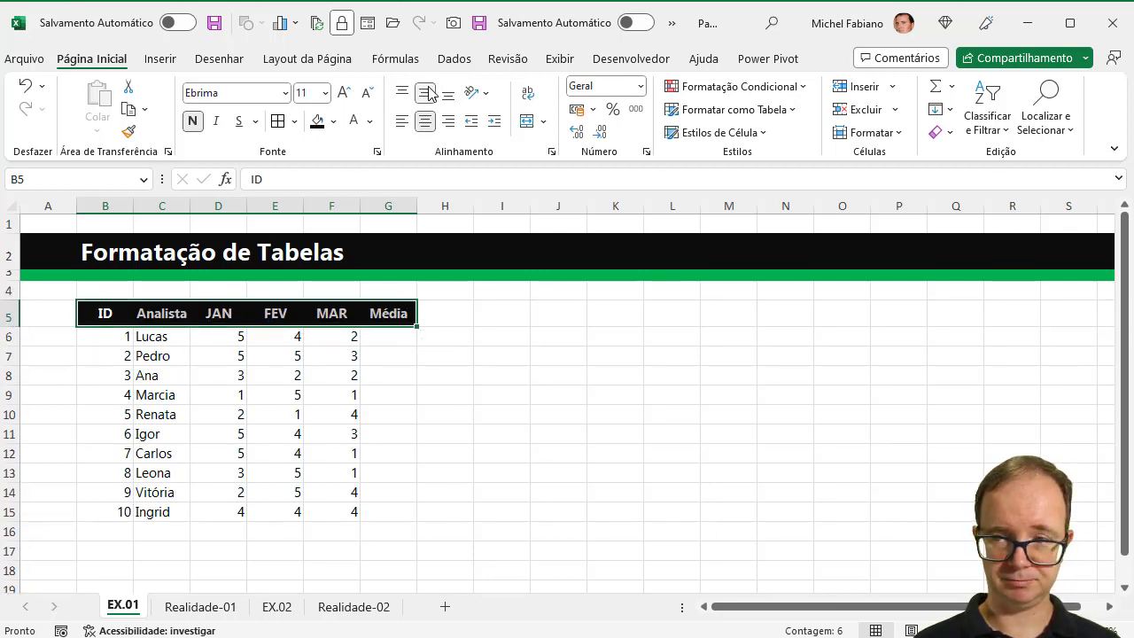
{"action": "mouse_move", "coordinate": [106, 316]}
{"action": "left_mouse_down"}
{"action": "mouse_move", "coordinate": [331, 428]}
{"action": "mouse_move", "coordinate": [374, 507]}
{"action": "left_mouse_up"}
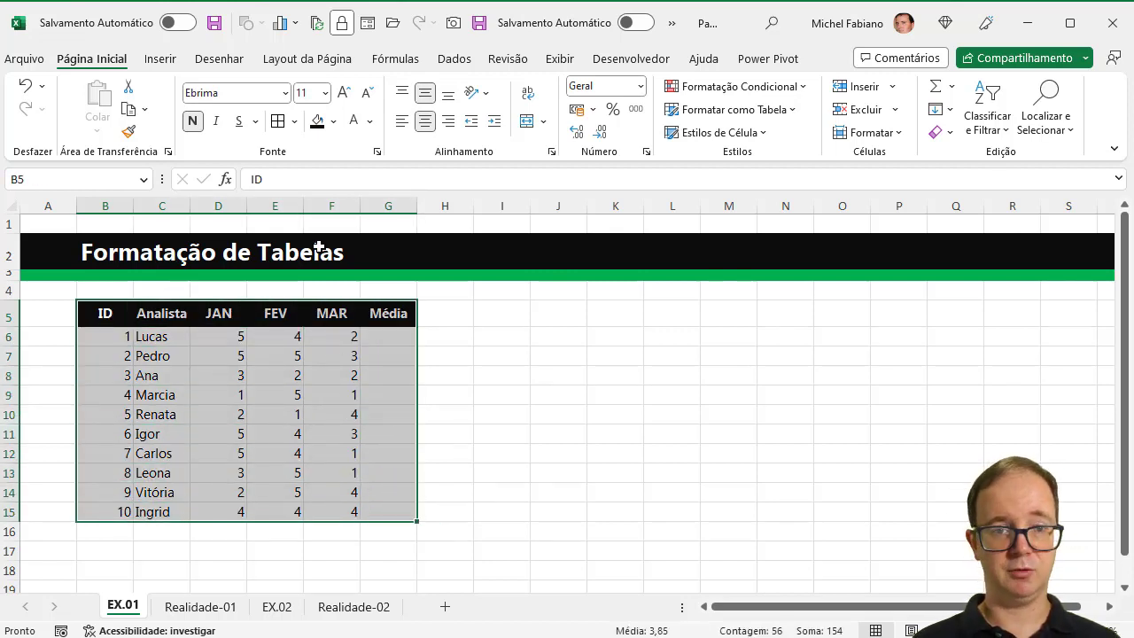
Add all borders to B5:G15 and horizontally centre every cell's contents.
{"action": "left_click", "coordinate": [280, 124]}
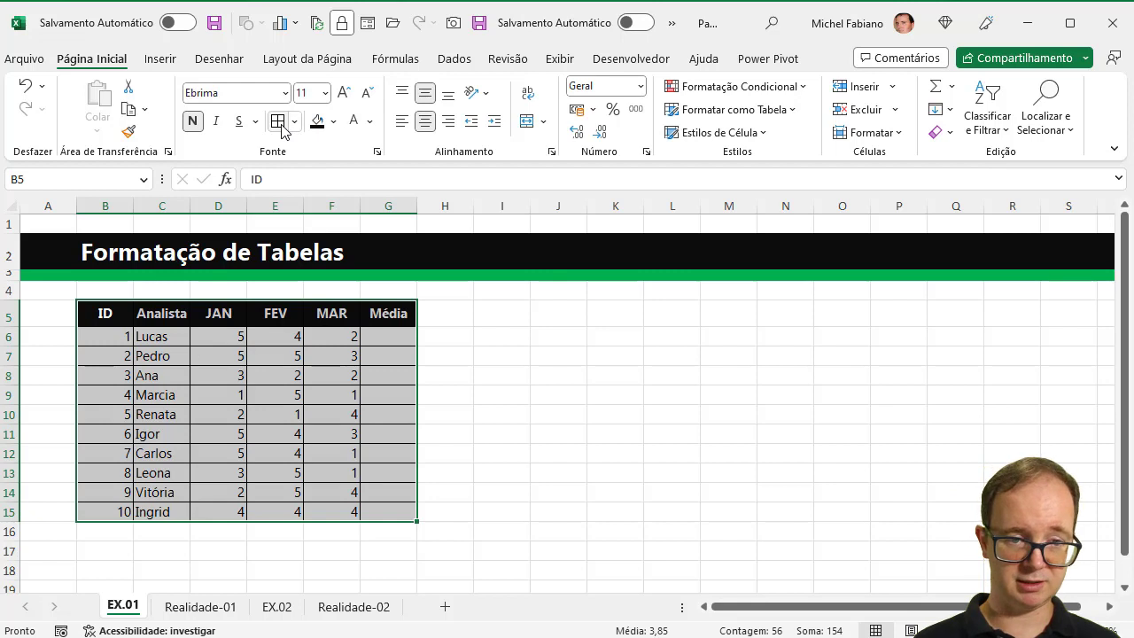
{"action": "left_click", "coordinate": [424, 122]}
{"action": "left_click", "coordinate": [424, 122]}
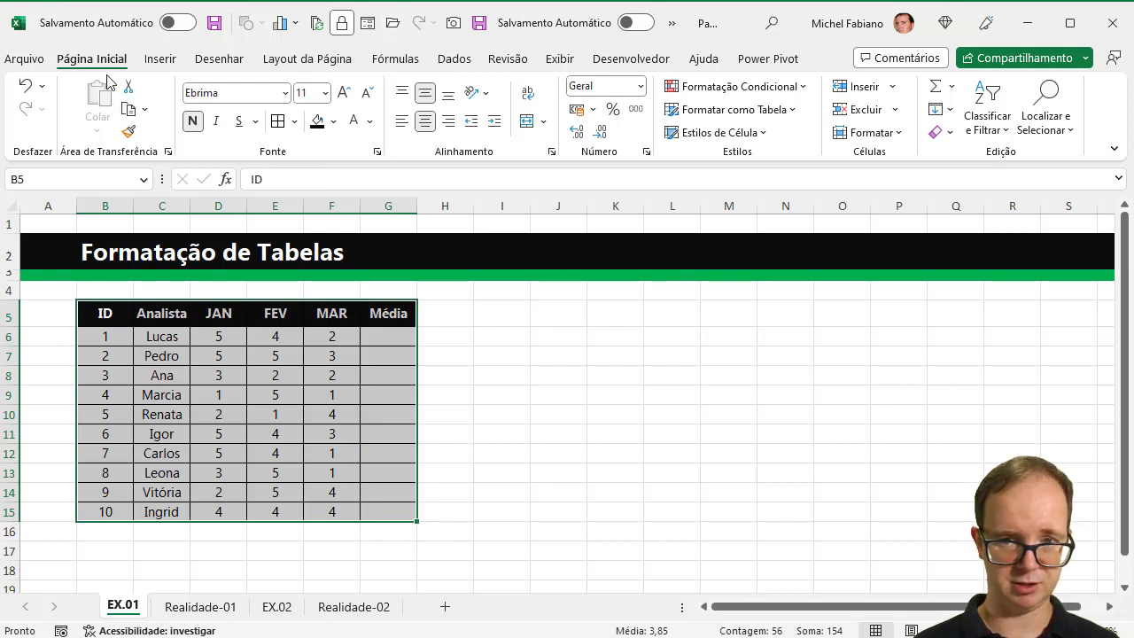
{"action": "left_click", "coordinate": [396, 335]}
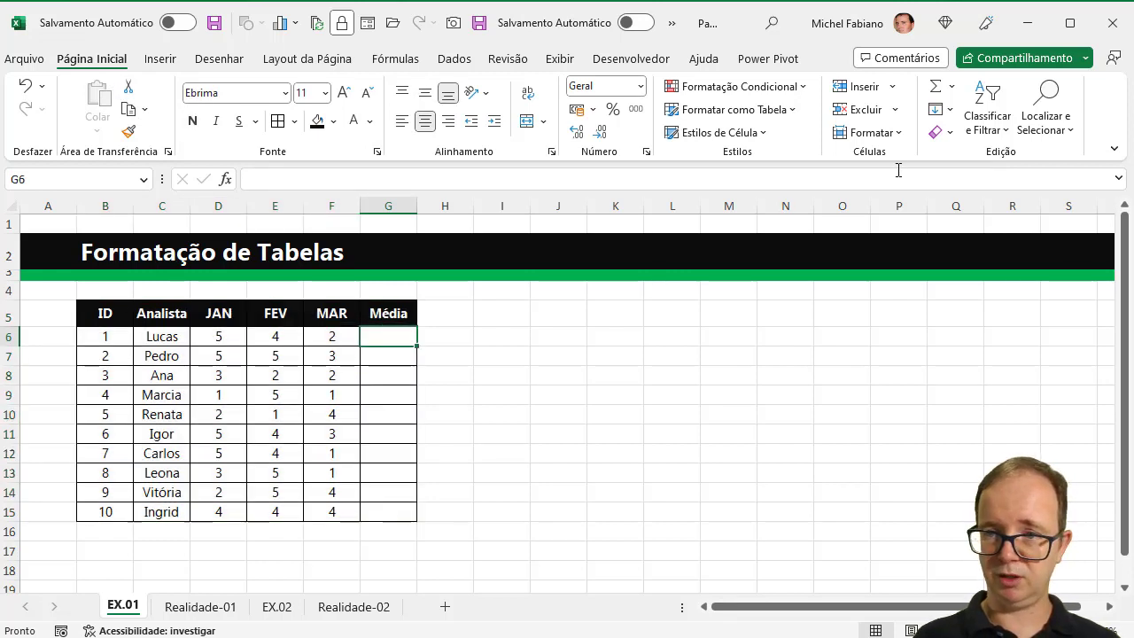
Put =MÉDIA(D6:F6) in G6, show it with no decimals, and fill it down to G15.
{"action": "left_click", "coordinate": [951, 87]}
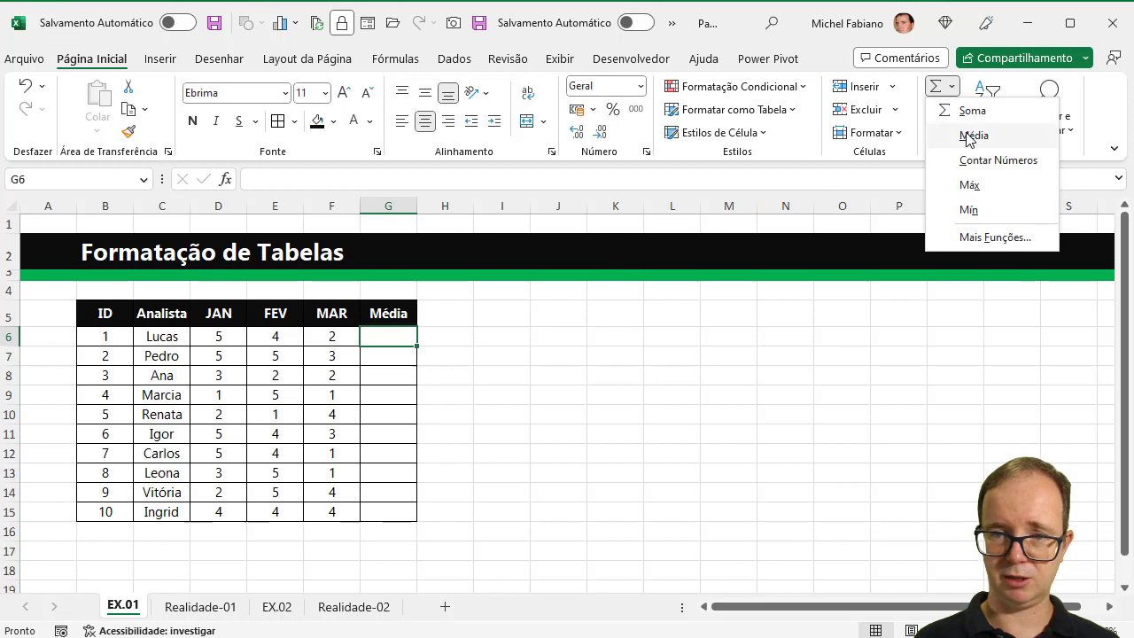
{"action": "left_click", "coordinate": [971, 137]}
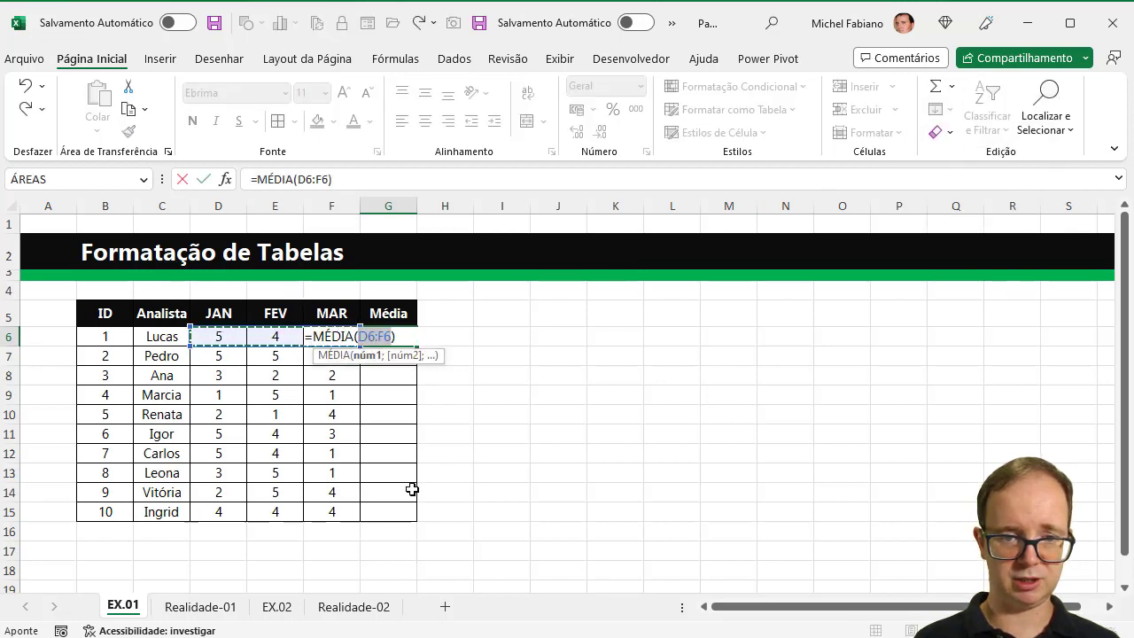
{"action": "key", "text": "Return"}
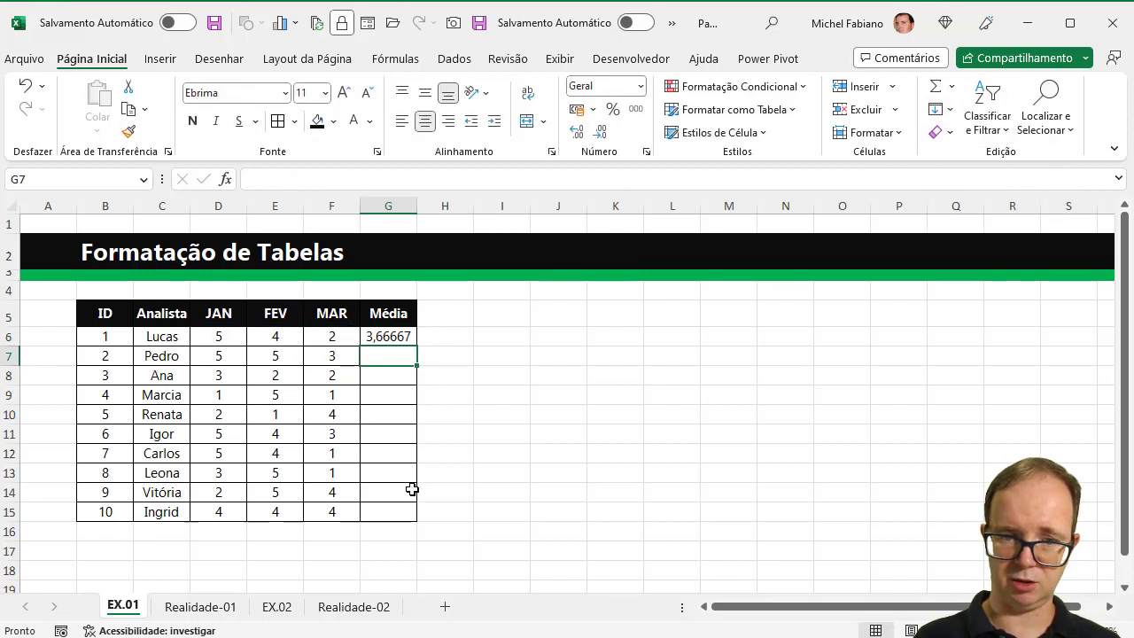
{"action": "left_click", "coordinate": [400, 334]}
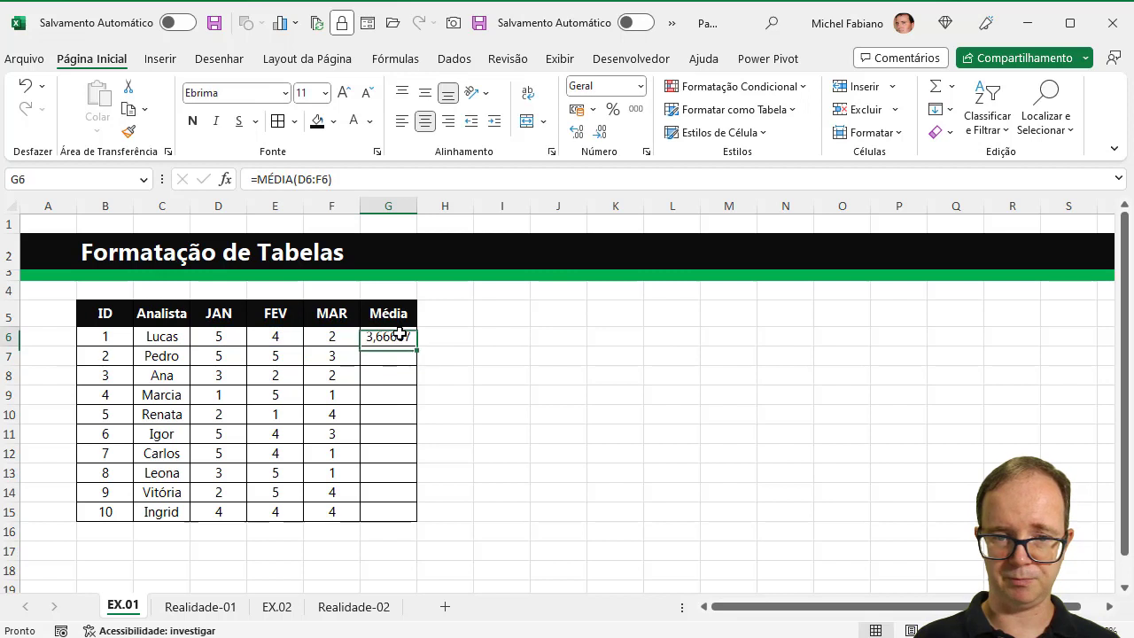
{"action": "left_click", "coordinate": [601, 134]}
{"action": "left_click", "coordinate": [601, 134]}
{"action": "left_click", "coordinate": [601, 135]}
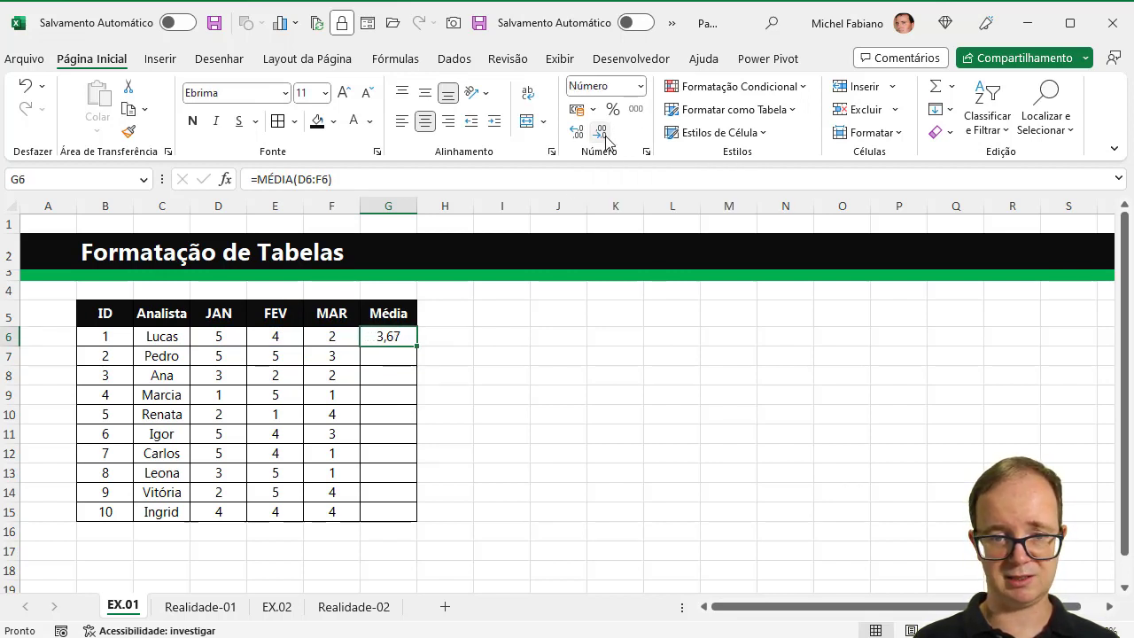
{"action": "left_click", "coordinate": [601, 135]}
{"action": "left_click", "coordinate": [606, 138]}
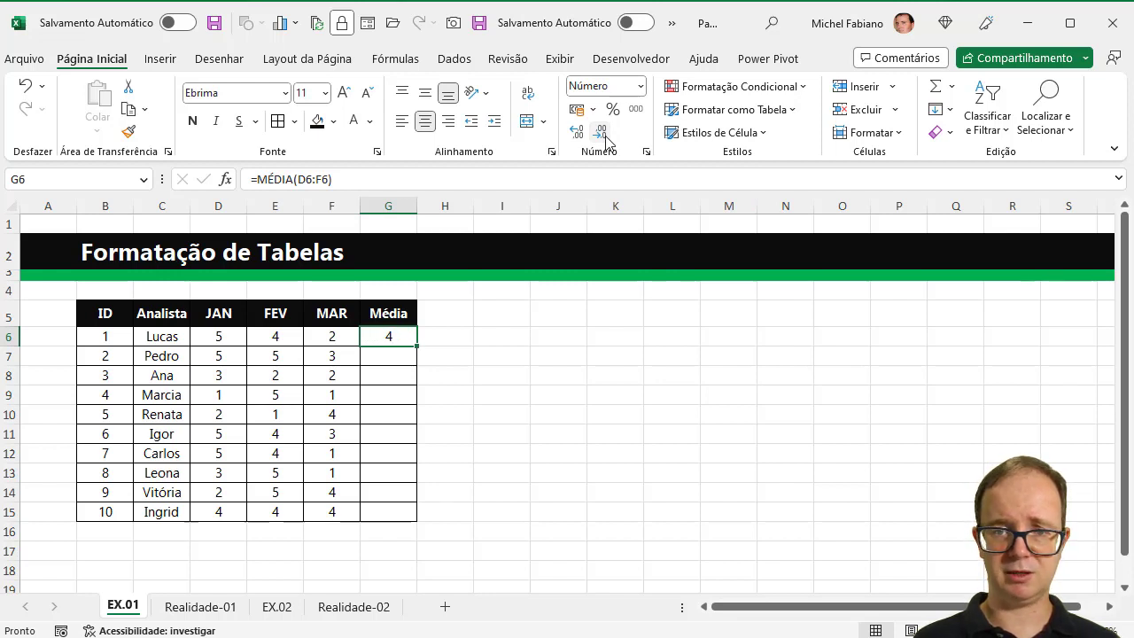
{"action": "double_click", "coordinate": [417, 349]}
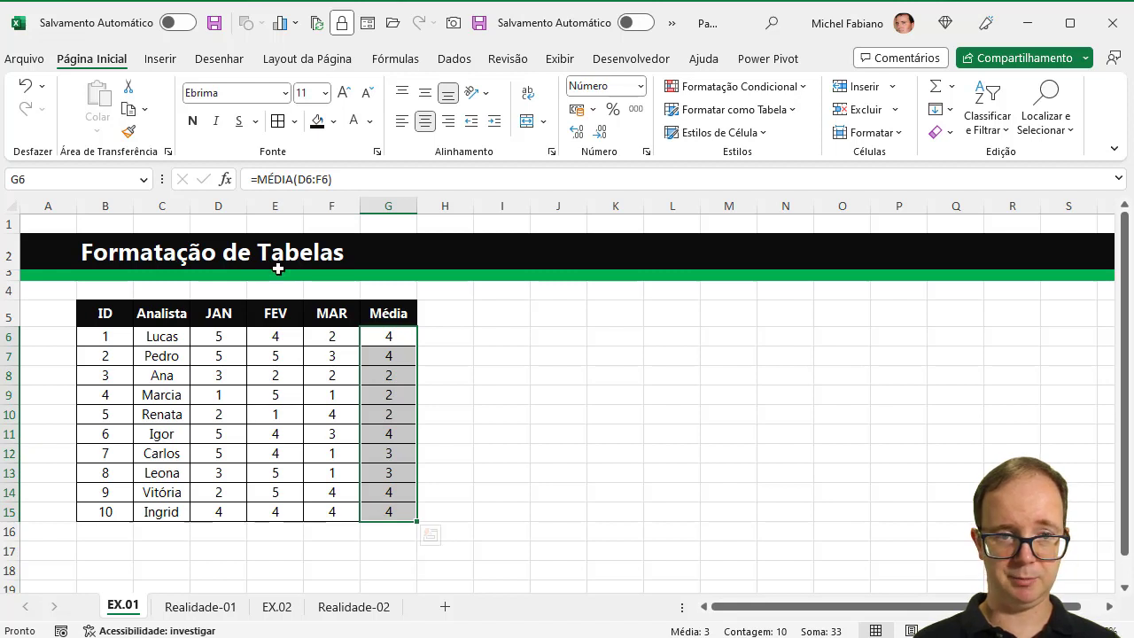
Bold the averages G6:G15 and the analyst names C6:C15.
{"action": "left_click", "coordinate": [193, 124]}
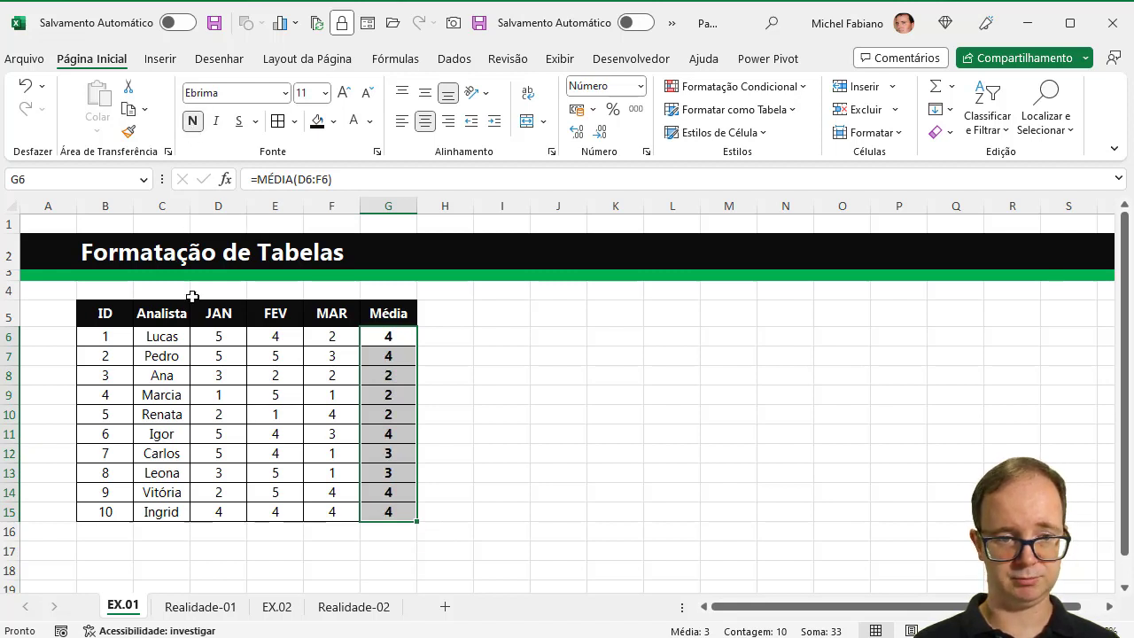
{"action": "left_click_drag", "start_coordinate": [155, 334], "coordinate": [159, 511]}
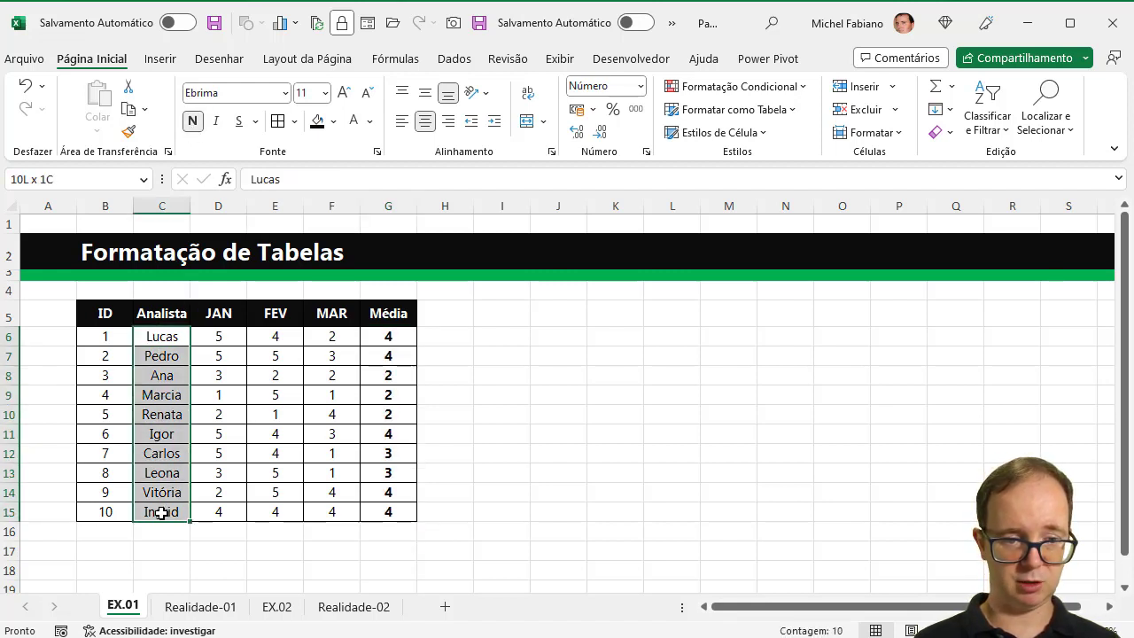
{"action": "left_click", "coordinate": [193, 122]}
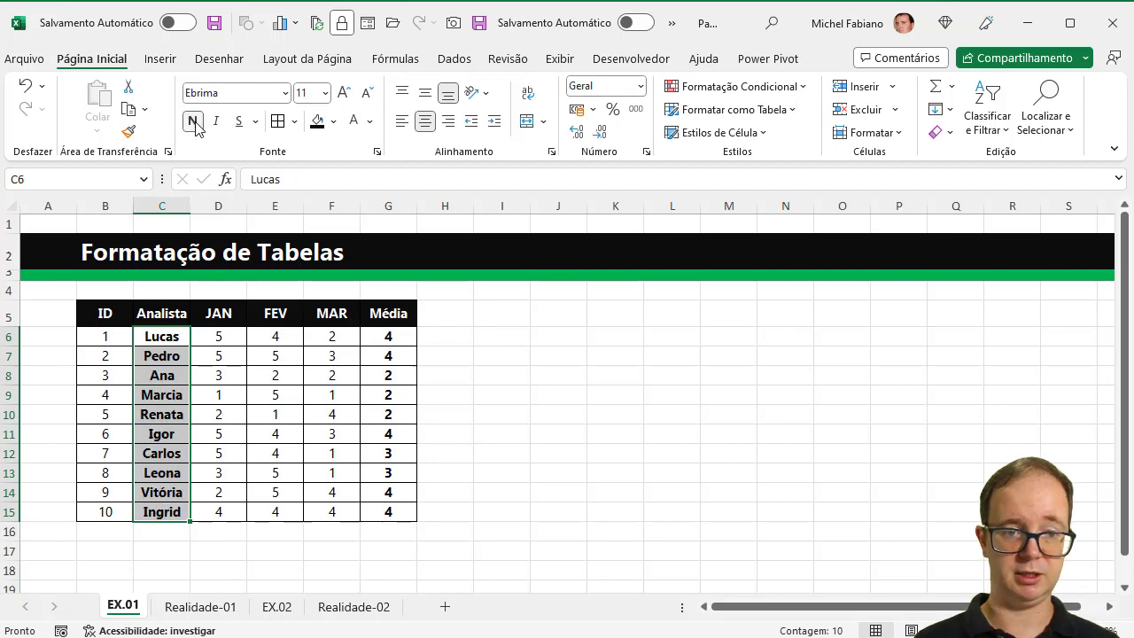
Widen the Analista column and narrow the JAN–MAR columns.
{"action": "left_click", "coordinate": [226, 202]}
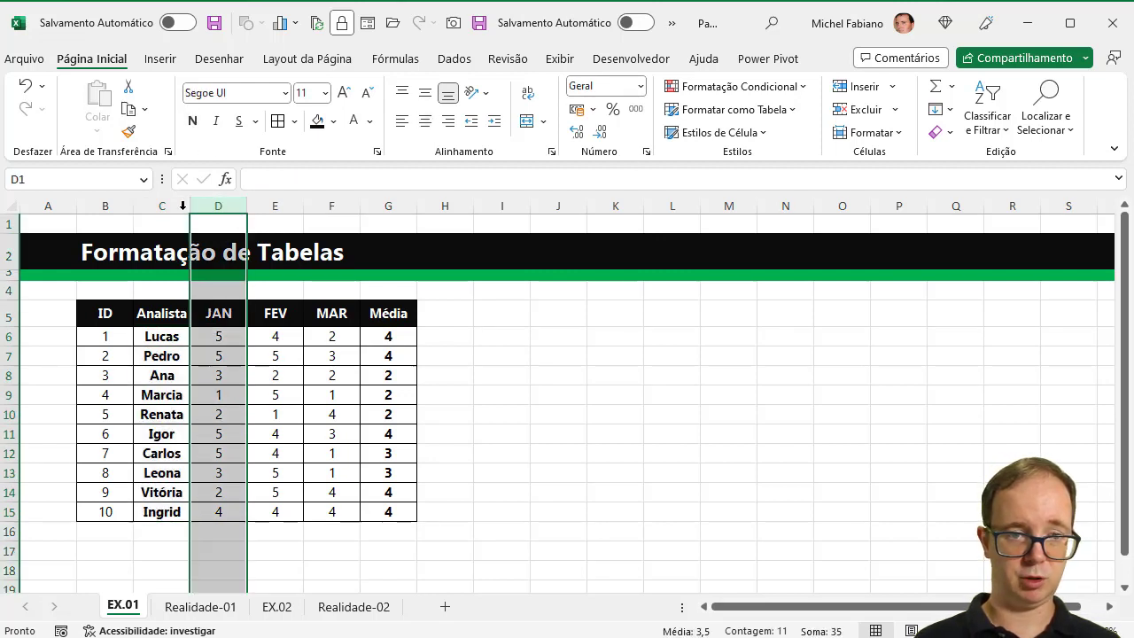
{"action": "left_click_drag", "start_coordinate": [190, 205], "coordinate": [229, 209]}
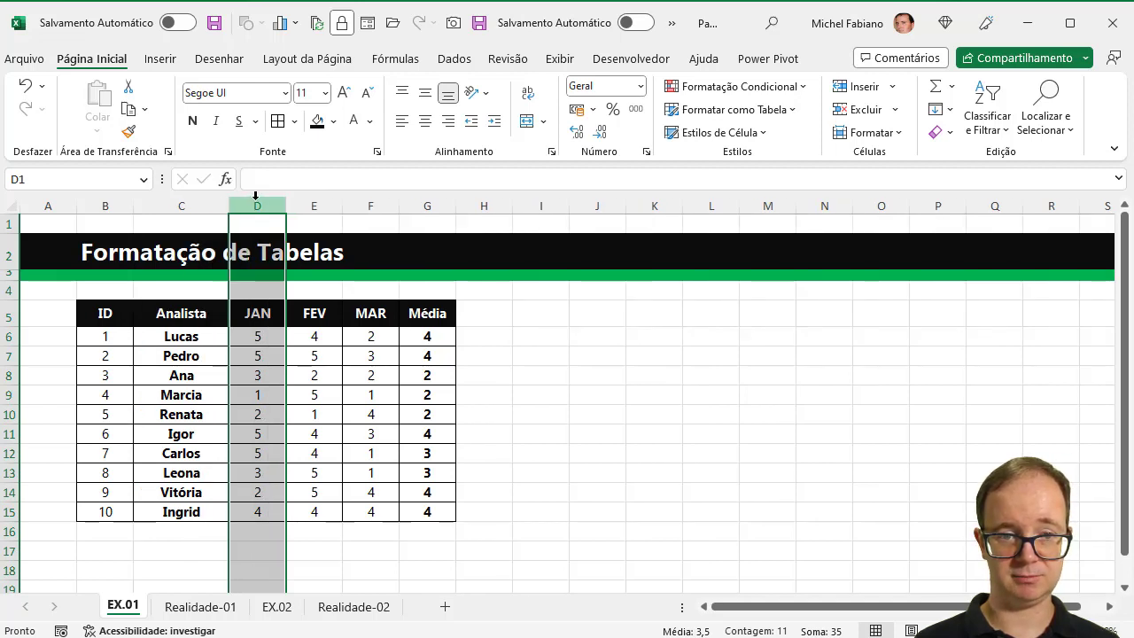
{"action": "left_click_drag", "start_coordinate": [255, 204], "coordinate": [408, 205]}
{"action": "left_click", "coordinate": [485, 312]}
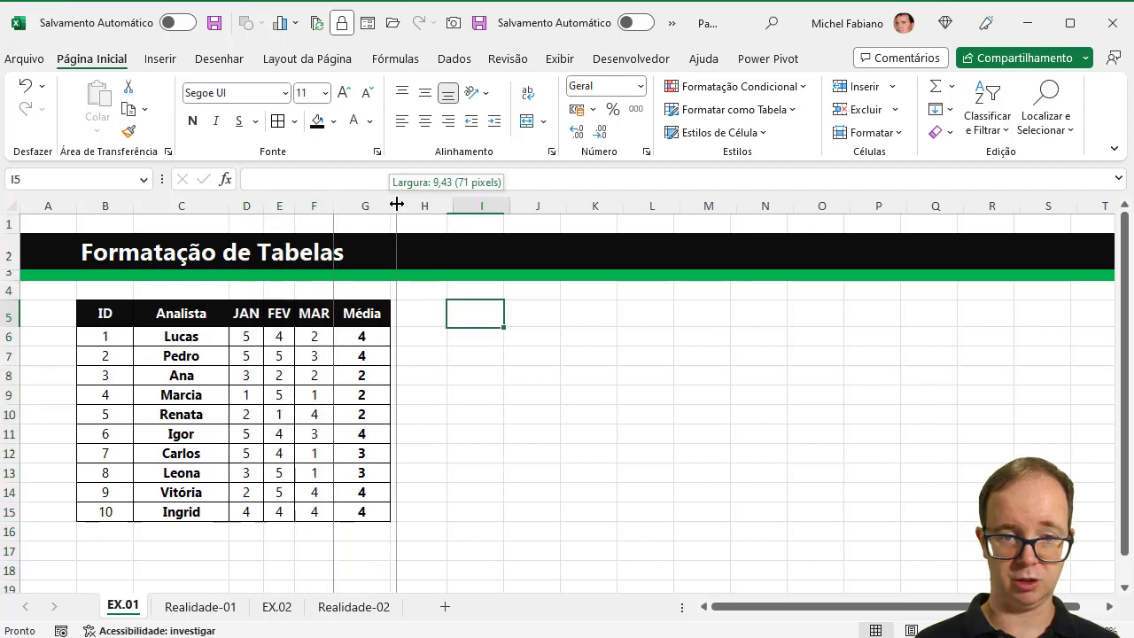
Replace the G5 header text with 'Avaliação Média'.
{"action": "left_click", "coordinate": [383, 312]}
{"action": "key", "text": "BackSpace"}
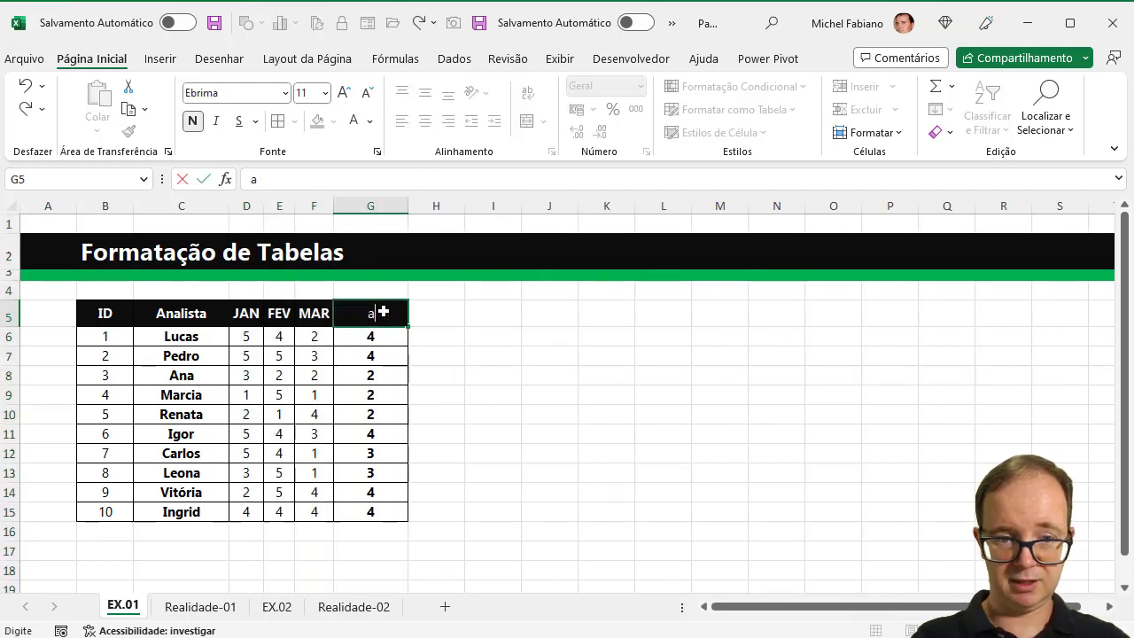
{"action": "type", "text": "Aval"}
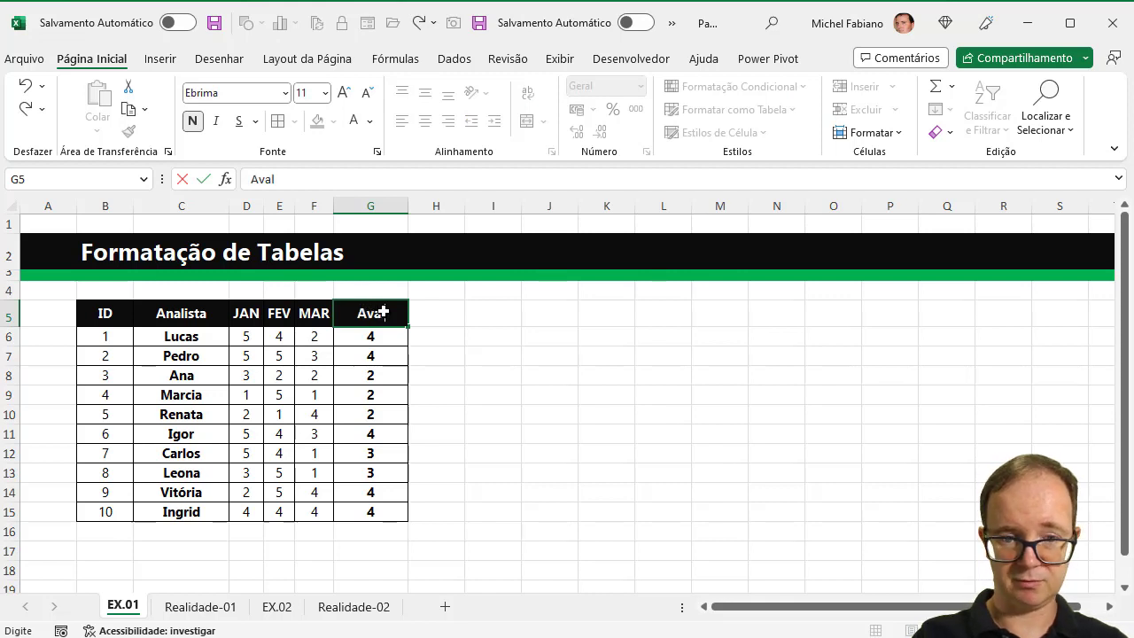
{"action": "type", "text": "iação Méd"}
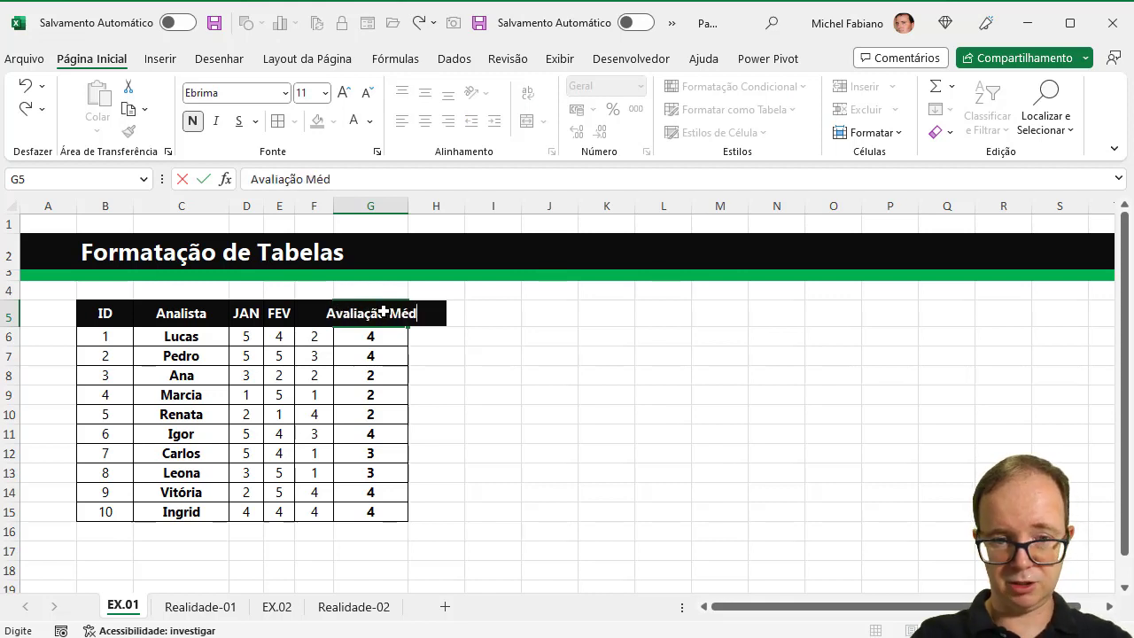
{"action": "type", "text": "ia"}
Confirm the 'Avaliação Média' header, autofit column G, and hide the sheet gridlines.
{"action": "key", "text": "Return"}
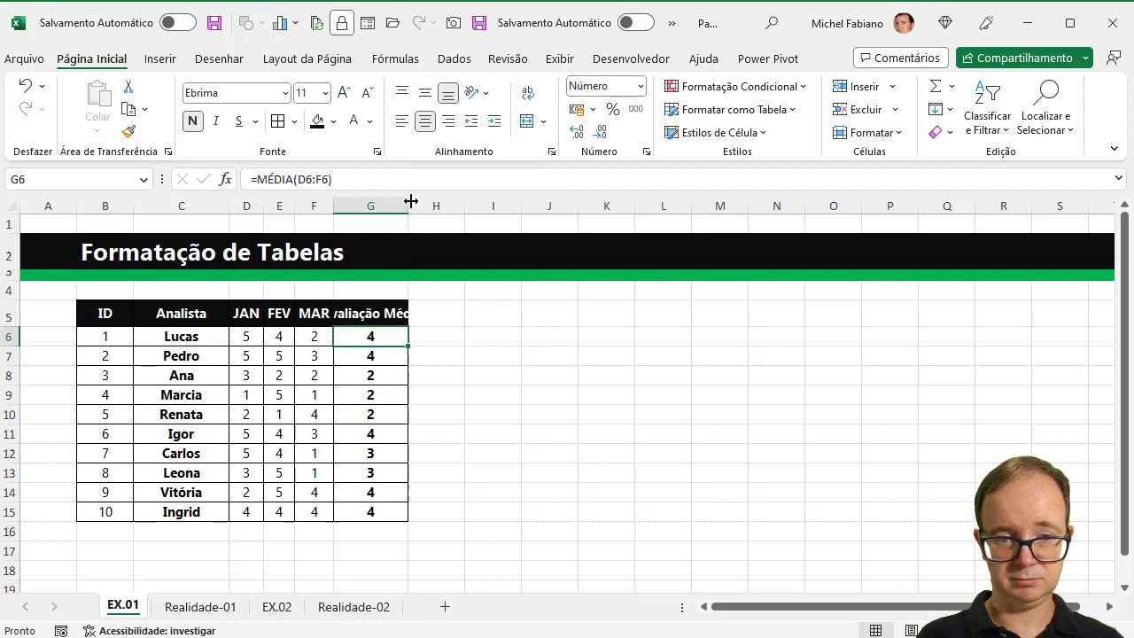
{"action": "double_click", "coordinate": [409, 202]}
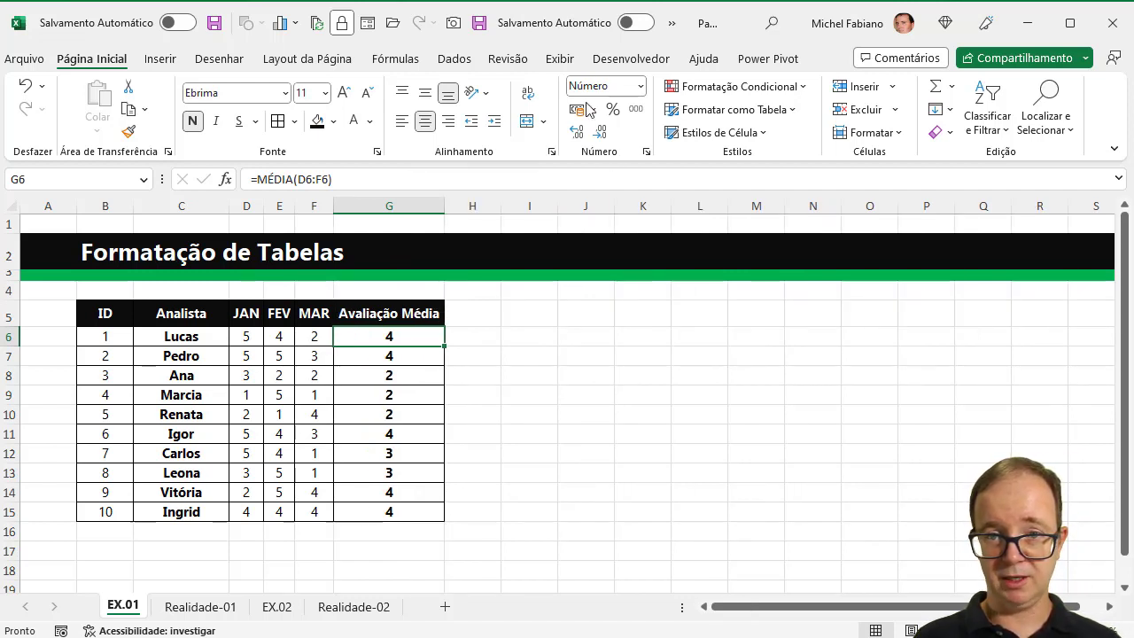
{"action": "left_click", "coordinate": [564, 60]}
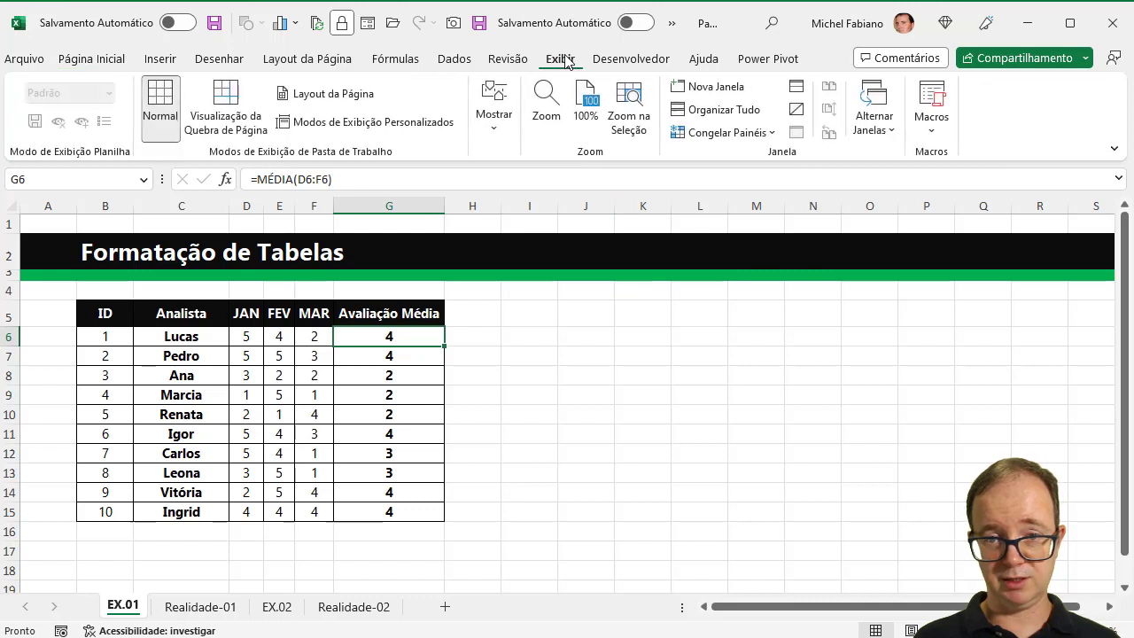
{"action": "left_click", "coordinate": [494, 119]}
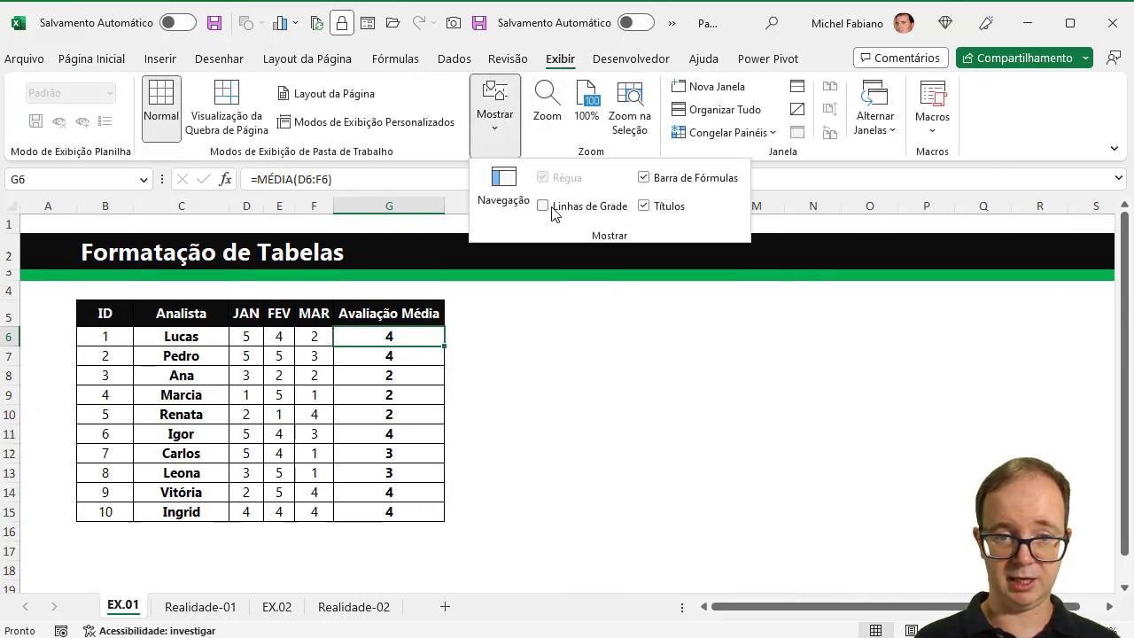
{"action": "left_click", "coordinate": [534, 330]}
{"action": "left_click", "coordinate": [534, 330]}
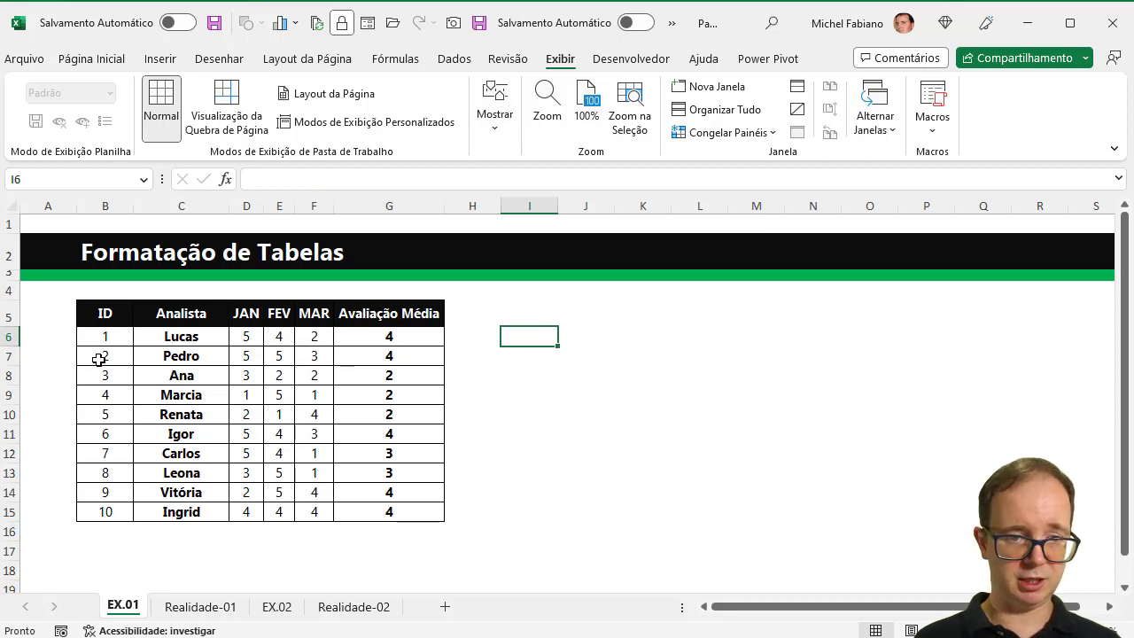
{"action": "left_click_drag", "start_coordinate": [106, 337], "coordinate": [410, 338]}
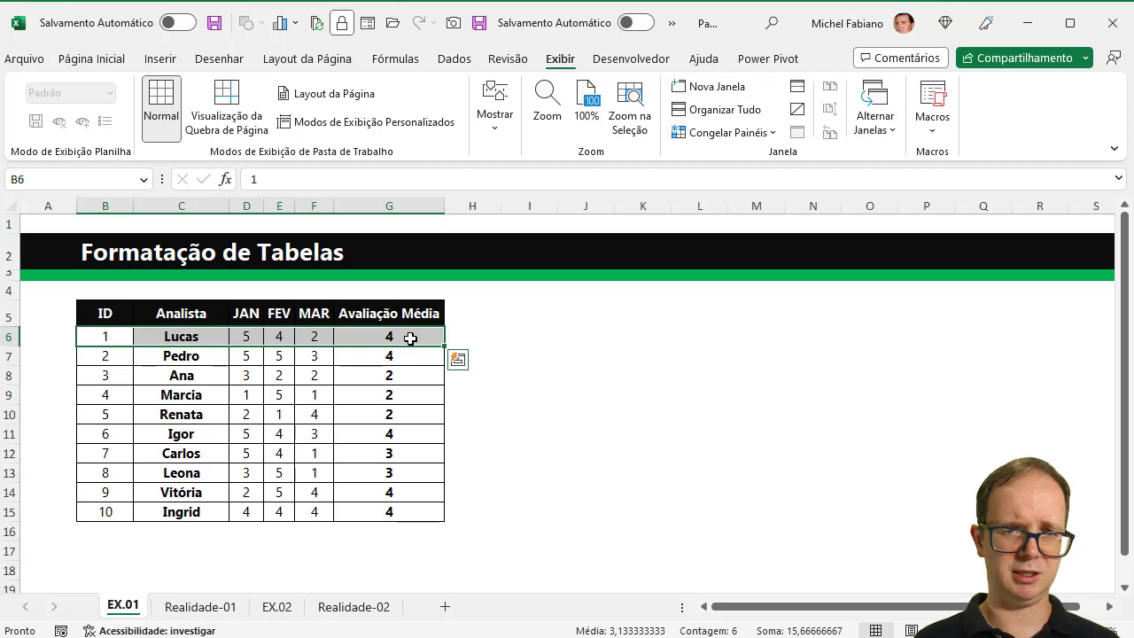
Fill B6:G6 light grey and paint the grey-white banding down through row 15.
{"action": "left_click", "coordinate": [99, 60]}
{"action": "left_click", "coordinate": [333, 122]}
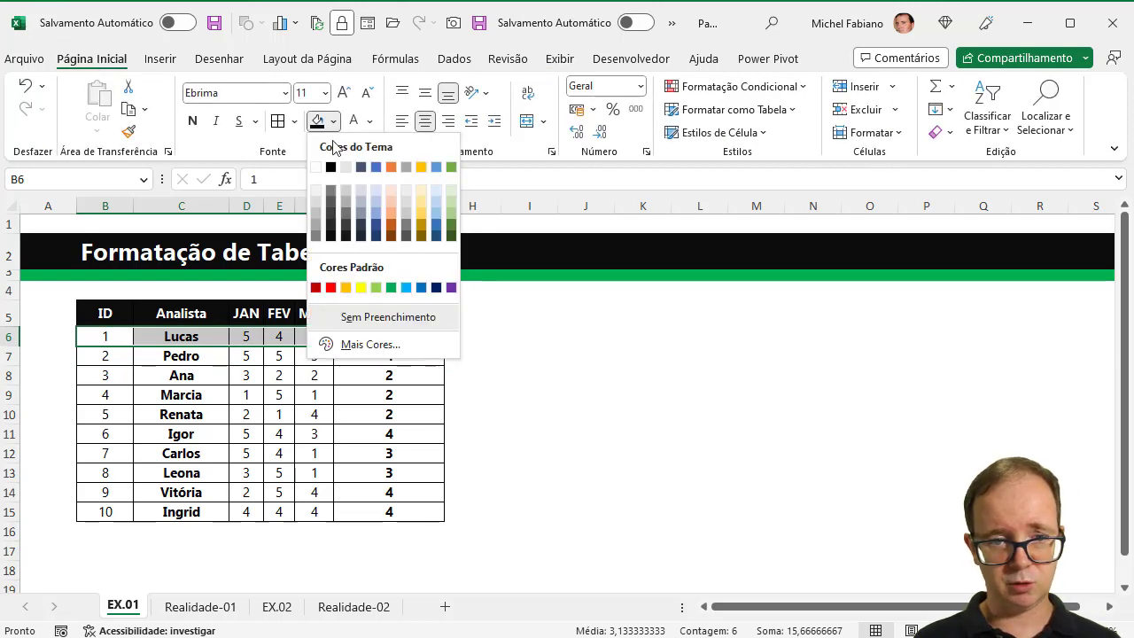
{"action": "left_click", "coordinate": [344, 194]}
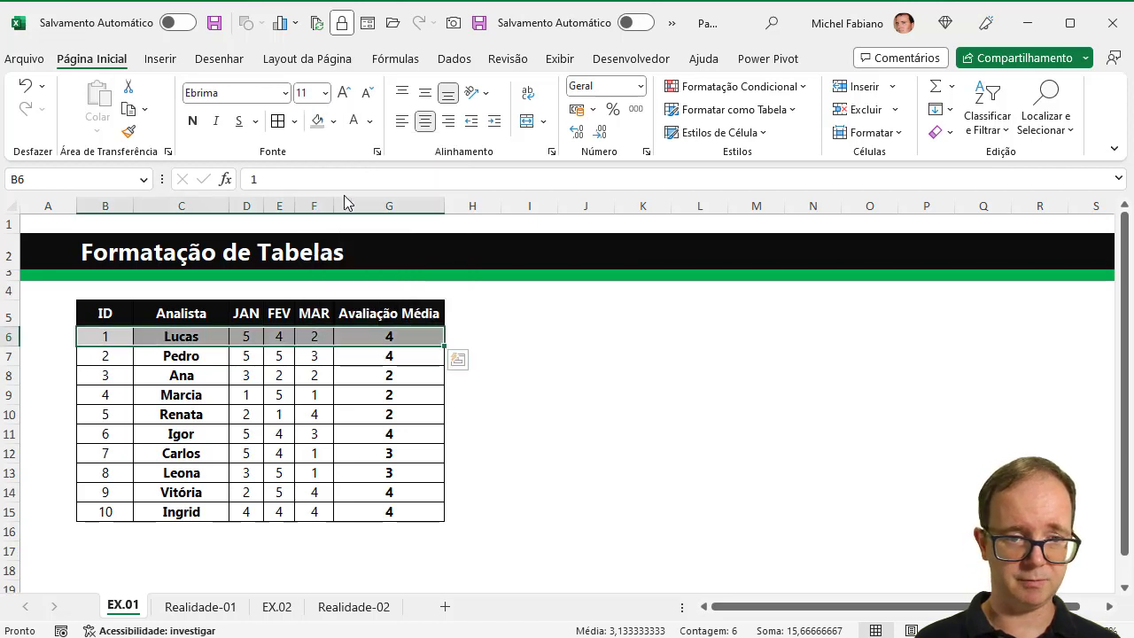
{"action": "left_click_drag", "start_coordinate": [122, 336], "coordinate": [403, 351]}
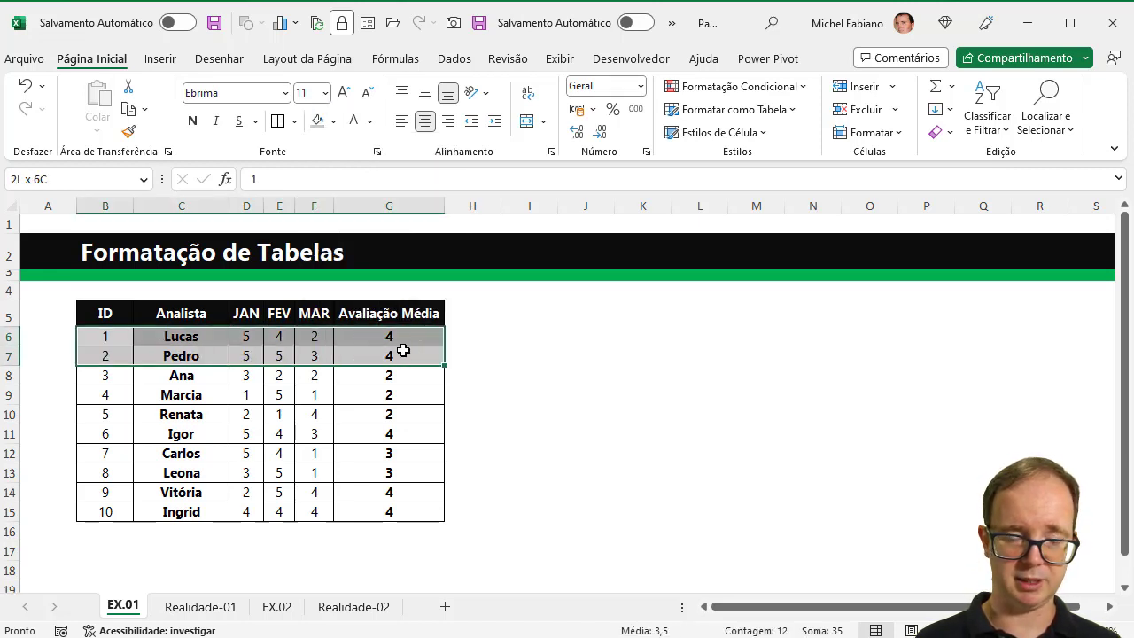
{"action": "left_click", "coordinate": [129, 132]}
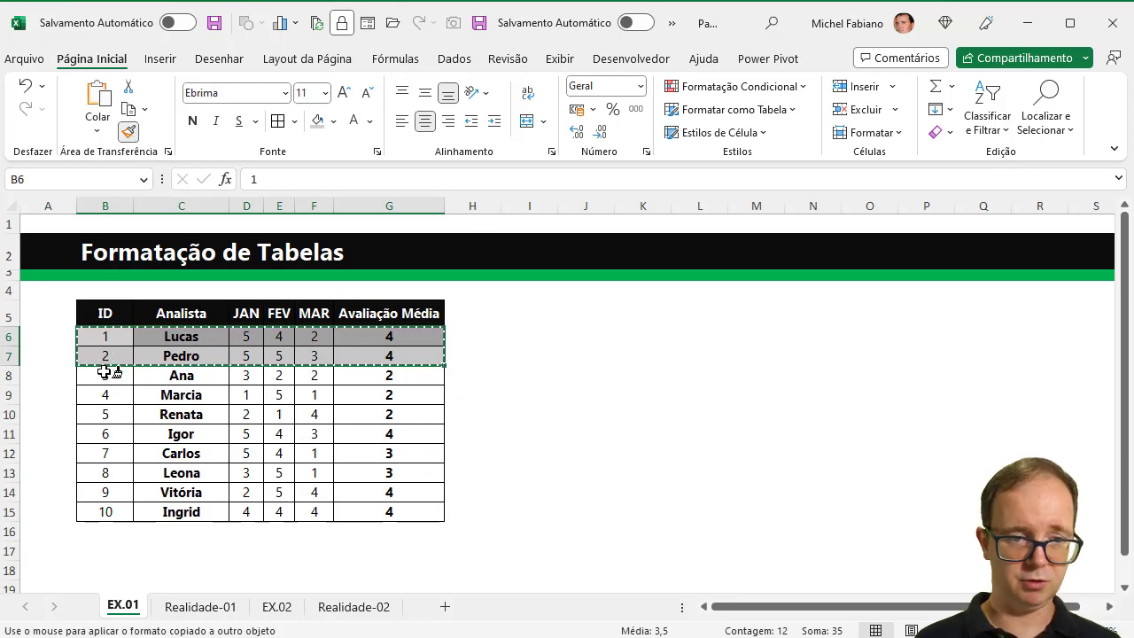
{"action": "left_click_drag", "start_coordinate": [106, 372], "coordinate": [415, 511]}
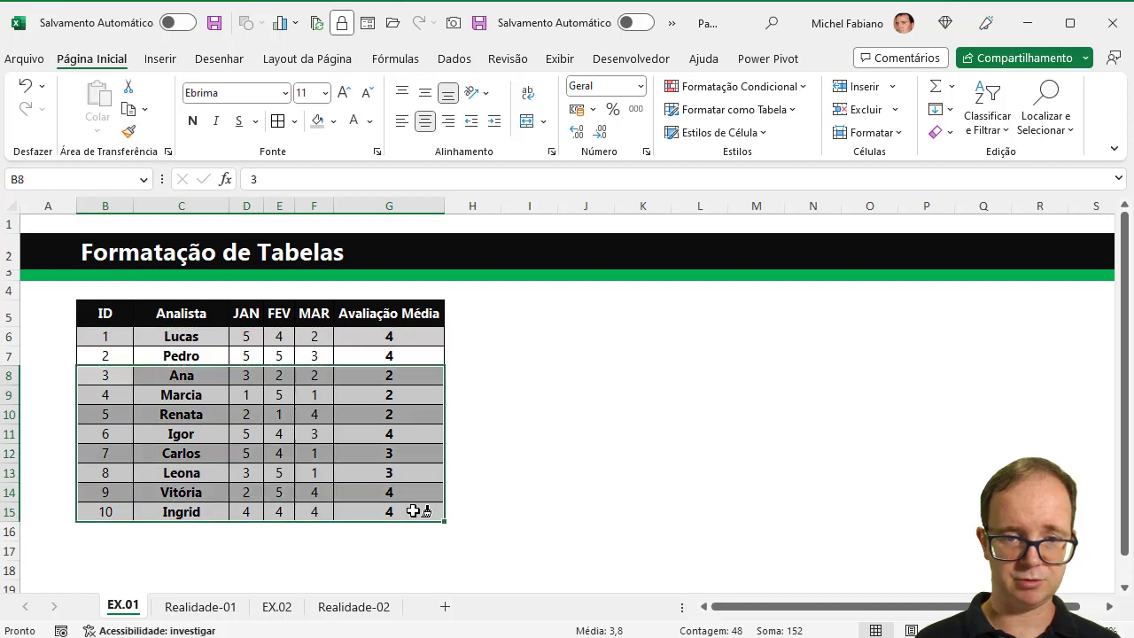
{"action": "left_click", "coordinate": [562, 481]}
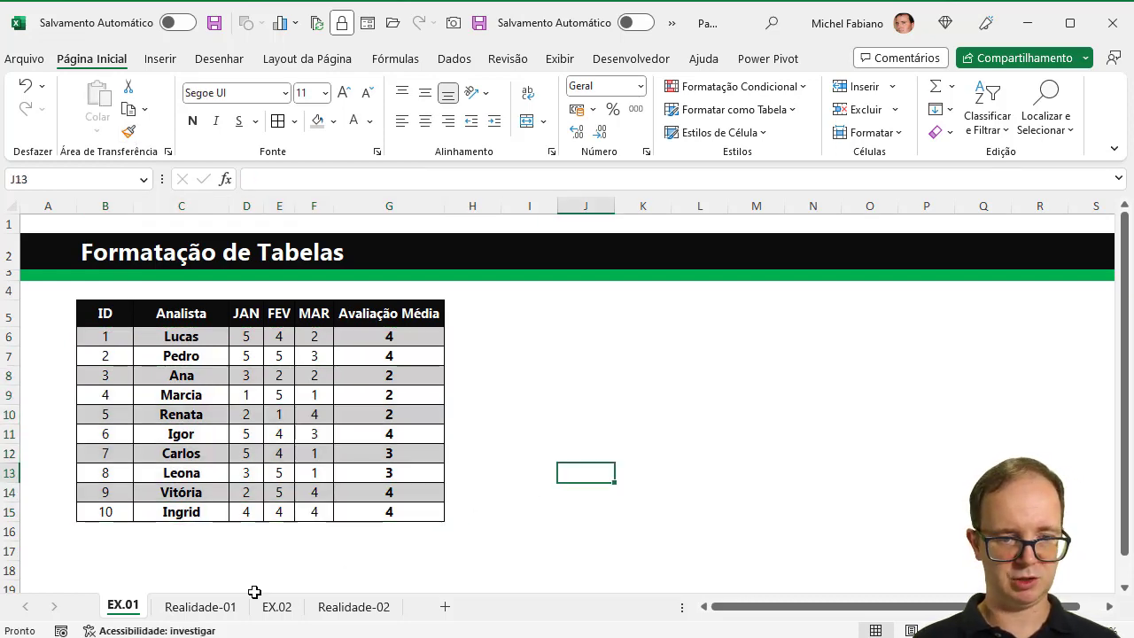
{"action": "left_click", "coordinate": [215, 609]}
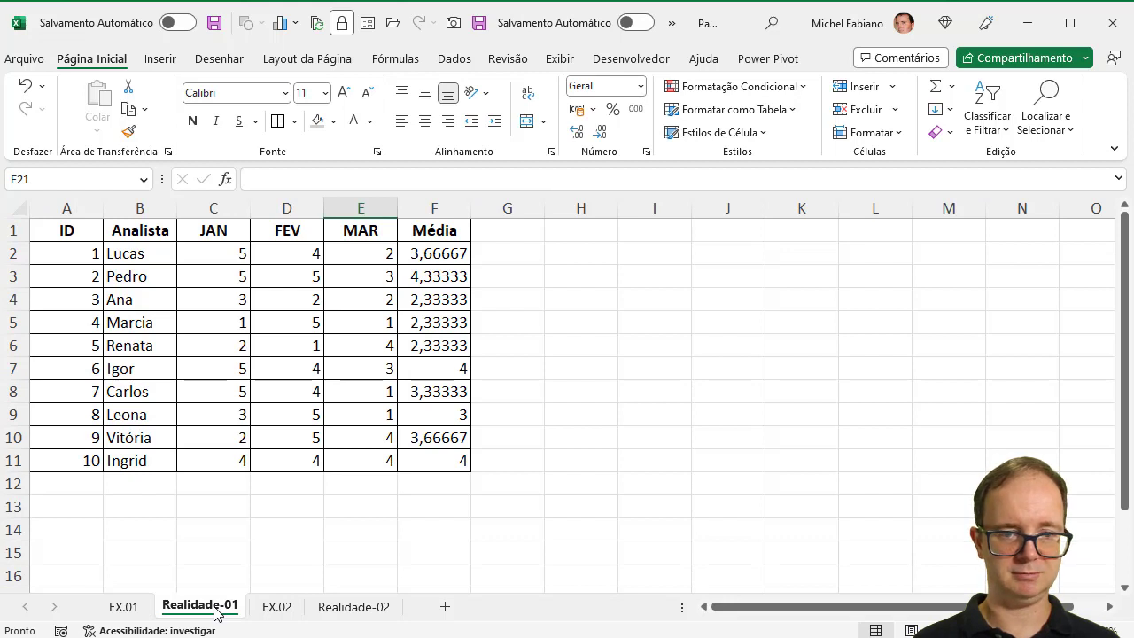
{"action": "left_click", "coordinate": [125, 607]}
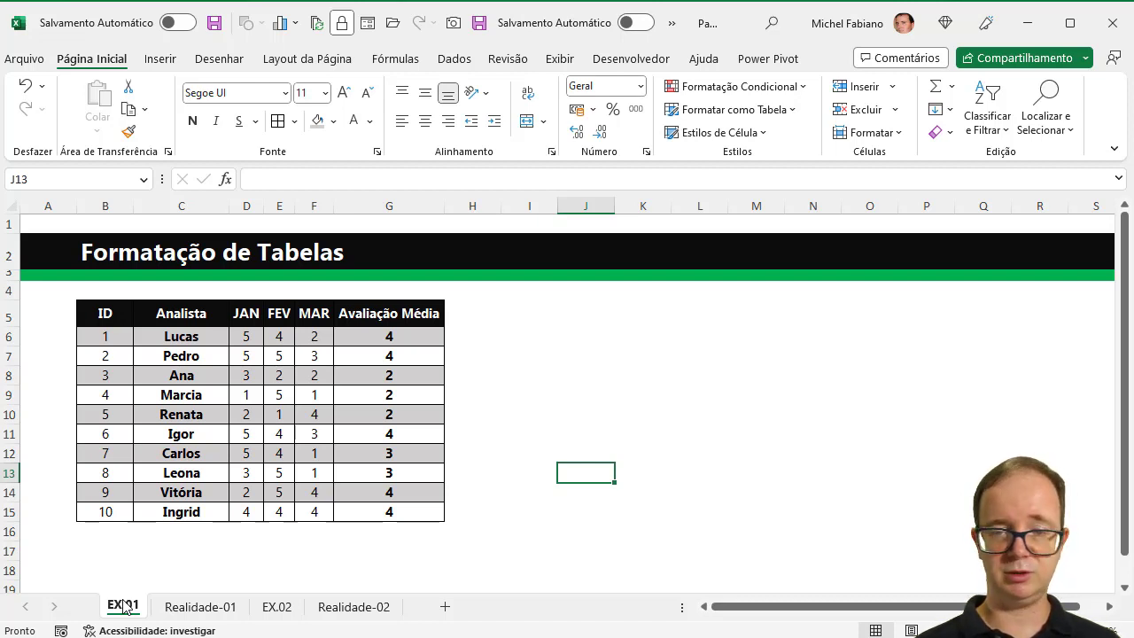
{"action": "left_click", "coordinate": [205, 607]}
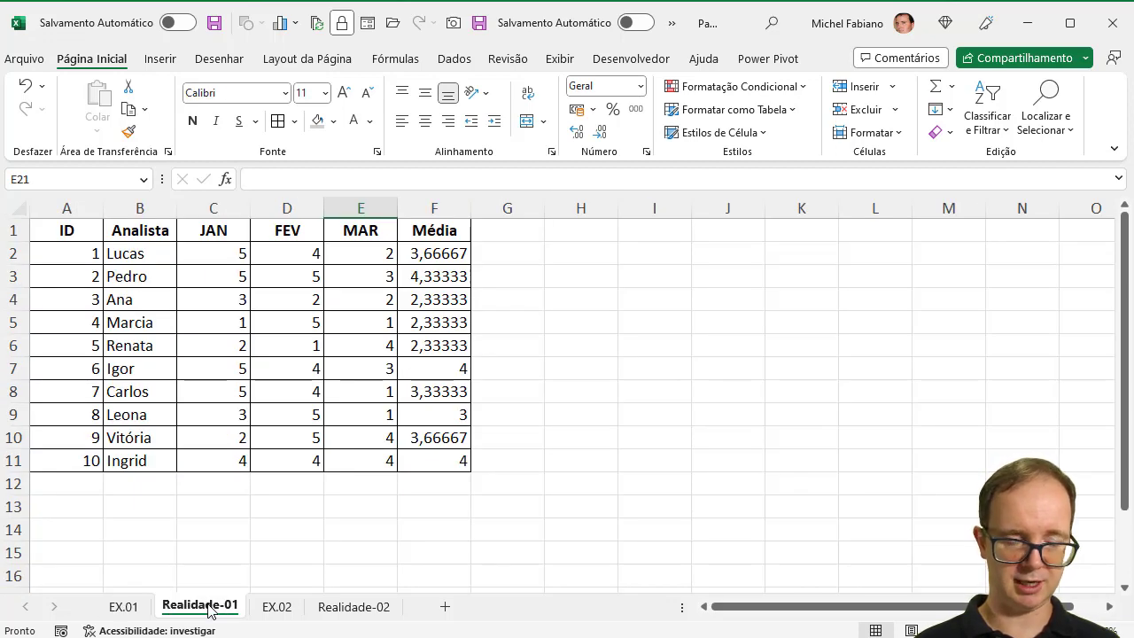
{"action": "left_click", "coordinate": [132, 606]}
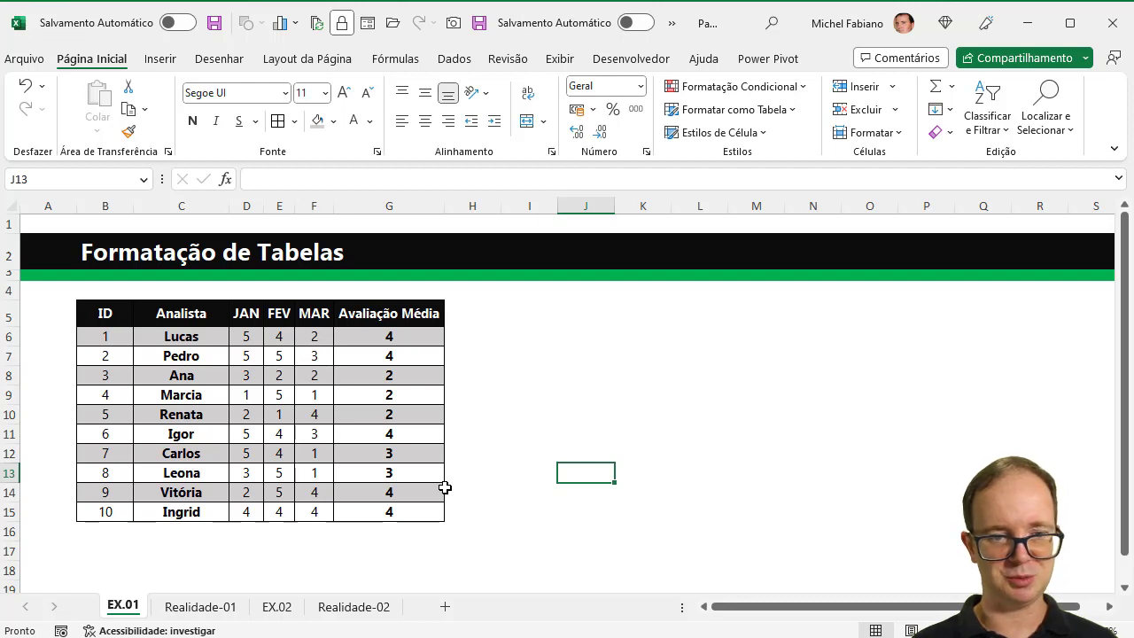
Switch via the Realidade-02 sheet to the EX.02 sheet.
{"action": "left_click", "coordinate": [372, 610]}
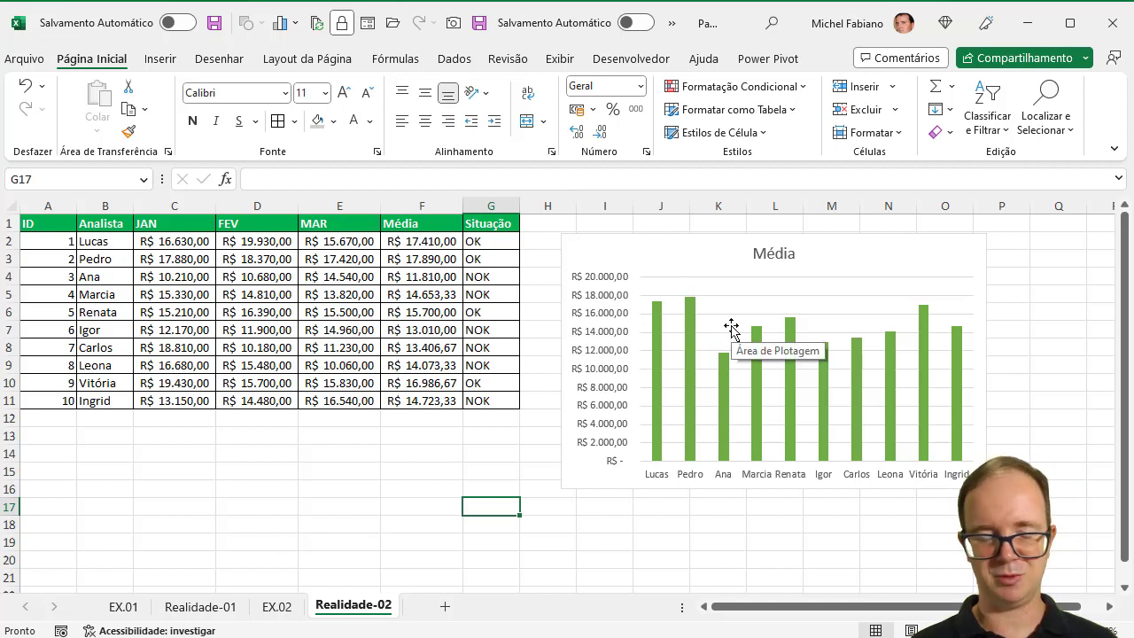
{"action": "left_click", "coordinate": [279, 607]}
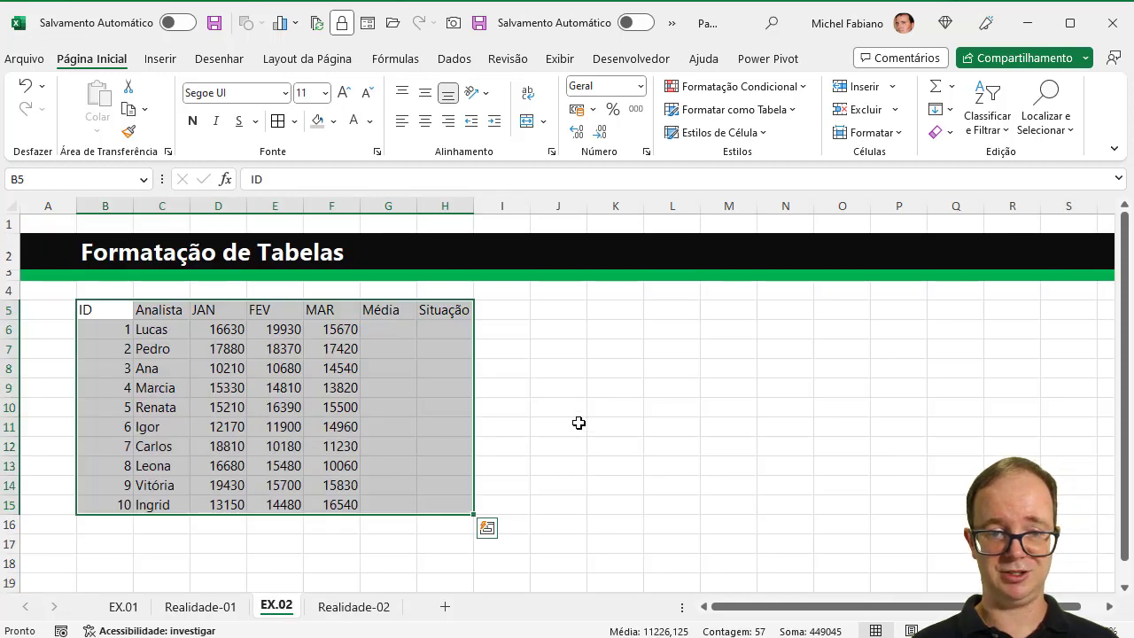
Set table B5:H15 in Ebrima and make header row B5:H5 bold and centred.
{"action": "left_click", "coordinate": [579, 422]}
{"action": "left_click_drag", "start_coordinate": [105, 309], "coordinate": [443, 504]}
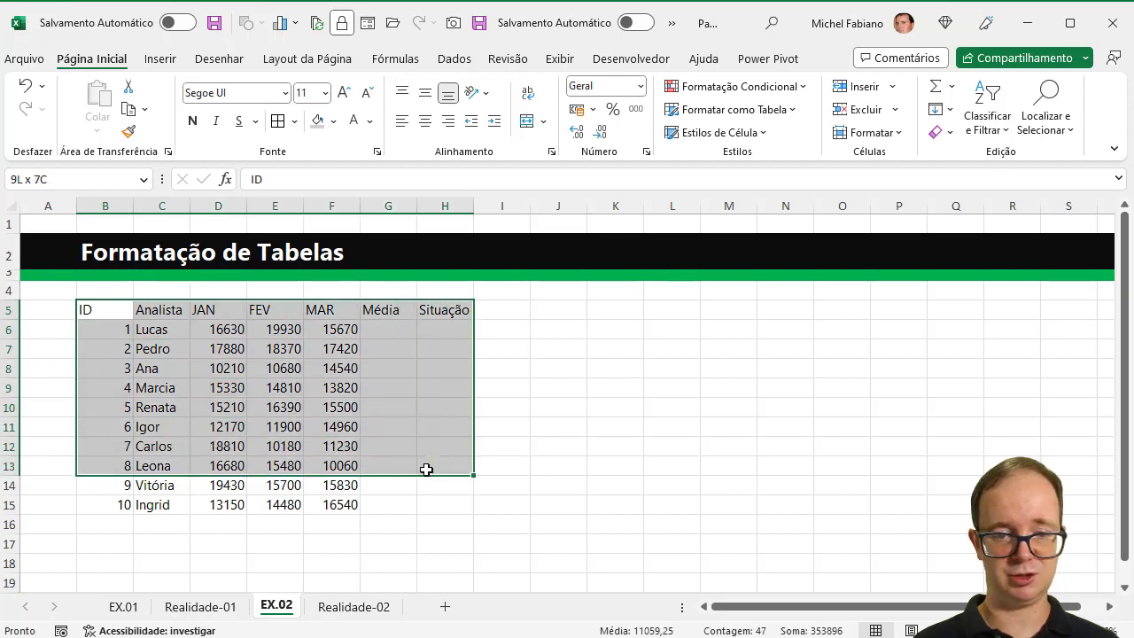
{"action": "left_click", "coordinate": [259, 96]}
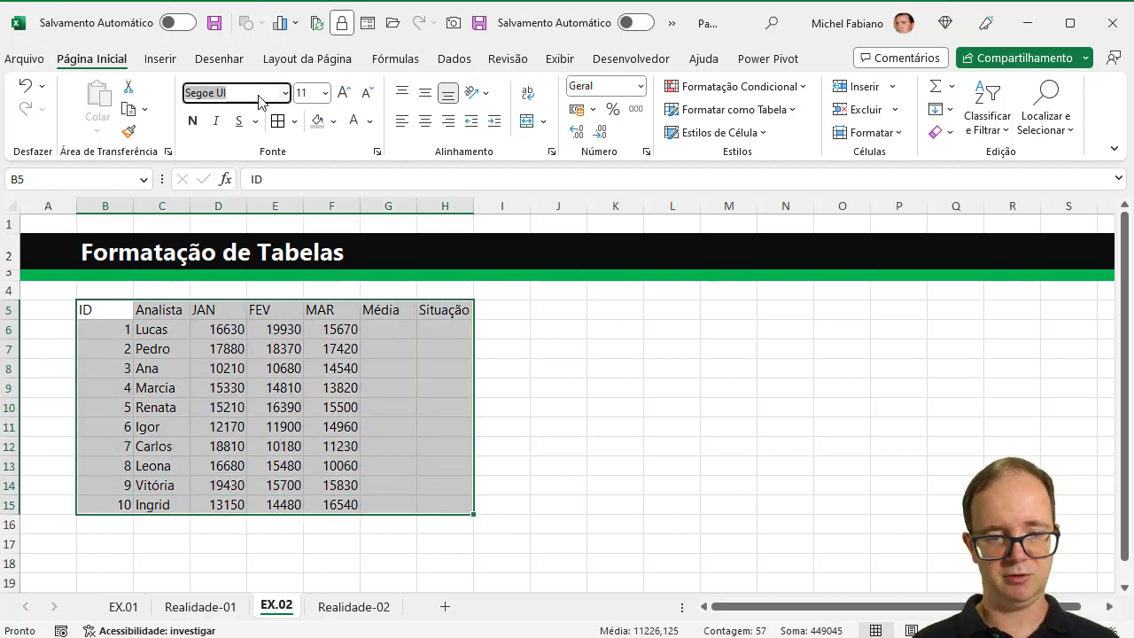
{"action": "type", "text": "Ebrima"}
{"action": "key", "text": "Return"}
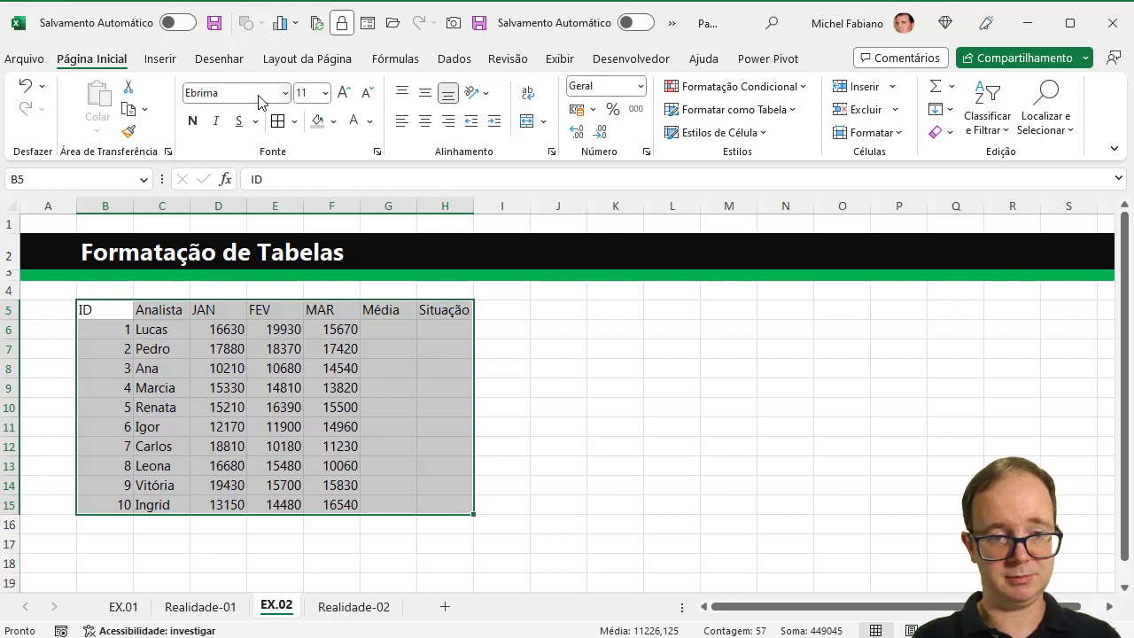
{"action": "left_click_drag", "start_coordinate": [90, 313], "coordinate": [472, 313]}
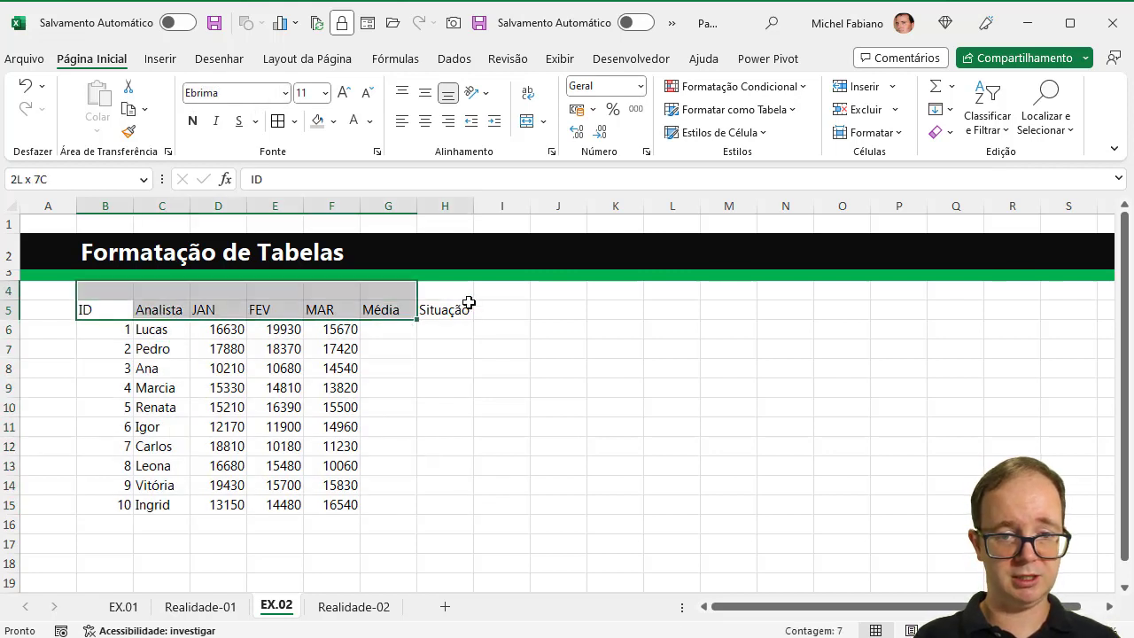
{"action": "left_click", "coordinate": [192, 121]}
{"action": "left_click", "coordinate": [426, 120]}
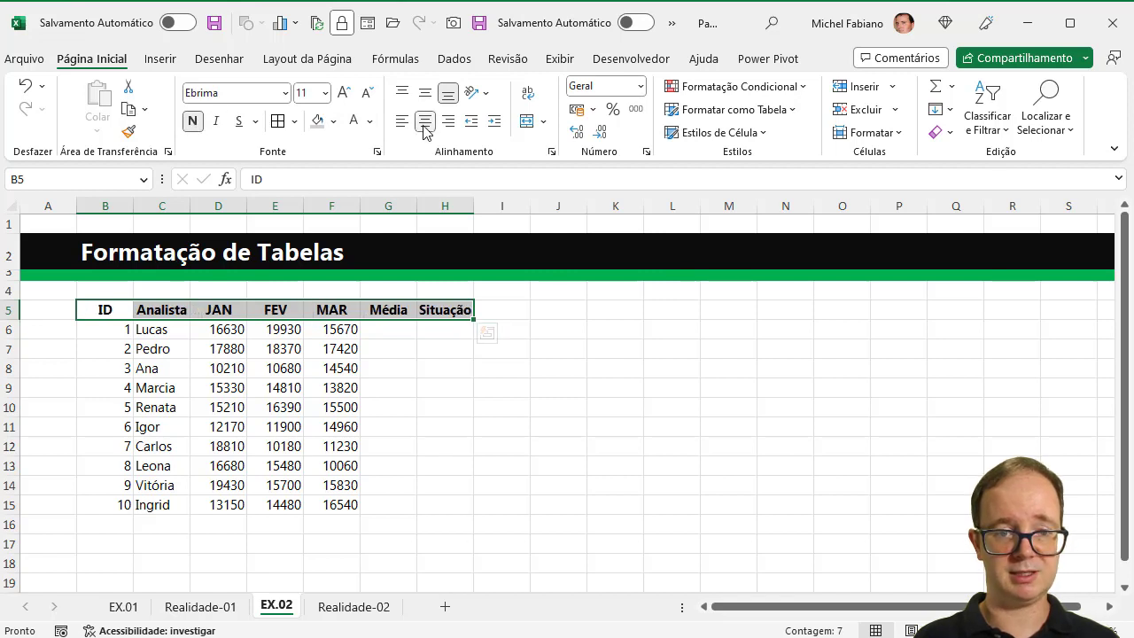
Add all borders, format D6:G15 as R$ accounting, and widen the Média column.
{"action": "left_click_drag", "start_coordinate": [105, 309], "coordinate": [463, 504]}
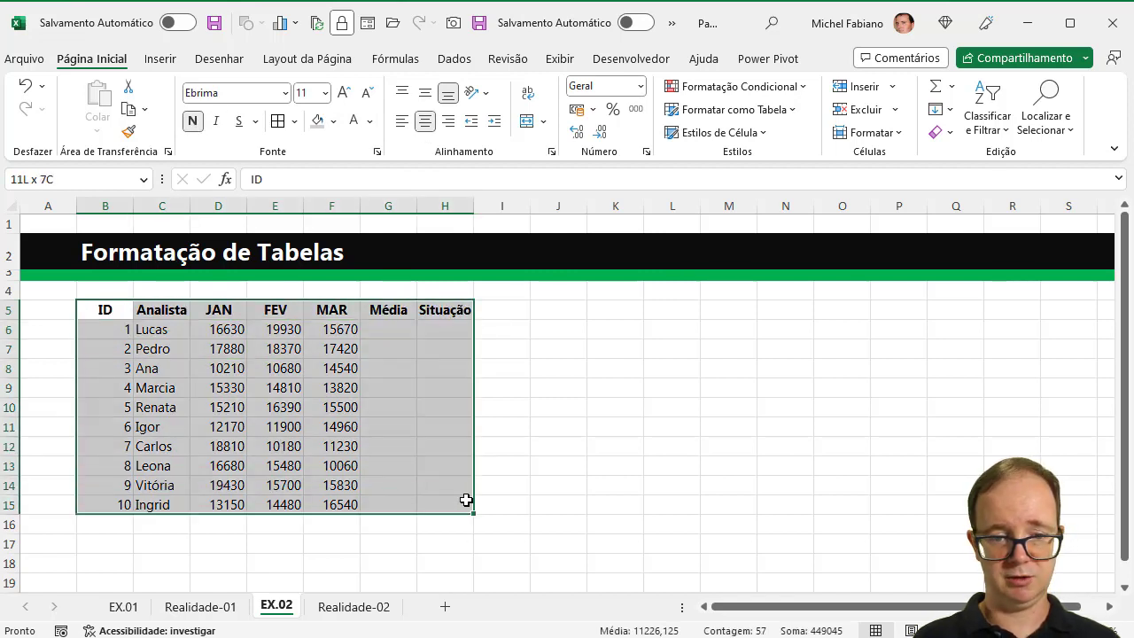
{"action": "left_click", "coordinate": [277, 120]}
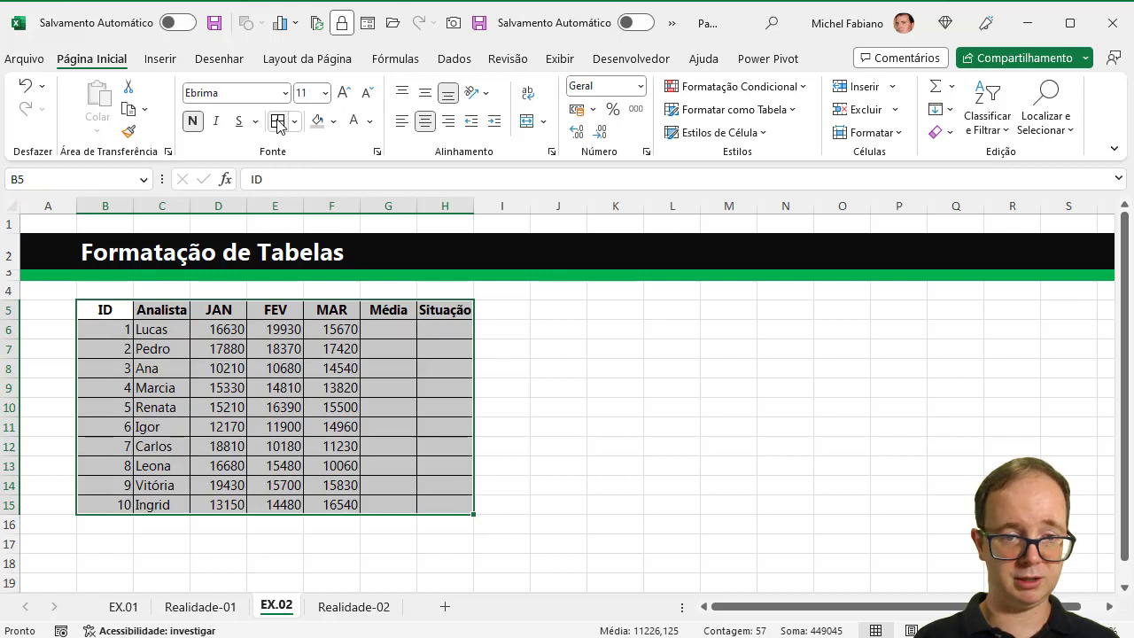
{"action": "mouse_move", "coordinate": [231, 333]}
{"action": "left_mouse_down"}
{"action": "mouse_move", "coordinate": [403, 515]}
{"action": "mouse_move", "coordinate": [400, 507]}
{"action": "left_mouse_up"}
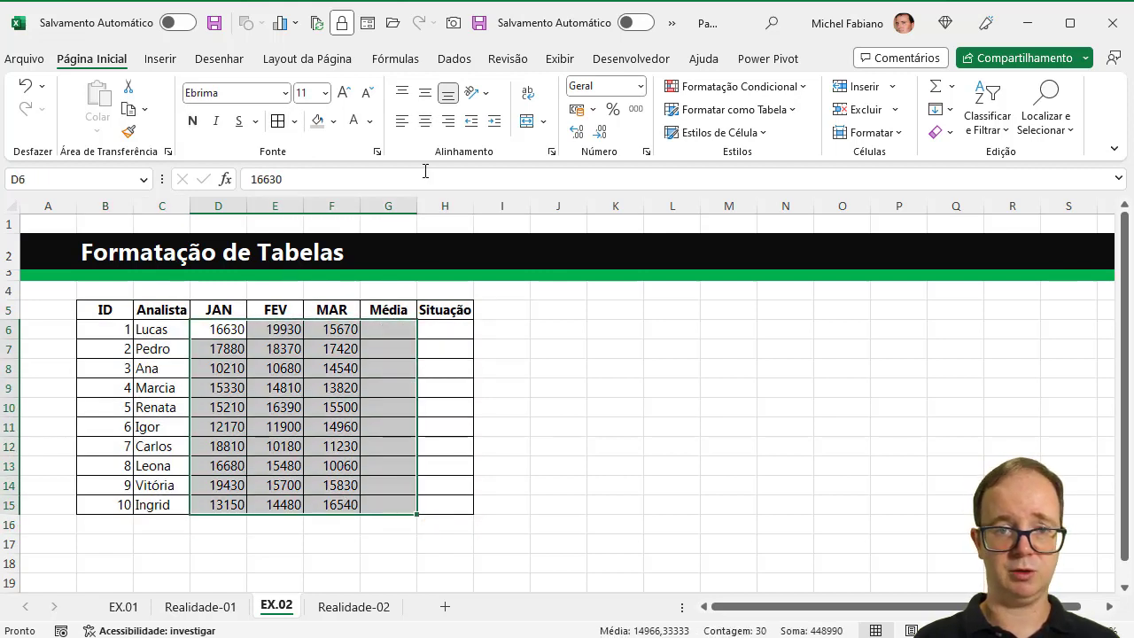
{"action": "left_click", "coordinate": [575, 117]}
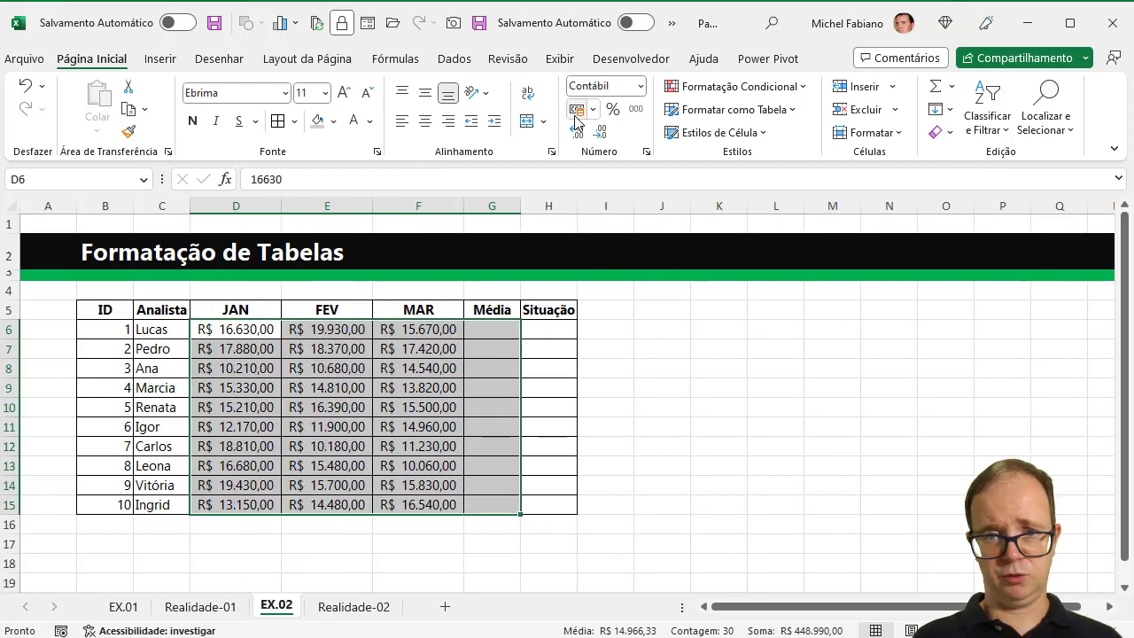
{"action": "left_click_drag", "start_coordinate": [522, 208], "coordinate": [578, 207]}
{"action": "left_click", "coordinate": [519, 207]}
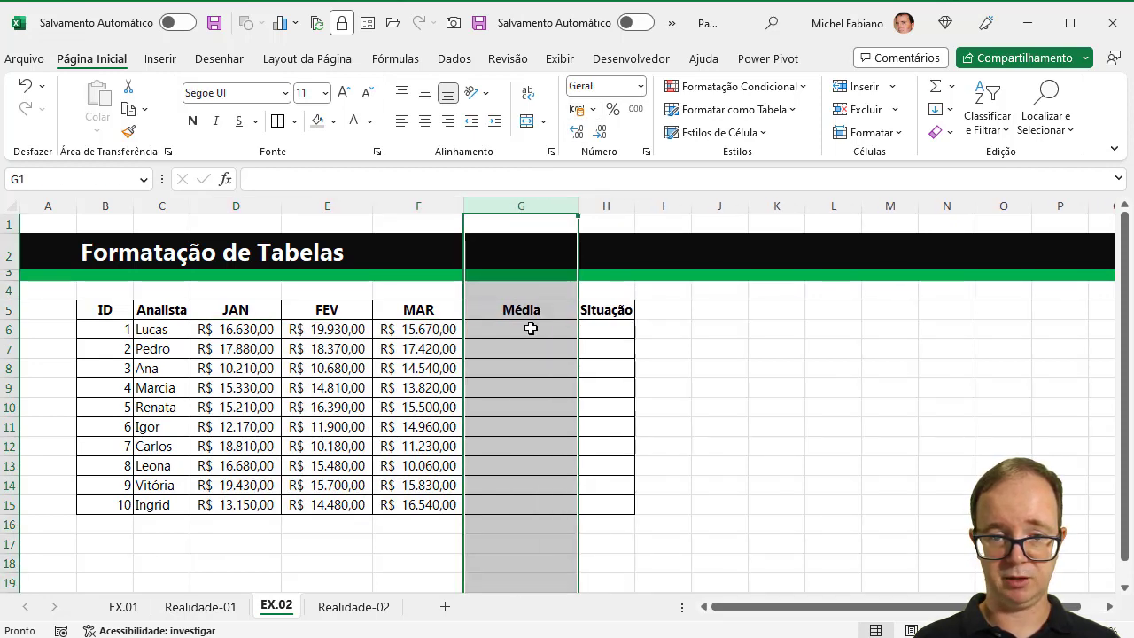
Enter the three-month average formula =MÉDIA(D6:F6) in G6.
{"action": "left_click", "coordinate": [530, 328]}
{"action": "type", "text": "=média"}
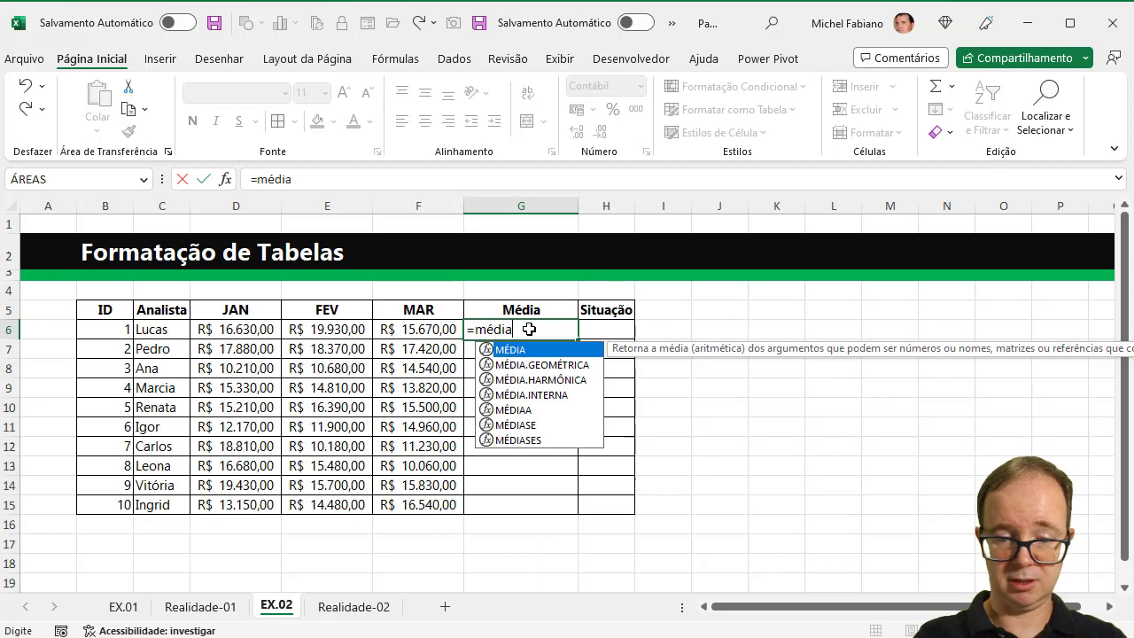
{"action": "type", "text": "("}
{"action": "key", "text": "Left"}
{"action": "key", "text": "shift+Left"}
{"action": "key", "text": "shift+Left"}
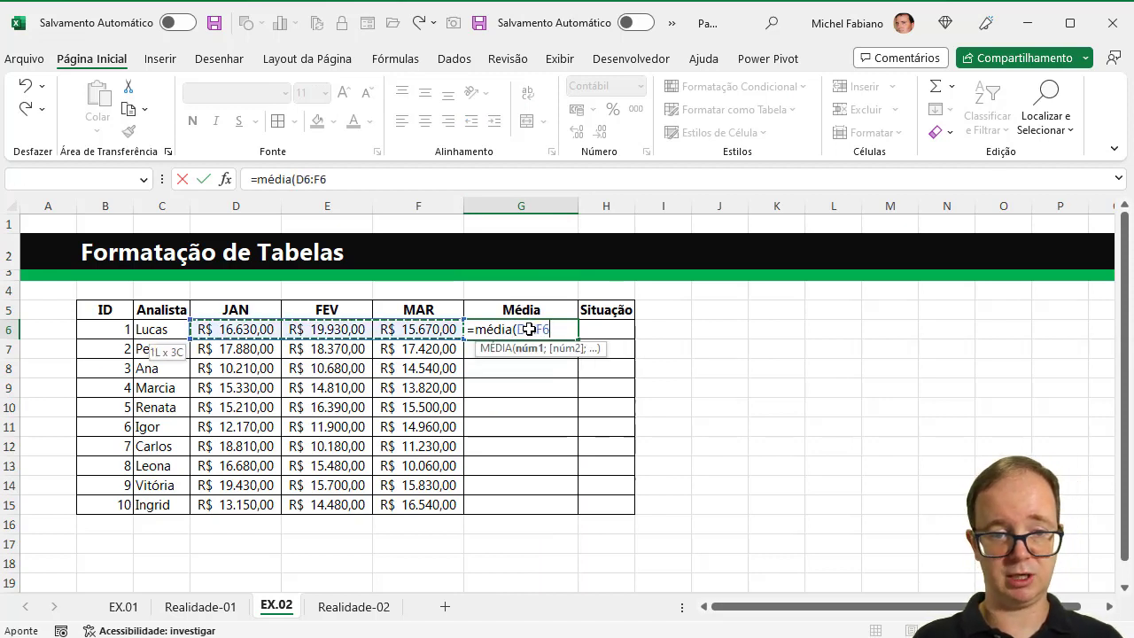
{"action": "key", "text": "shift+Left"}
{"action": "key", "text": "shift+Right"}
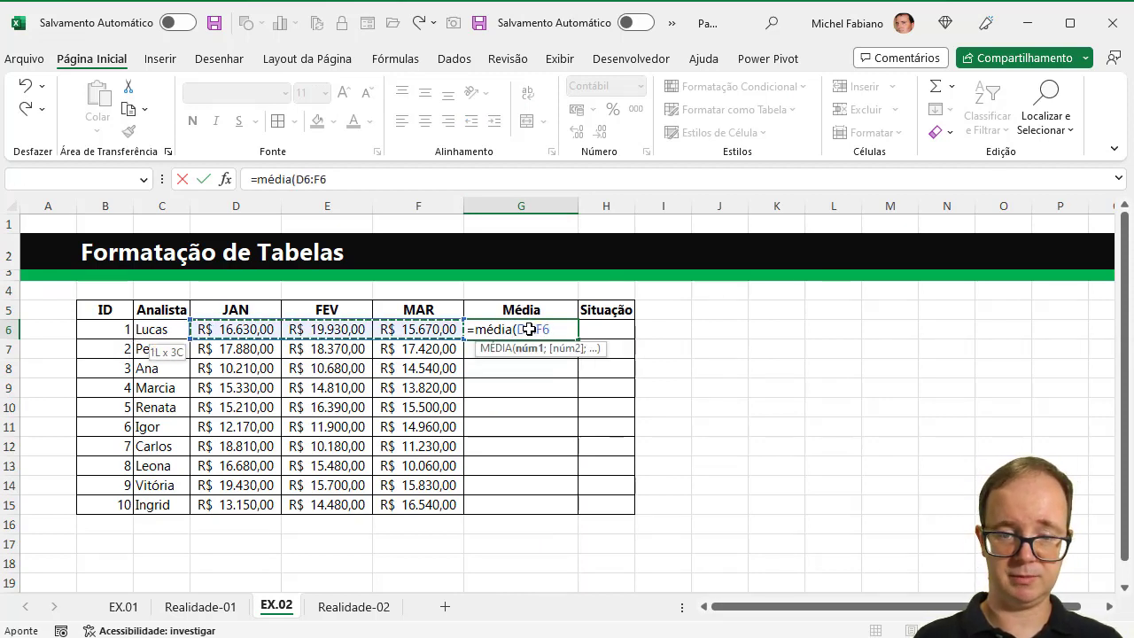
{"action": "type", "text": ")"}
{"action": "key", "text": "ctrl+Return"}
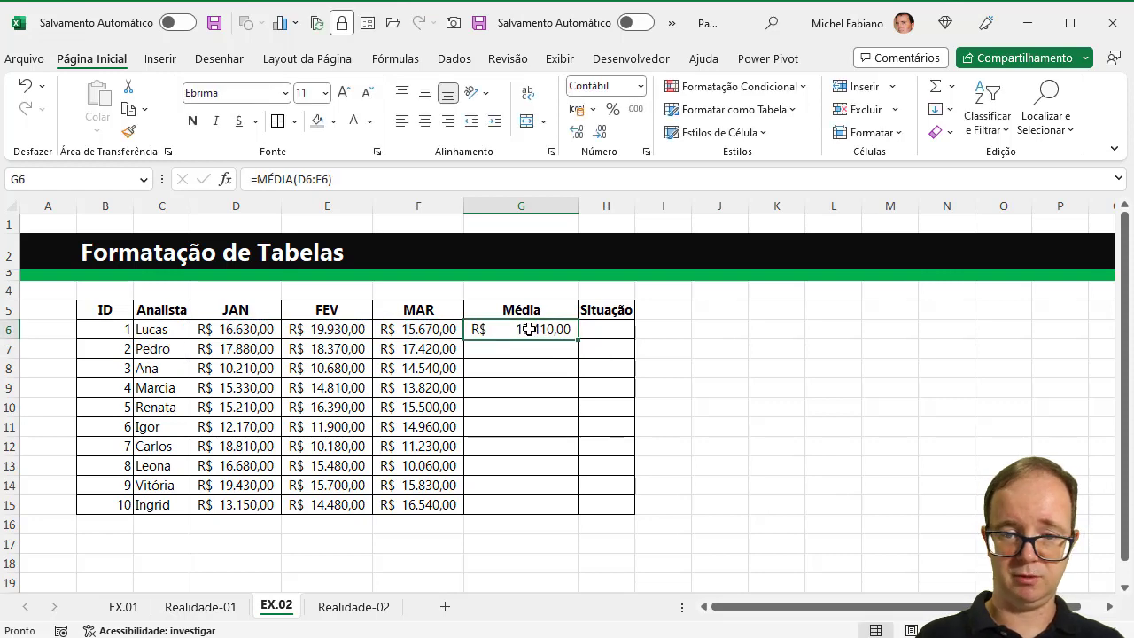
Fill the average down to G15 and widen the Situação column.
{"action": "double_click", "coordinate": [577, 340]}
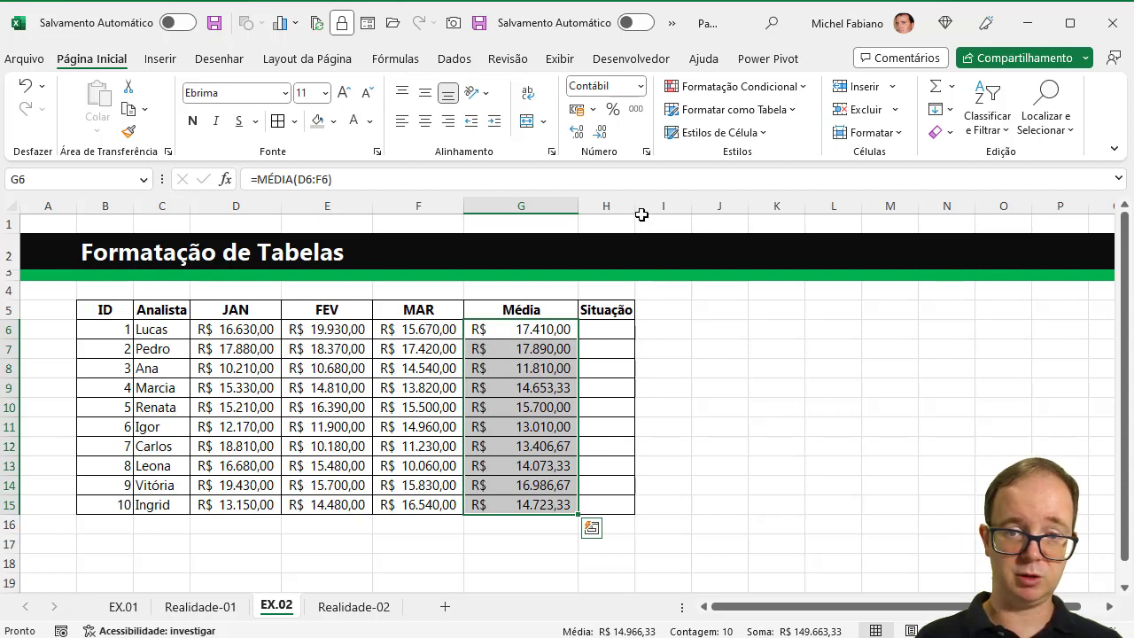
{"action": "left_click_drag", "start_coordinate": [634, 205], "coordinate": [679, 202]}
{"action": "left_click", "coordinate": [616, 325]}
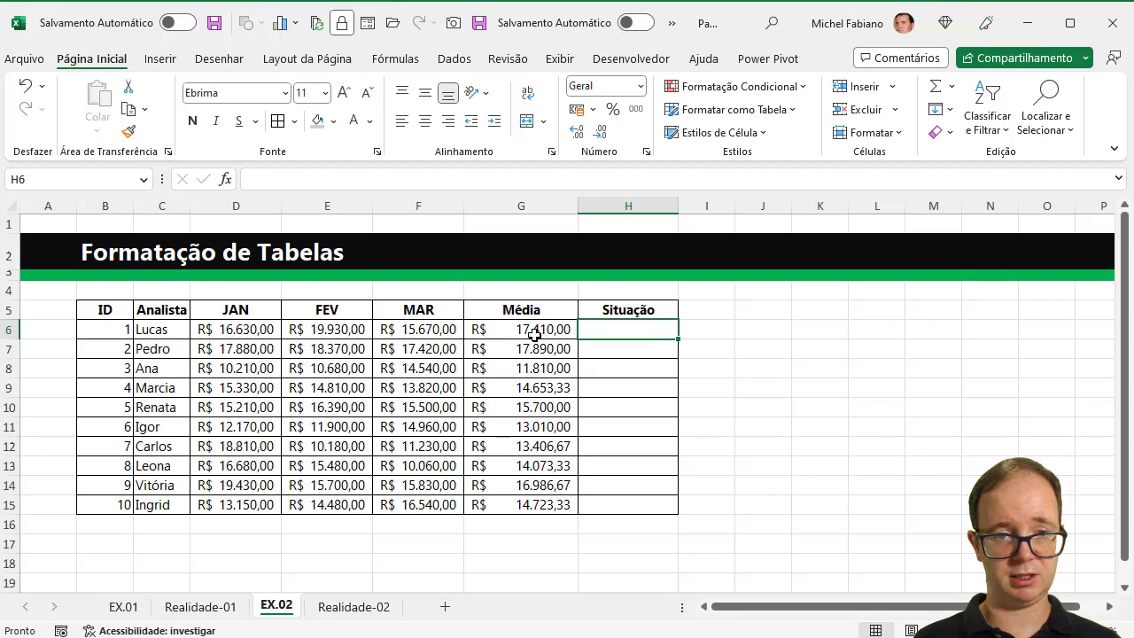
Enter =SE(G6>MÉDIA($G$6:$G$15);"OK";"Analisar") in H6.
{"action": "type", "text": "="}
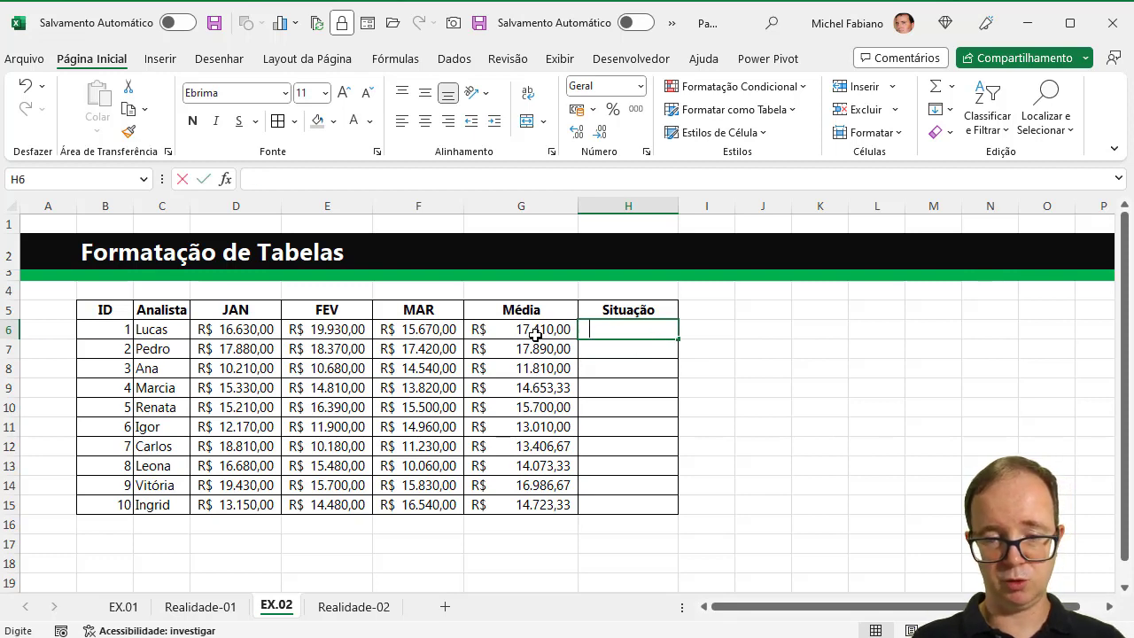
{"action": "type", "text": "se("}
{"action": "left_click", "coordinate": [535, 333]}
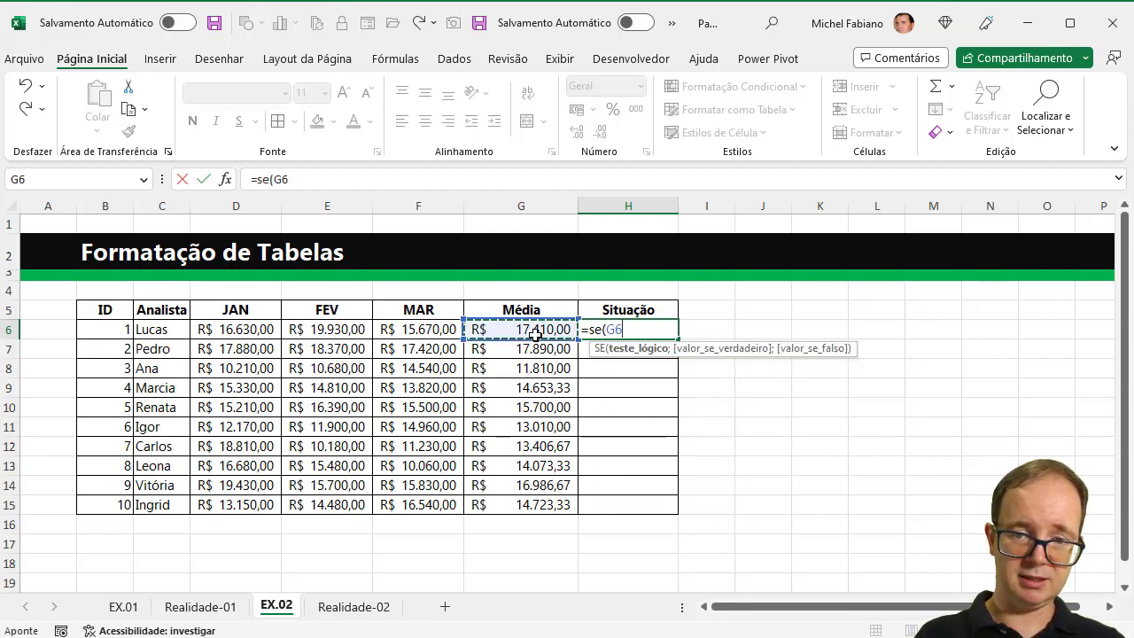
{"action": "type", "text": ">m"}
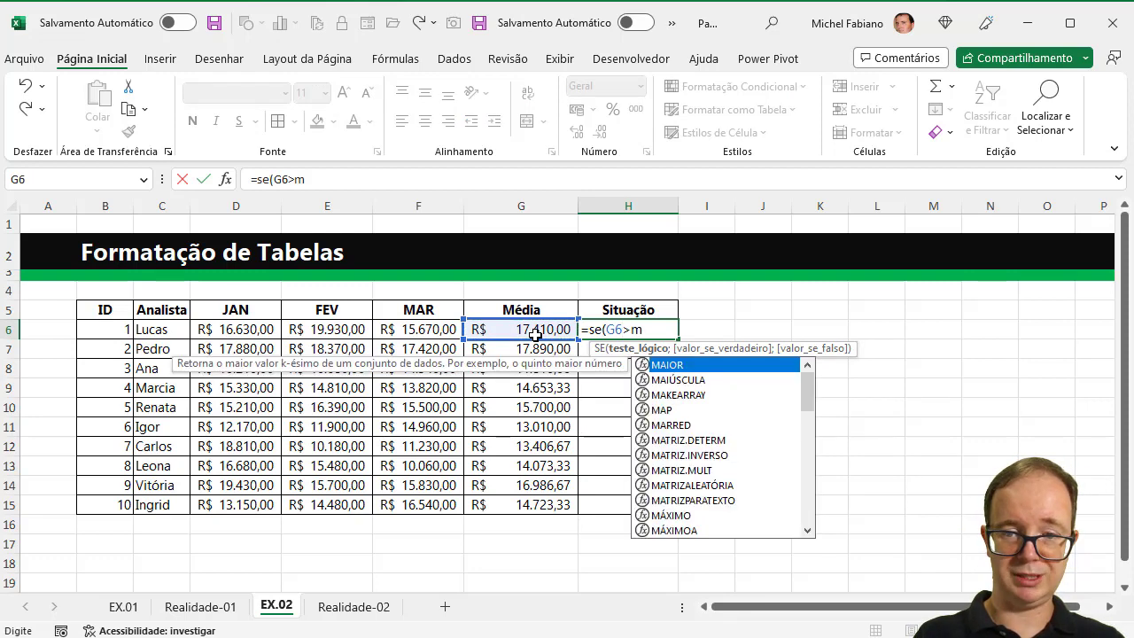
{"action": "type", "text": "édia("}
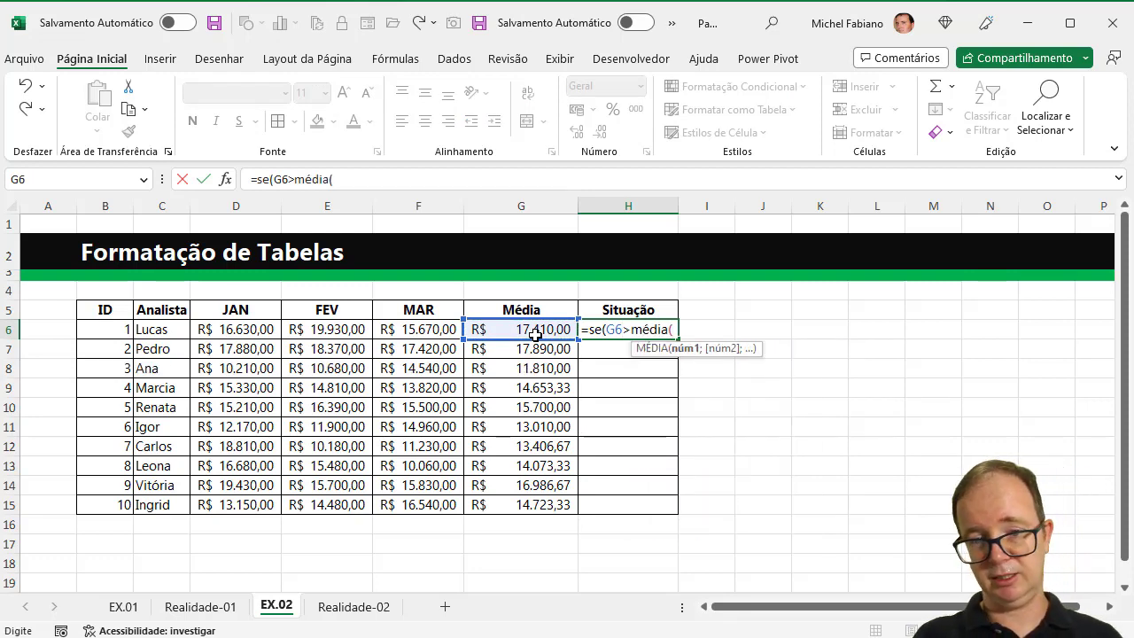
{"action": "left_click_drag", "start_coordinate": [535, 333], "coordinate": [537, 501]}
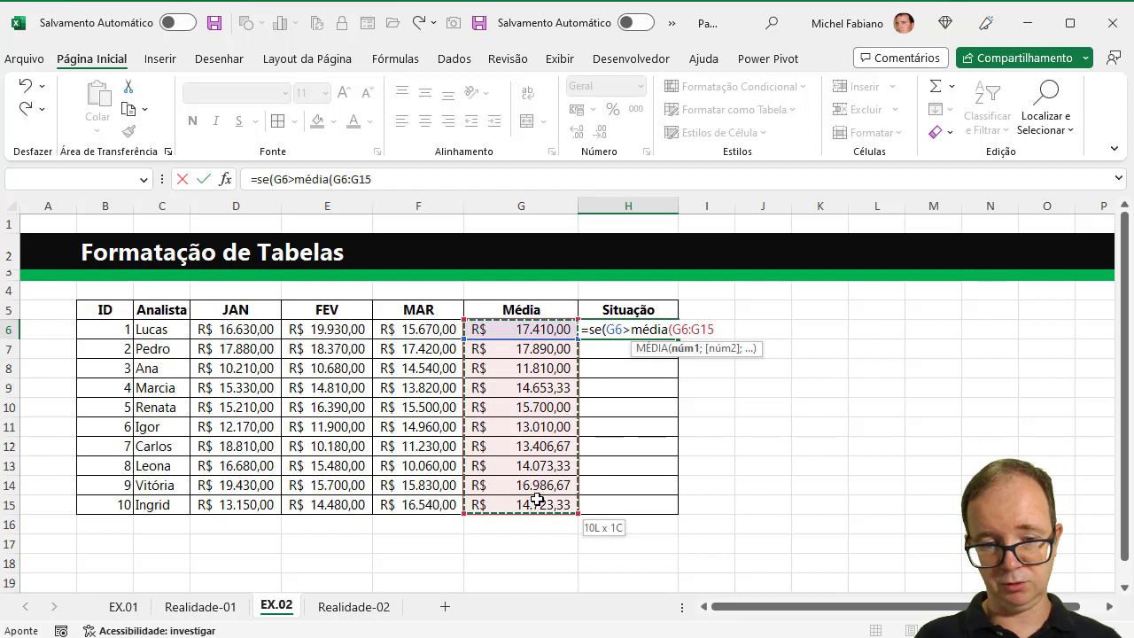
{"action": "key", "text": "F4"}
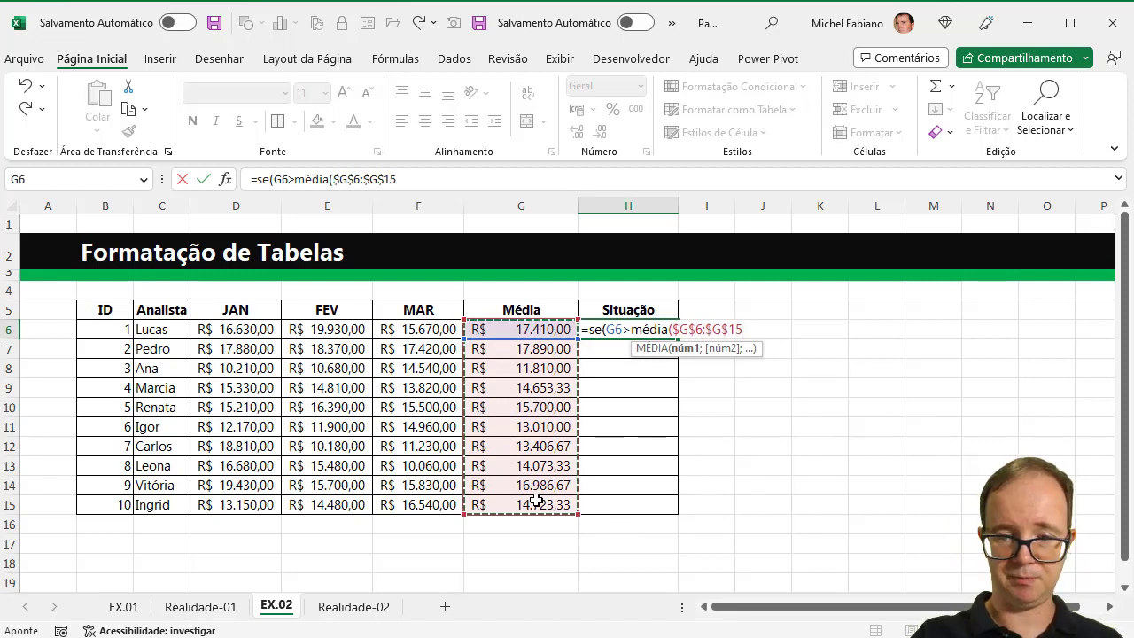
{"action": "type", "text": ");"}
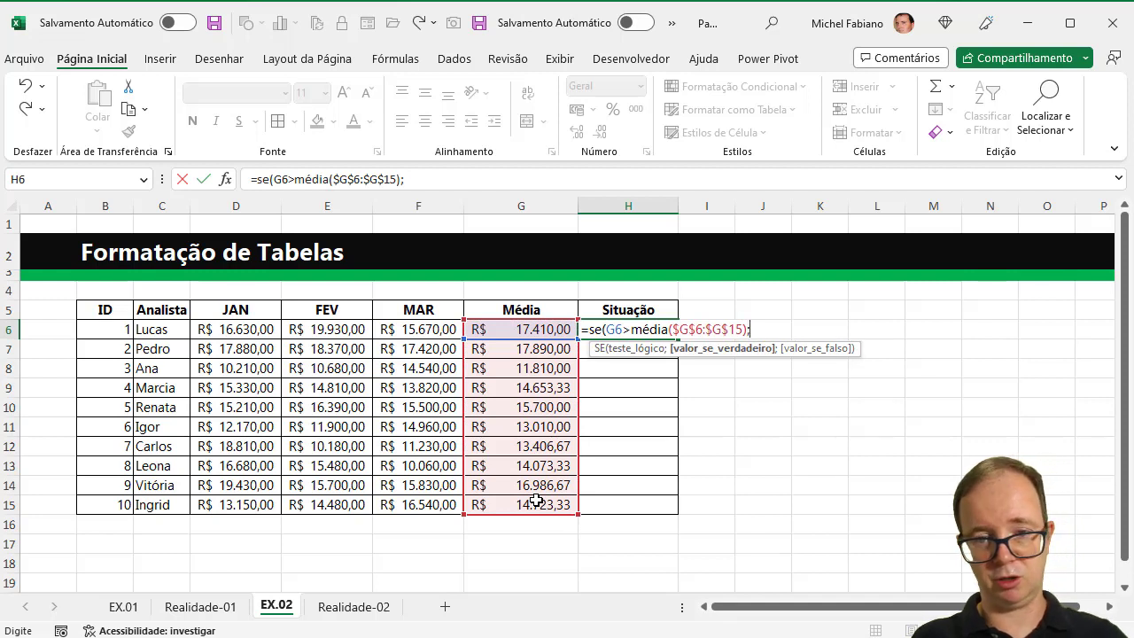
{"action": "type", "text": "\""}
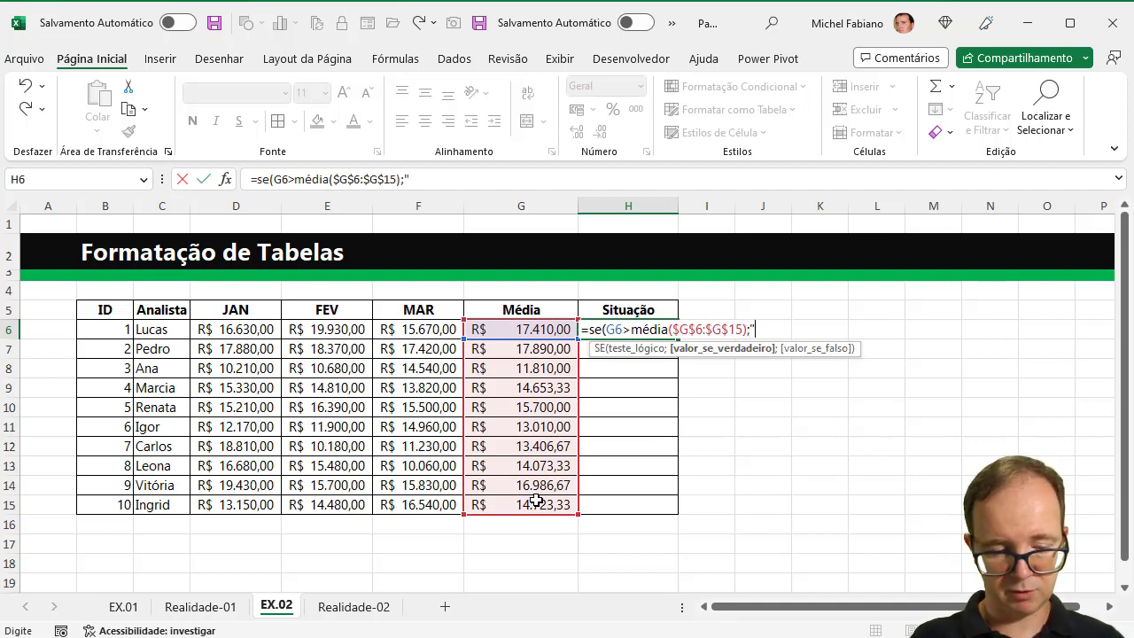
{"action": "type", "text": "OK"}
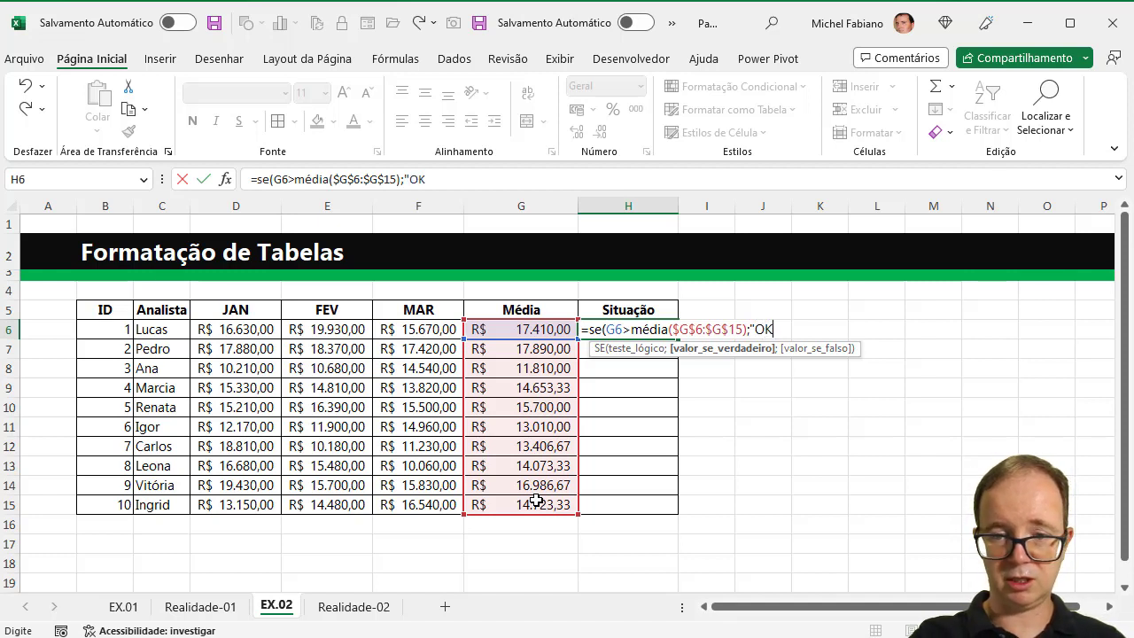
{"action": "type", "text": "\";\""}
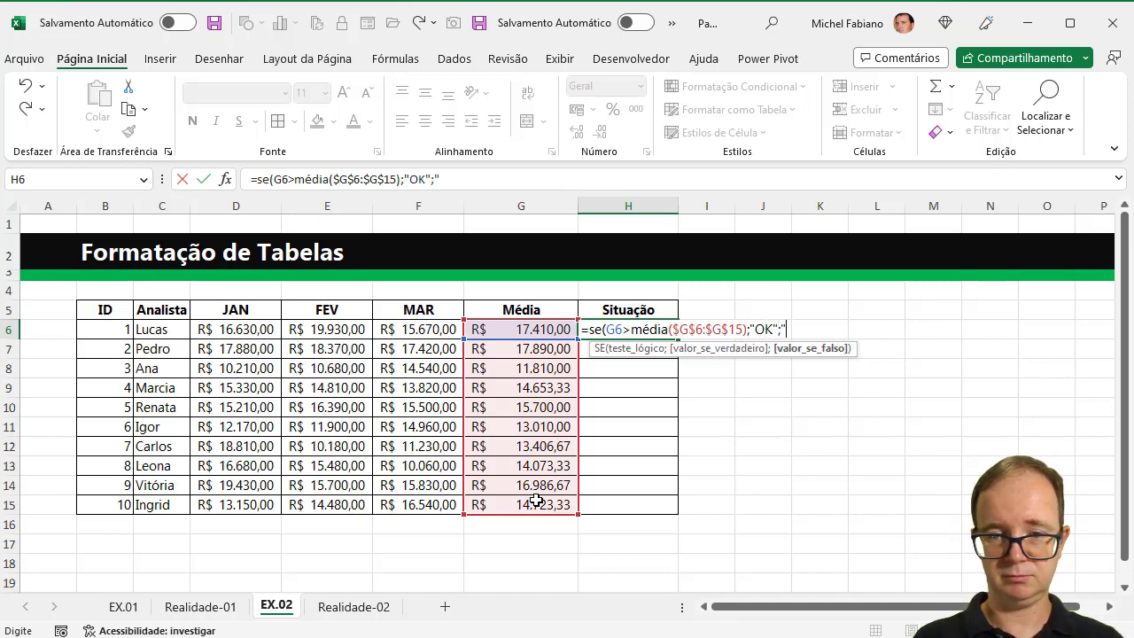
{"action": "type", "text": "A"}
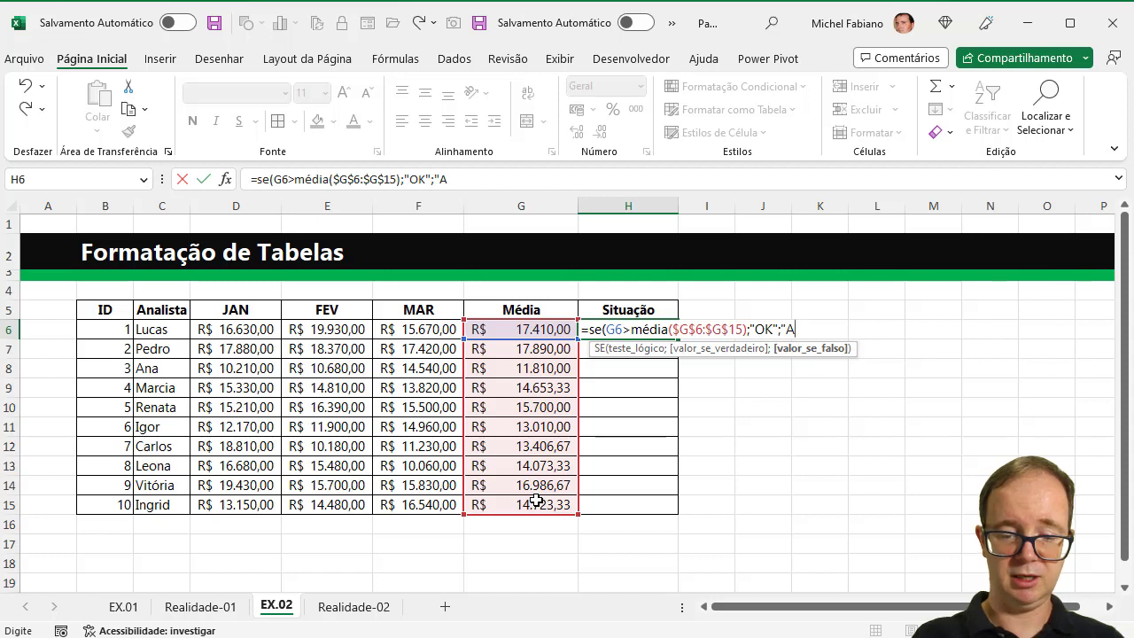
{"action": "type", "text": "nalisar"}
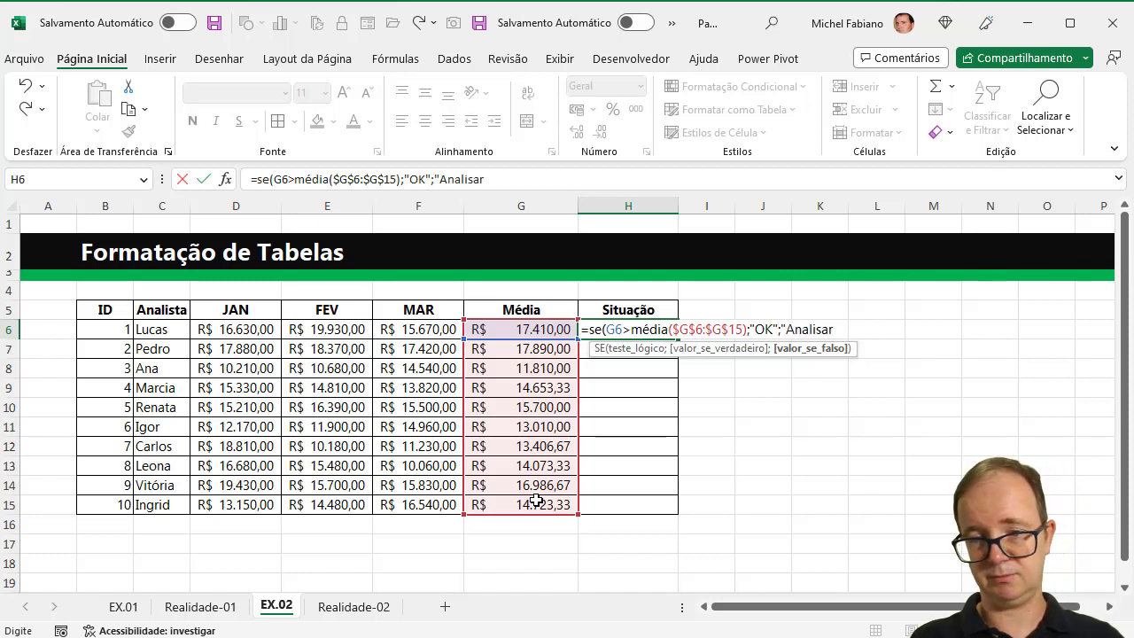
{"action": "type", "text": "\")"}
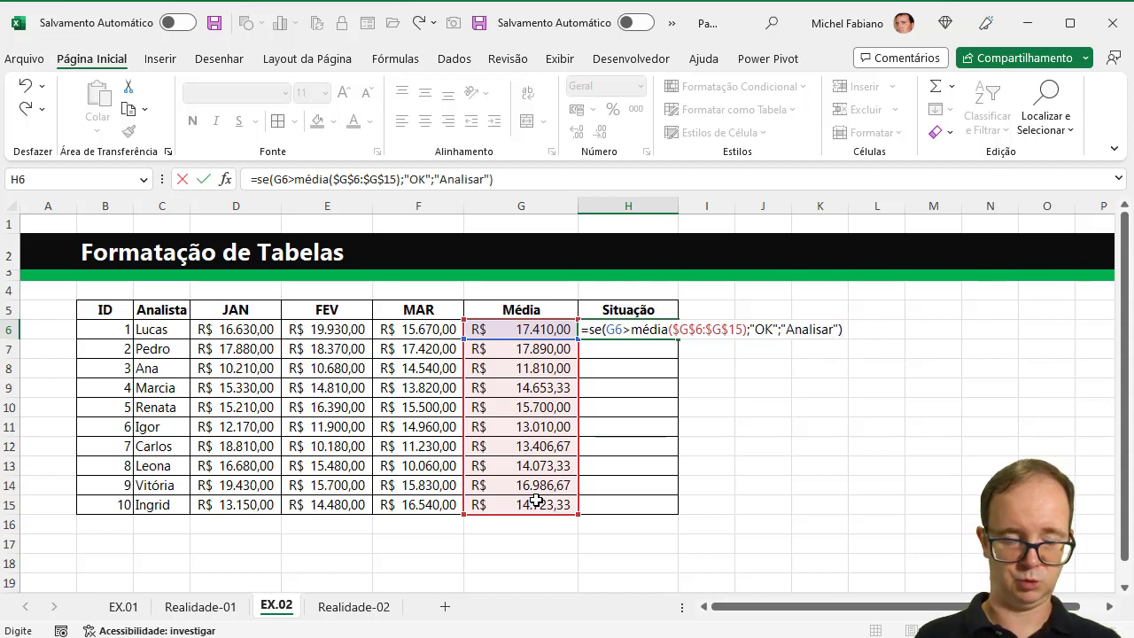
{"action": "key", "text": "Return"}
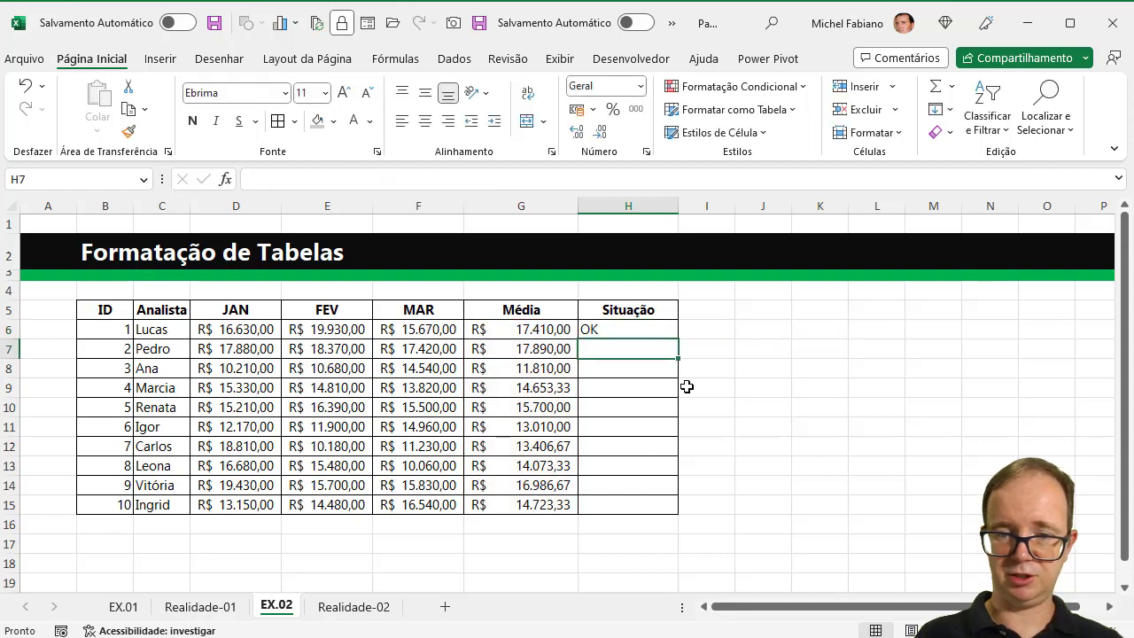
Copy the status formula down to H15 and centre the OK/Analisar results.
{"action": "left_click", "coordinate": [654, 325]}
{"action": "double_click", "coordinate": [680, 339]}
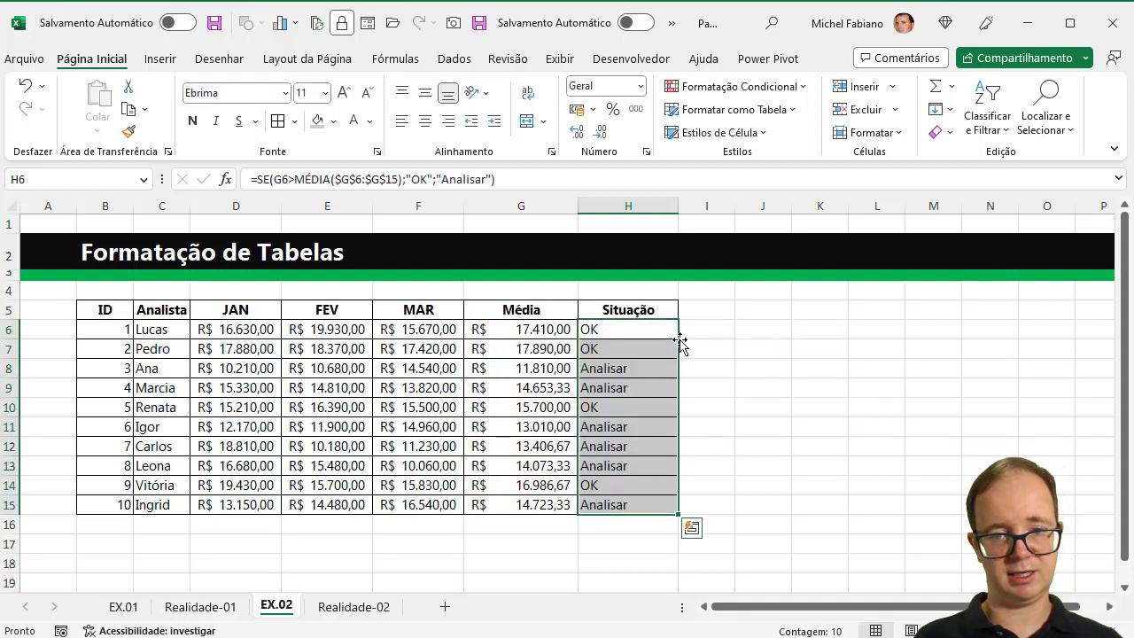
{"action": "left_click", "coordinate": [425, 121]}
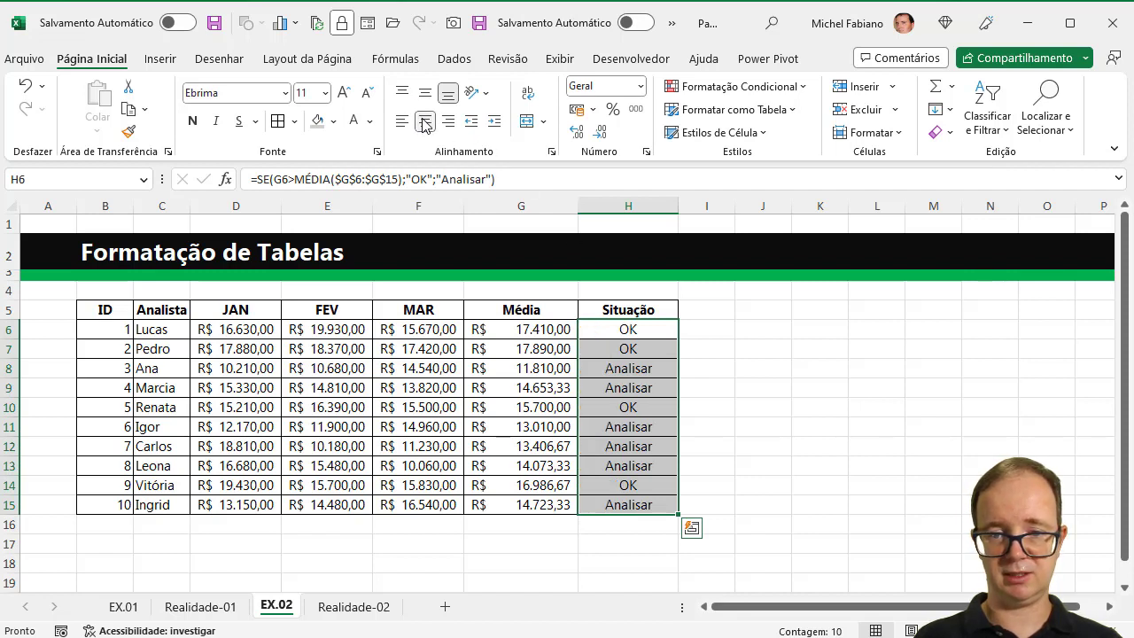
{"action": "left_click", "coordinate": [795, 329]}
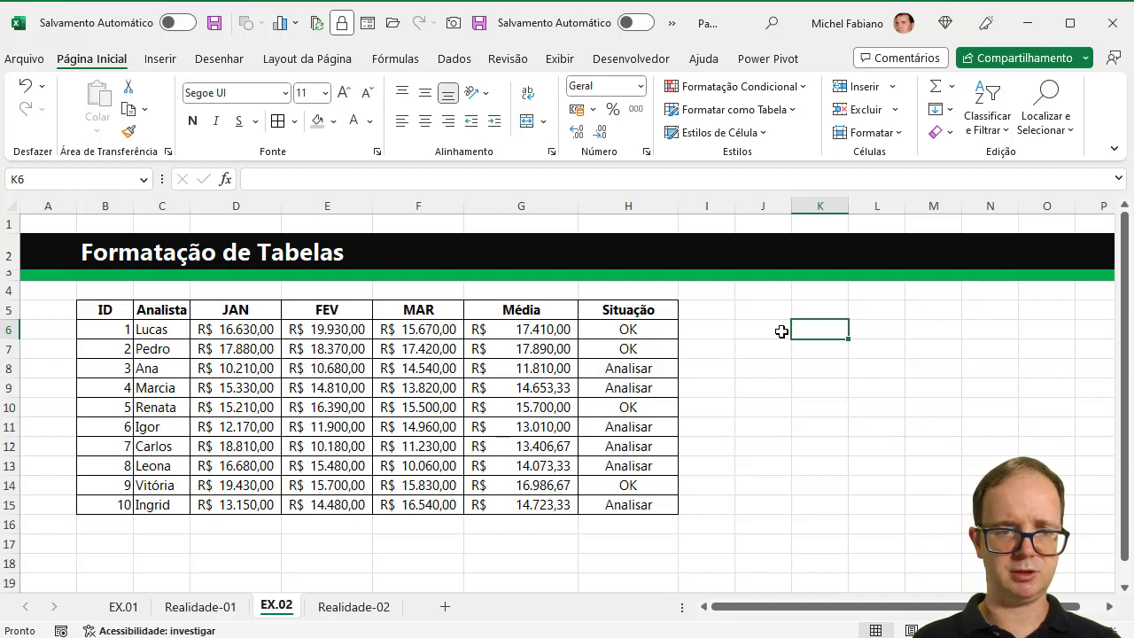
Enlarge header row 5's font to 14, make it taller and vertically centred.
{"action": "left_click", "coordinate": [11, 309]}
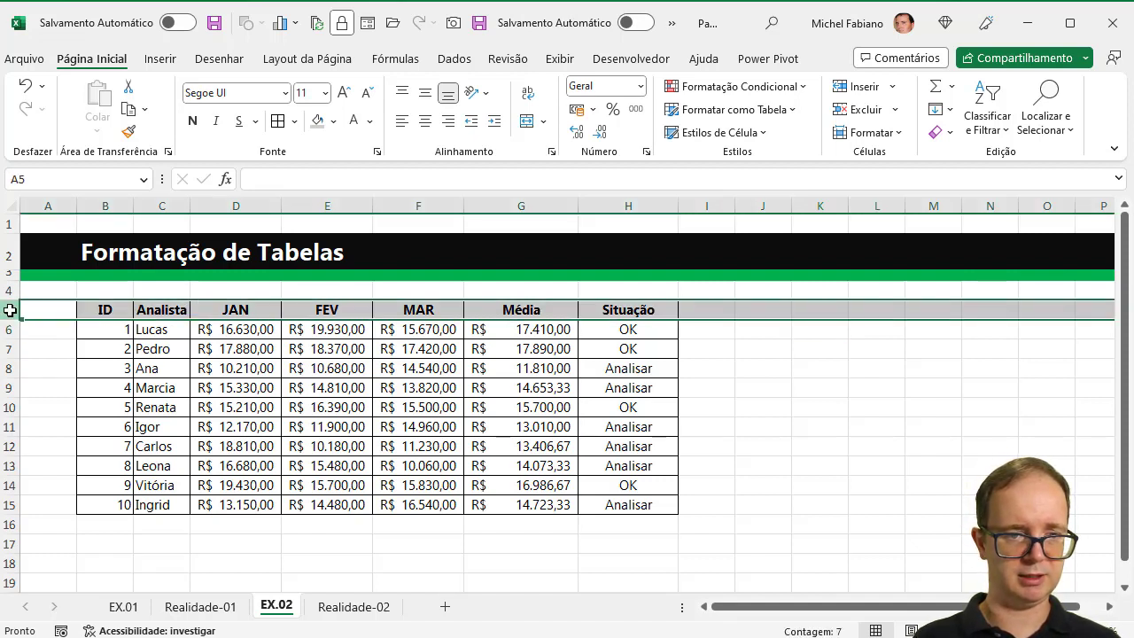
{"action": "left_click", "coordinate": [345, 92]}
{"action": "left_click", "coordinate": [344, 92]}
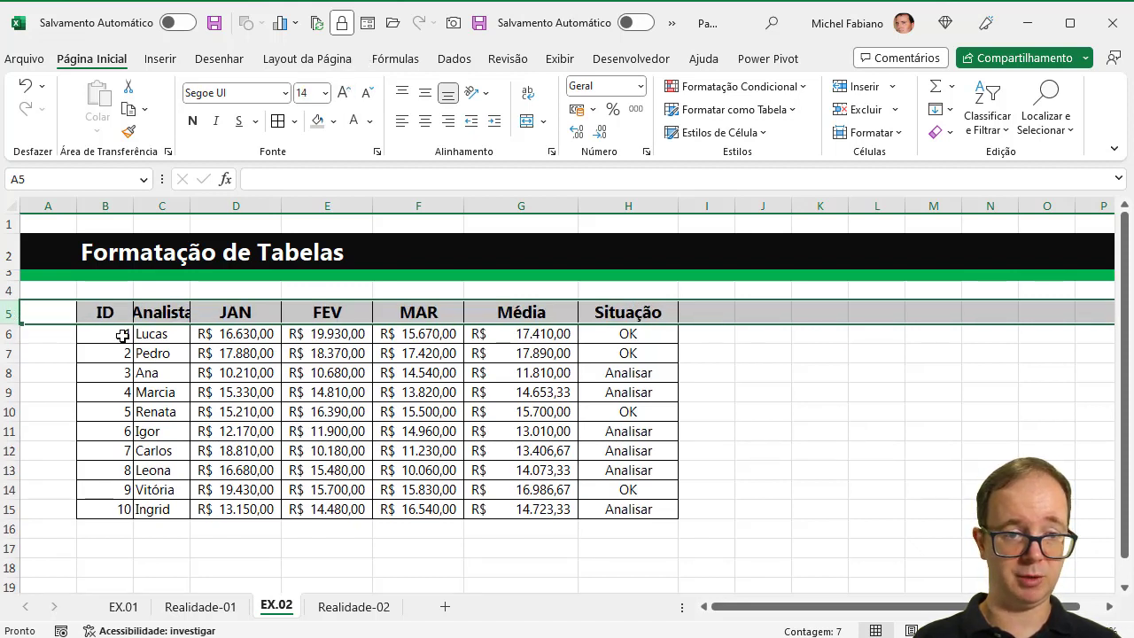
{"action": "left_click_drag", "start_coordinate": [17, 324], "coordinate": [19, 333]}
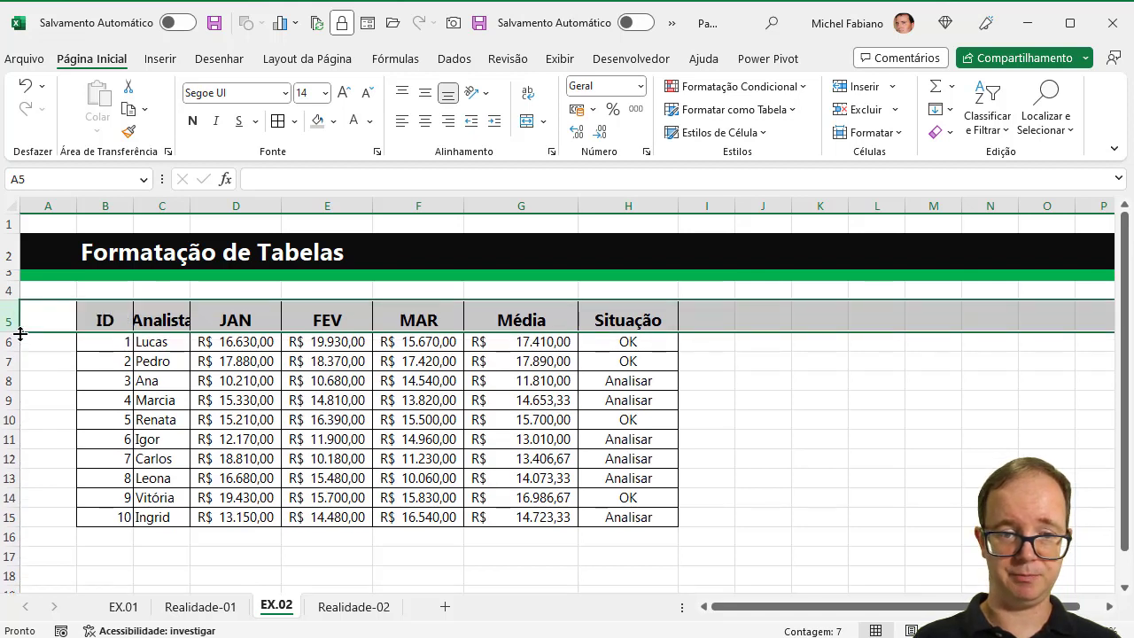
{"action": "left_click", "coordinate": [425, 92]}
Give header cells B5:H5 a green fill and white text.
{"action": "left_click_drag", "start_coordinate": [110, 317], "coordinate": [606, 315]}
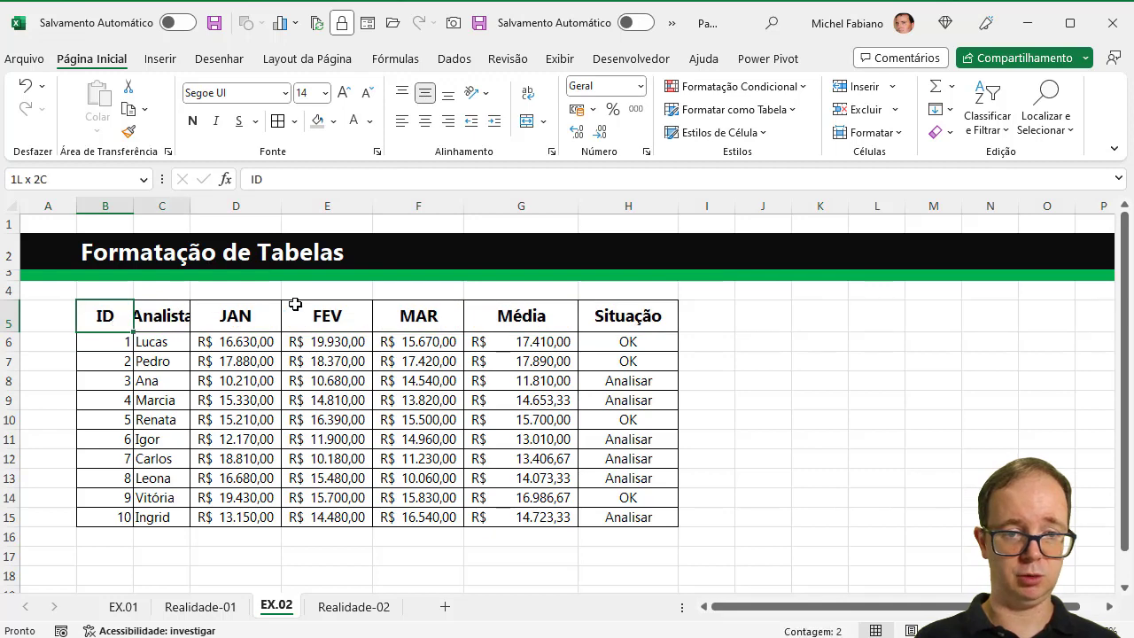
{"action": "left_click", "coordinate": [333, 121]}
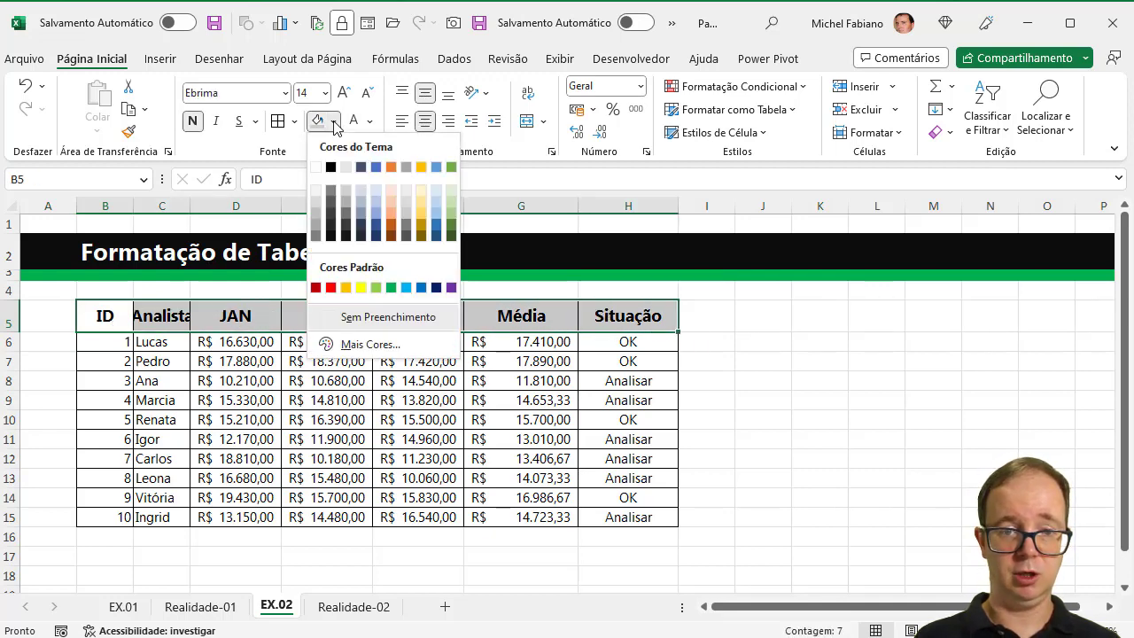
{"action": "left_click", "coordinate": [391, 287]}
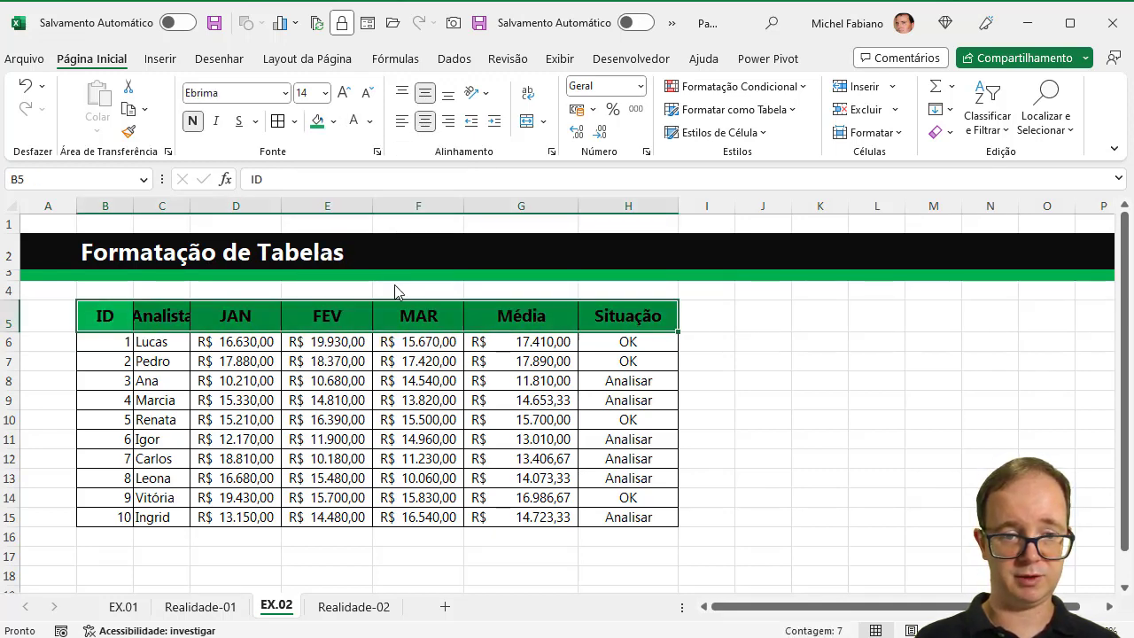
{"action": "left_click", "coordinate": [354, 127]}
Narrow the ID column B and widen the Analista column C.
{"action": "left_click", "coordinate": [102, 205]}
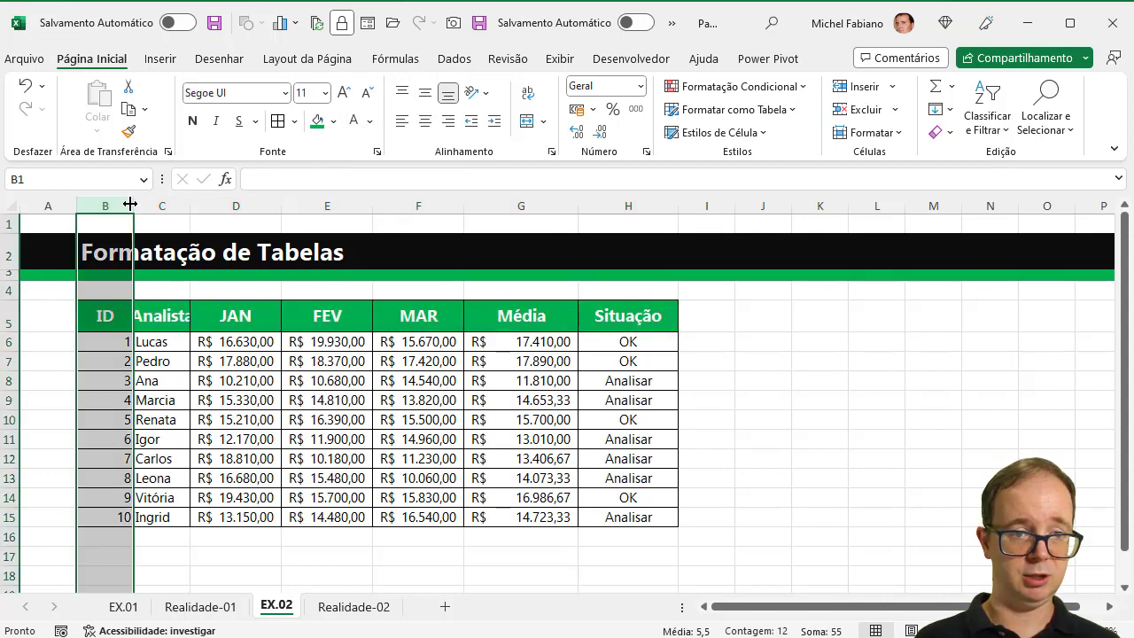
{"action": "mouse_move", "coordinate": [126, 205]}
{"action": "left_mouse_down"}
{"action": "mouse_move", "coordinate": [111, 204]}
{"action": "mouse_move", "coordinate": [224, 211]}
{"action": "left_mouse_up"}
{"action": "left_click", "coordinate": [157, 205]}
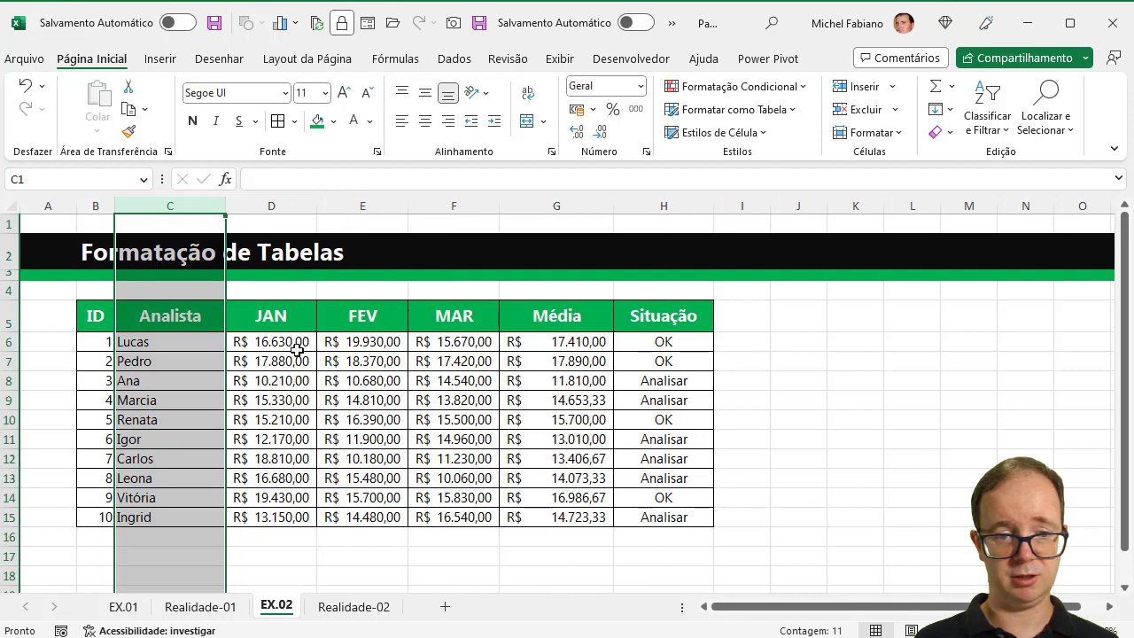
Check the status formula in H15, then select the Média values G6:G15.
{"action": "mouse_move", "coordinate": [89, 345]}
{"action": "left_mouse_down"}
{"action": "mouse_move", "coordinate": [620, 529]}
{"action": "mouse_move", "coordinate": [642, 517]}
{"action": "left_mouse_up"}
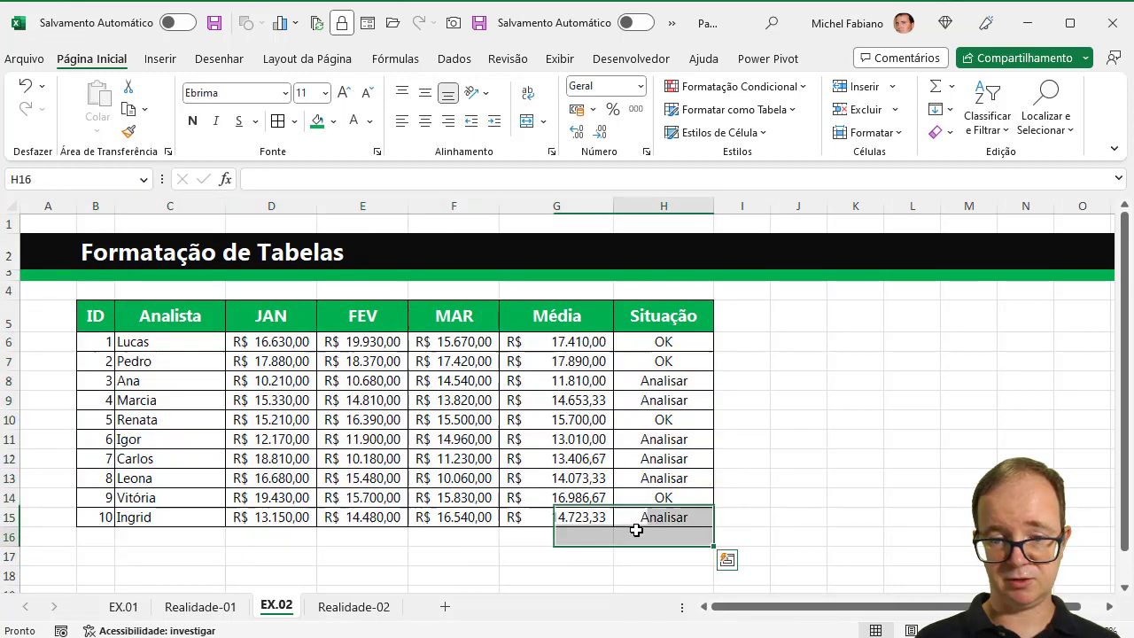
{"action": "left_click", "coordinate": [642, 517]}
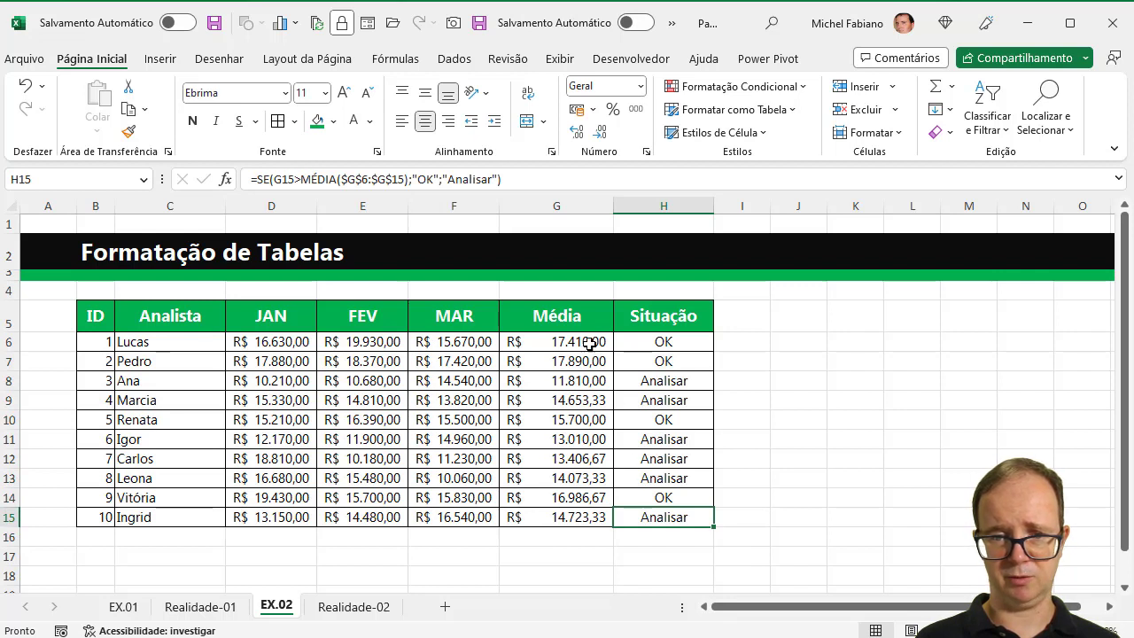
{"action": "left_click_drag", "start_coordinate": [589, 343], "coordinate": [574, 512]}
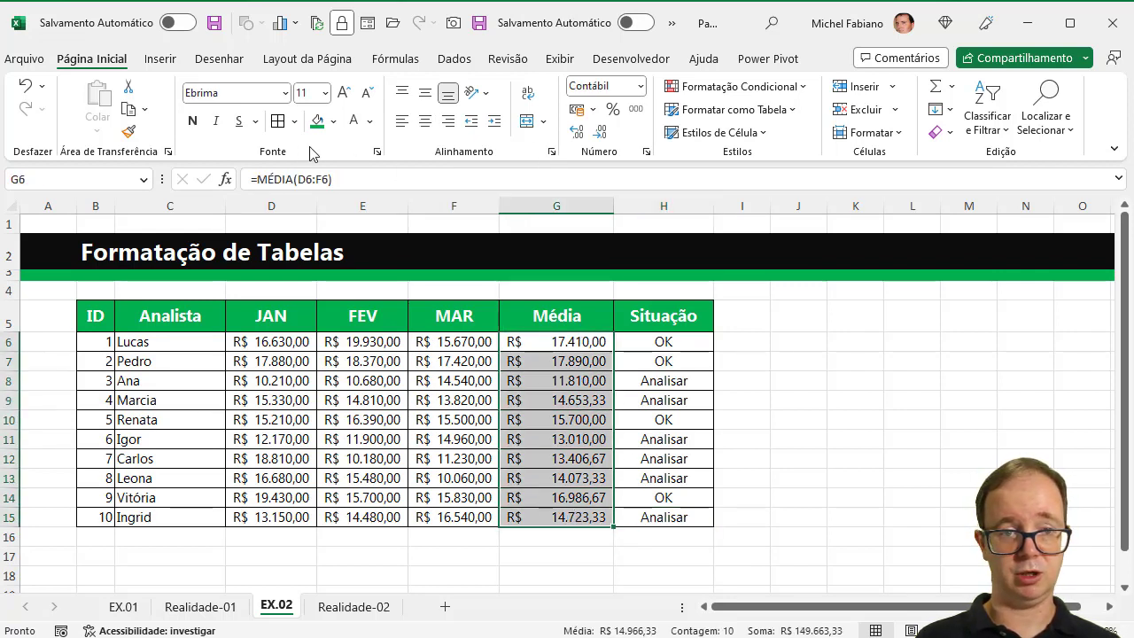
Bold the Média values G6:G15 and the analyst names C6:C15.
{"action": "left_click", "coordinate": [193, 123]}
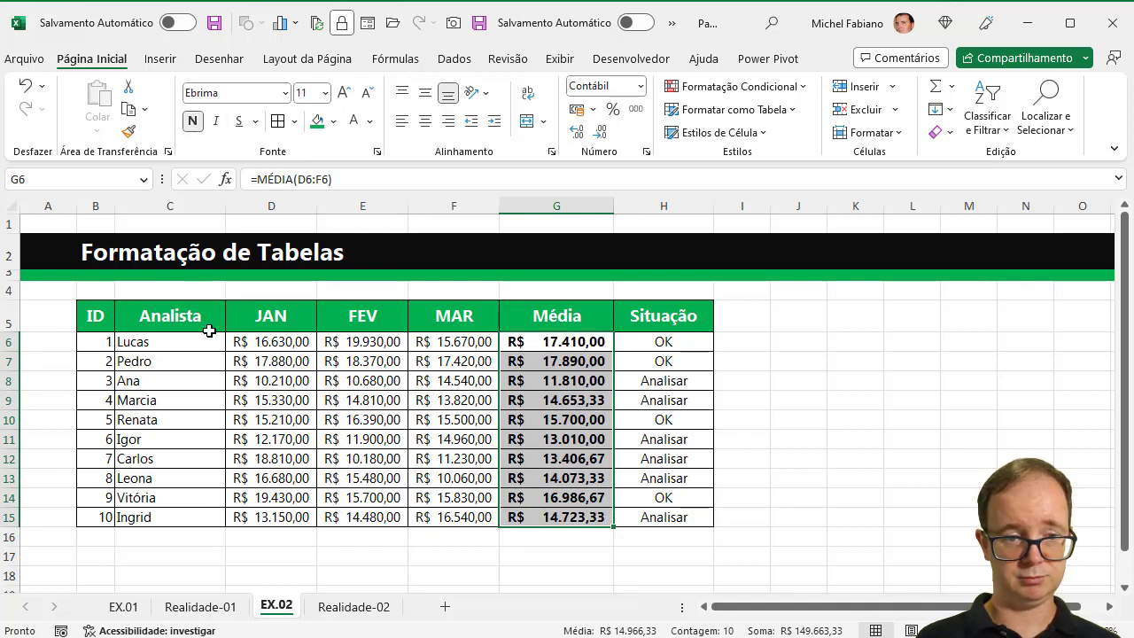
{"action": "left_click_drag", "start_coordinate": [194, 344], "coordinate": [184, 511]}
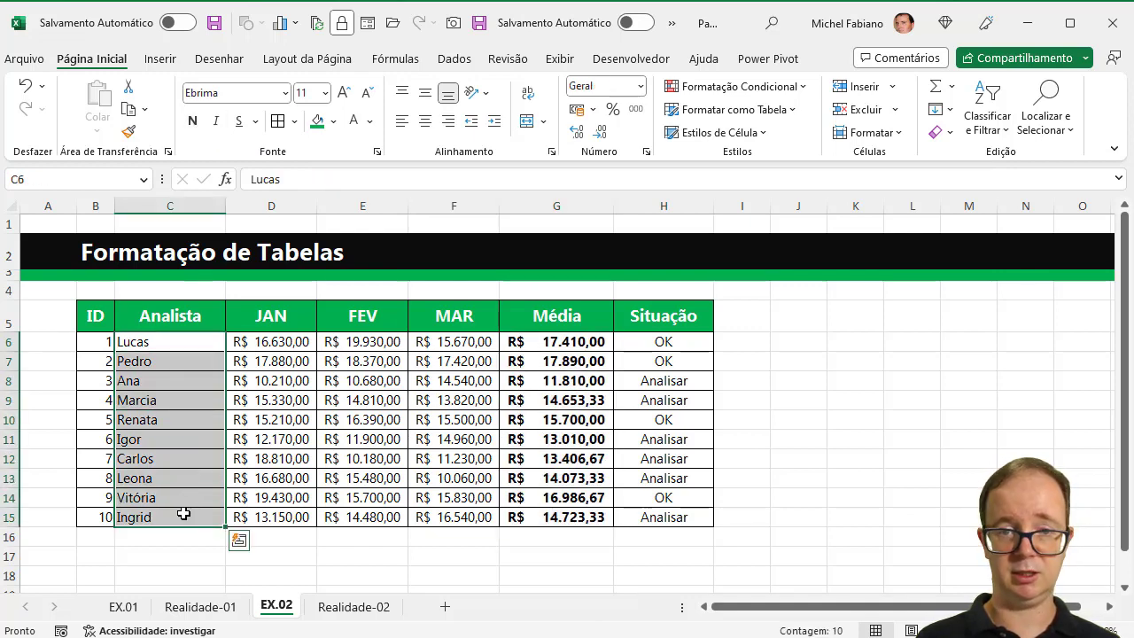
{"action": "left_click", "coordinate": [193, 122]}
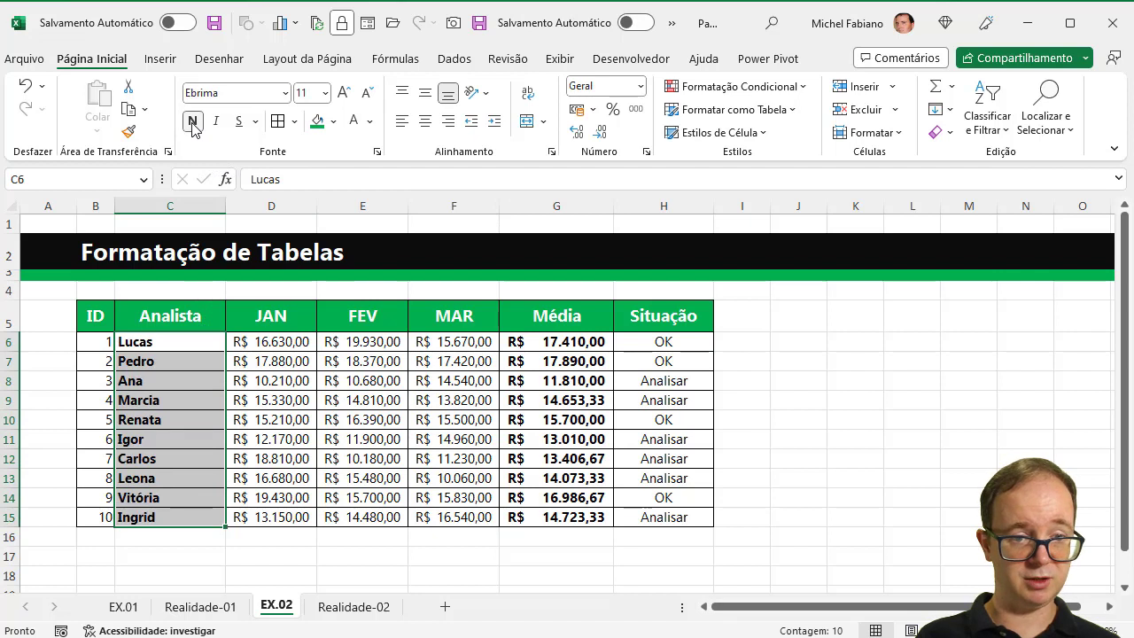
{"action": "left_click", "coordinate": [775, 356]}
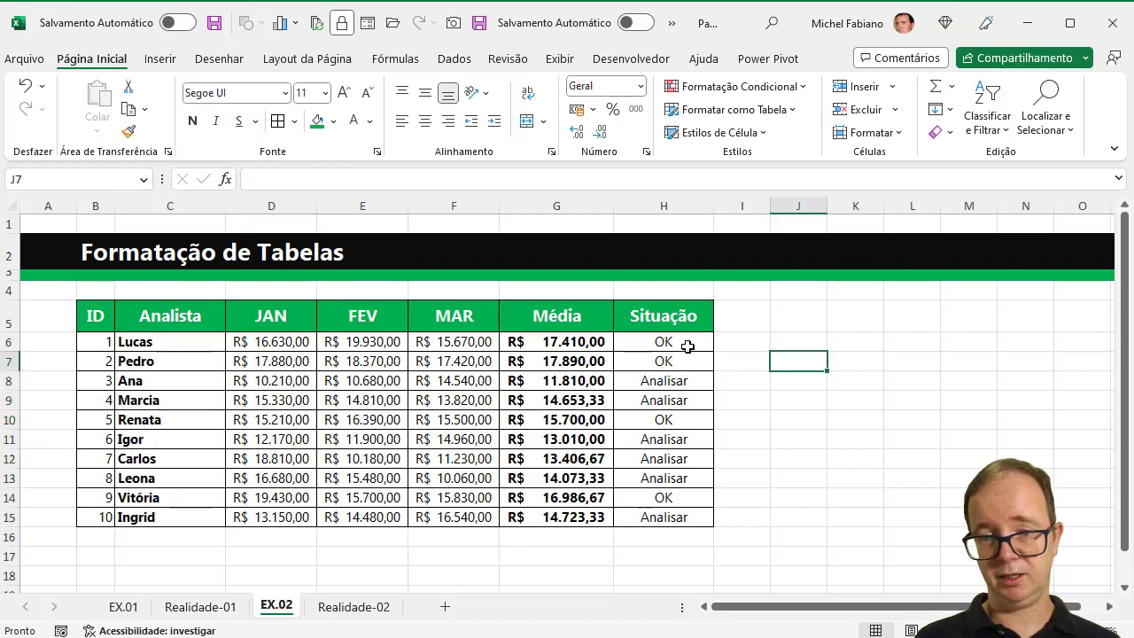
{"action": "left_click_drag", "start_coordinate": [683, 344], "coordinate": [679, 516]}
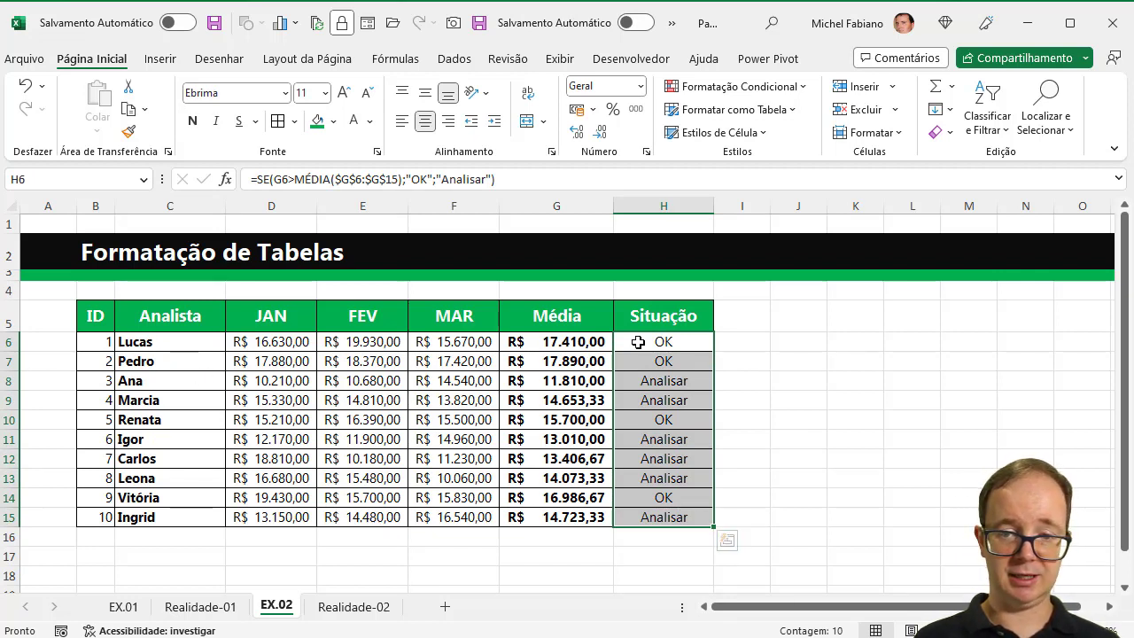
Format the Situação results H6:H15 as bold green text.
{"action": "left_click_drag", "start_coordinate": [659, 338], "coordinate": [650, 522]}
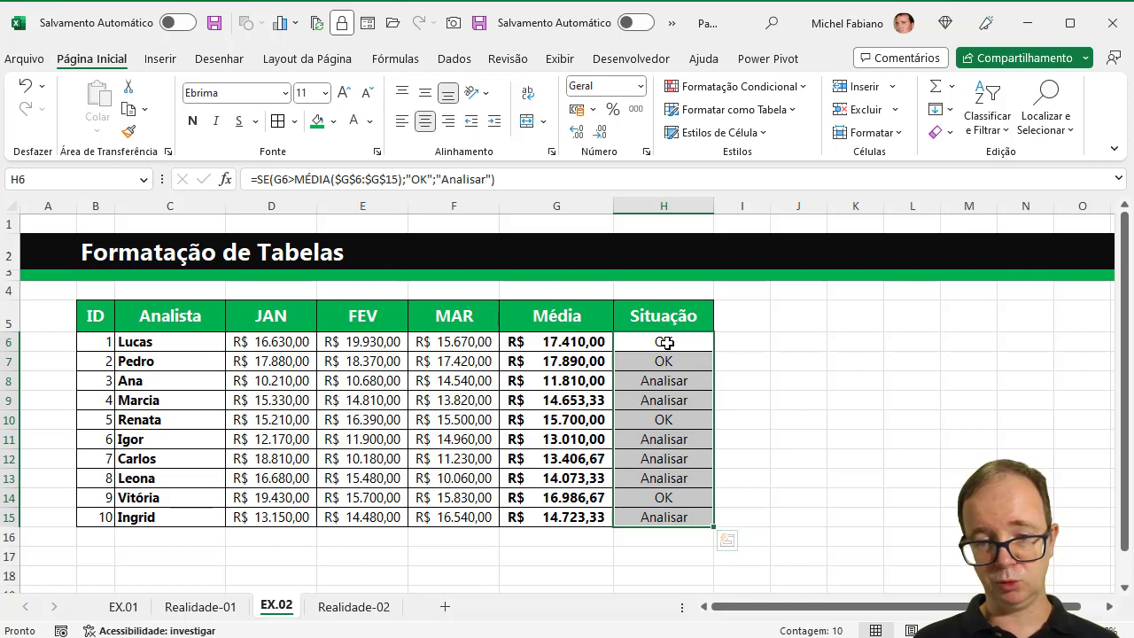
{"action": "left_click", "coordinate": [666, 341]}
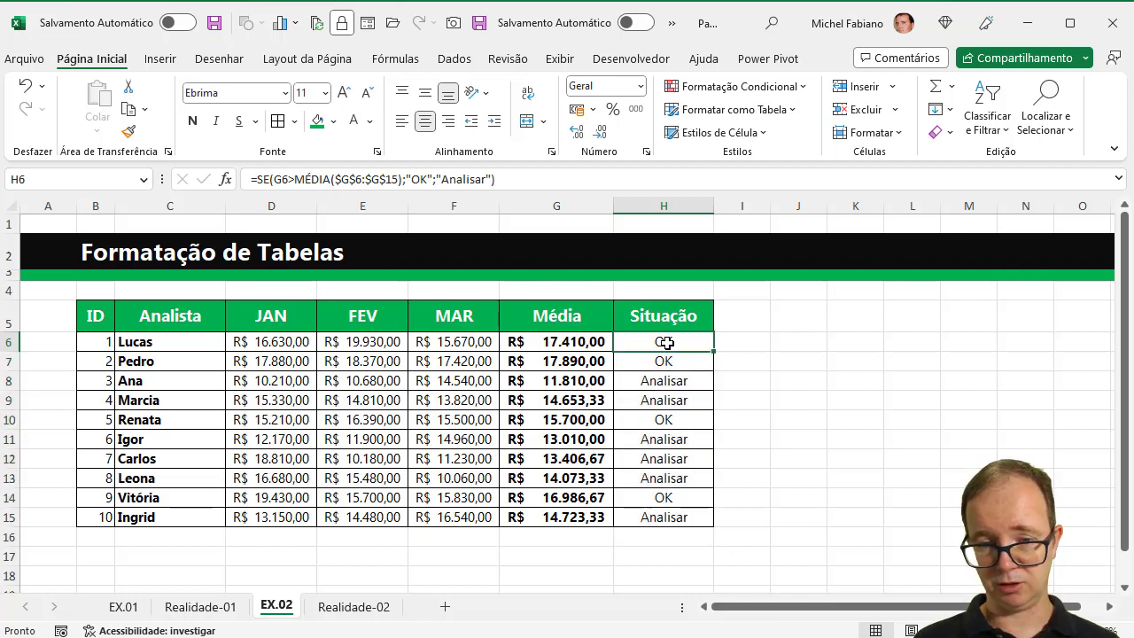
{"action": "left_click_drag", "start_coordinate": [667, 342], "coordinate": [653, 515]}
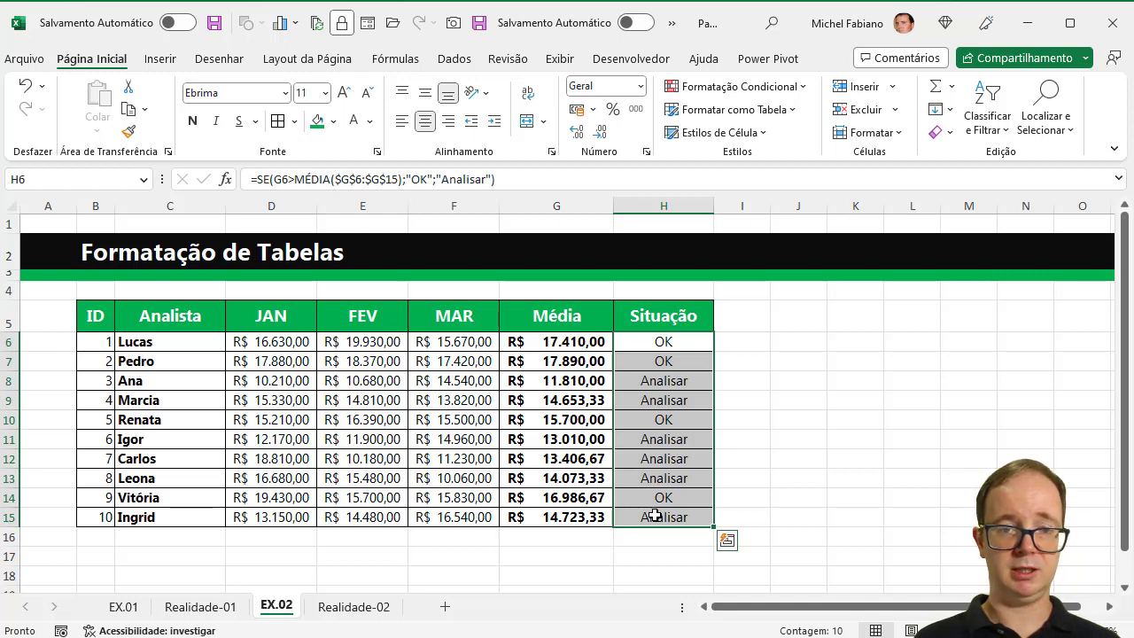
{"action": "left_click", "coordinate": [370, 122]}
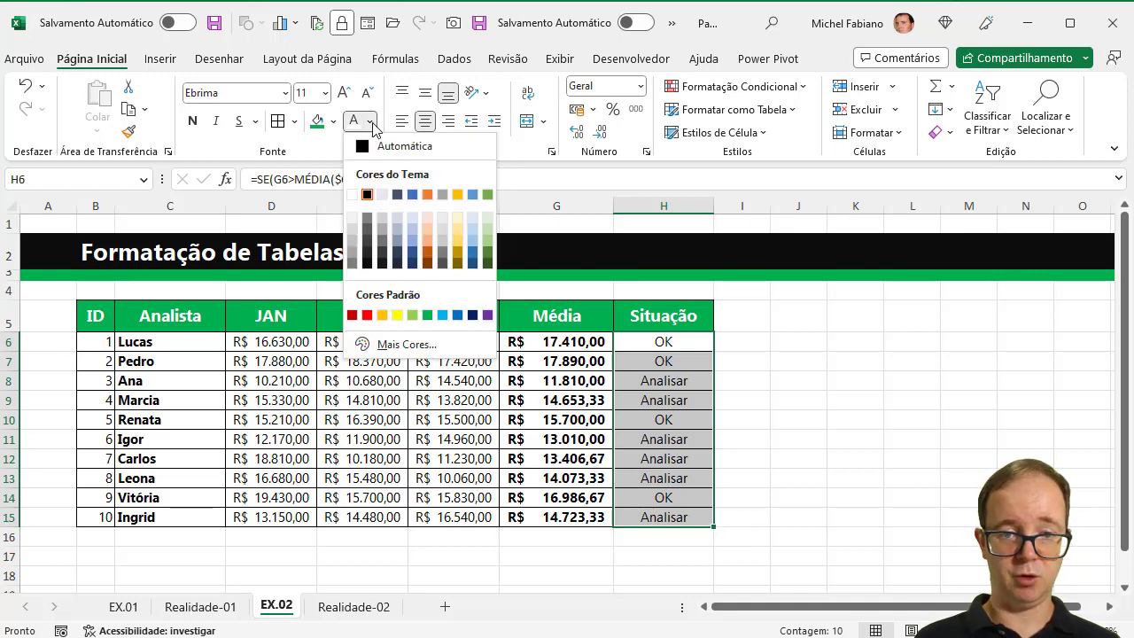
{"action": "left_click", "coordinate": [426, 317]}
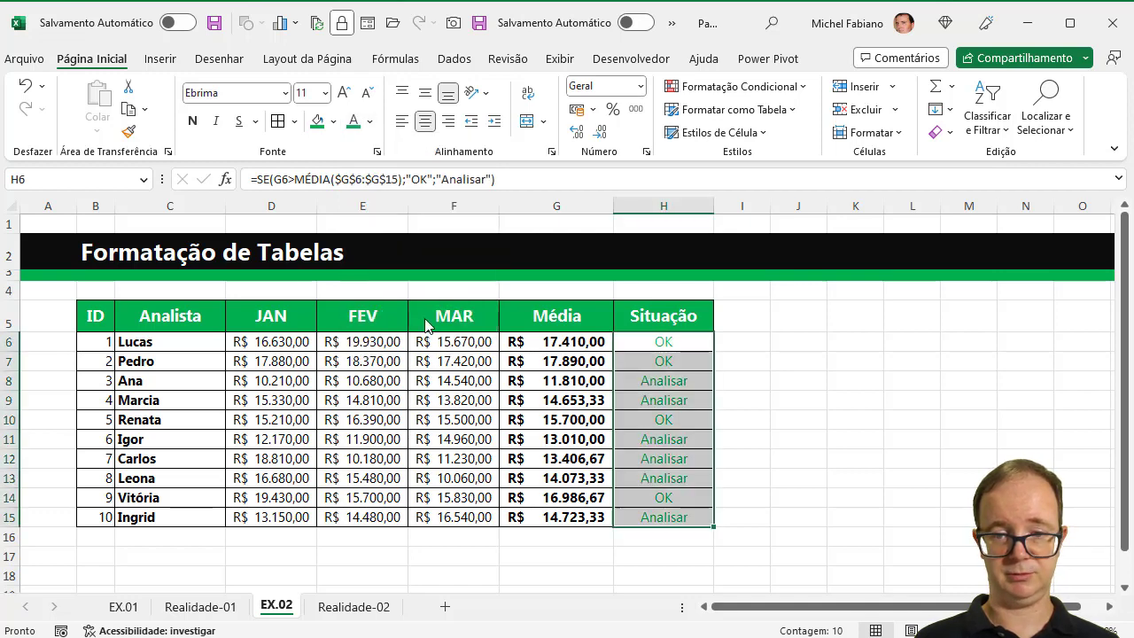
{"action": "left_click", "coordinate": [193, 122]}
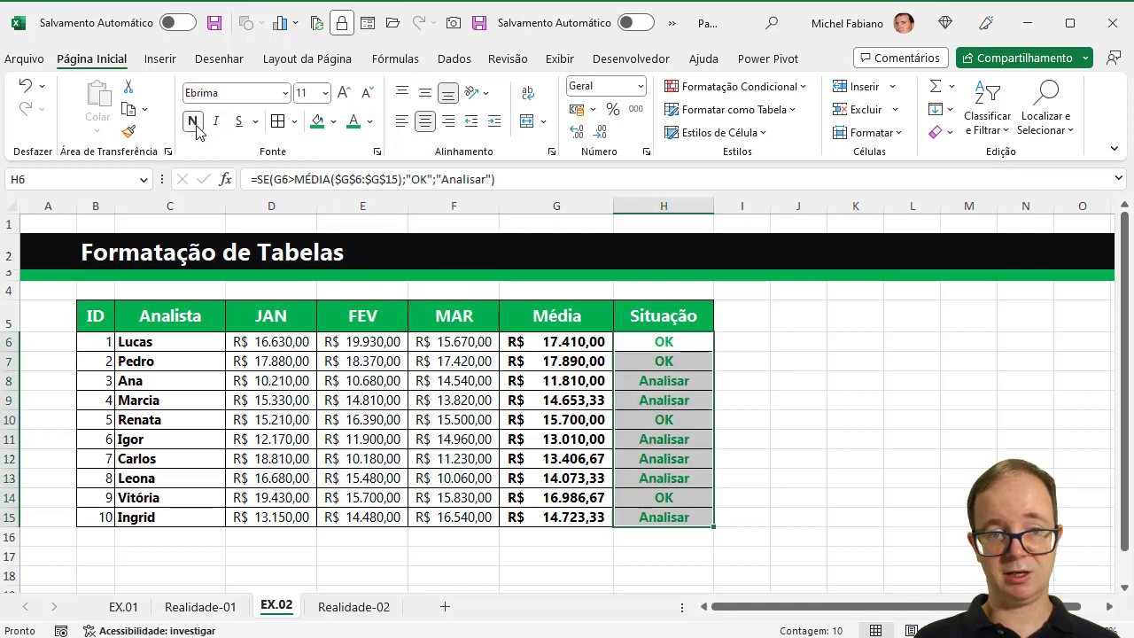
Start an Equal To 'Analisar' highlight rule, switching from Texto Vermelho to Formato Personalizado.
{"action": "left_click", "coordinate": [803, 87]}
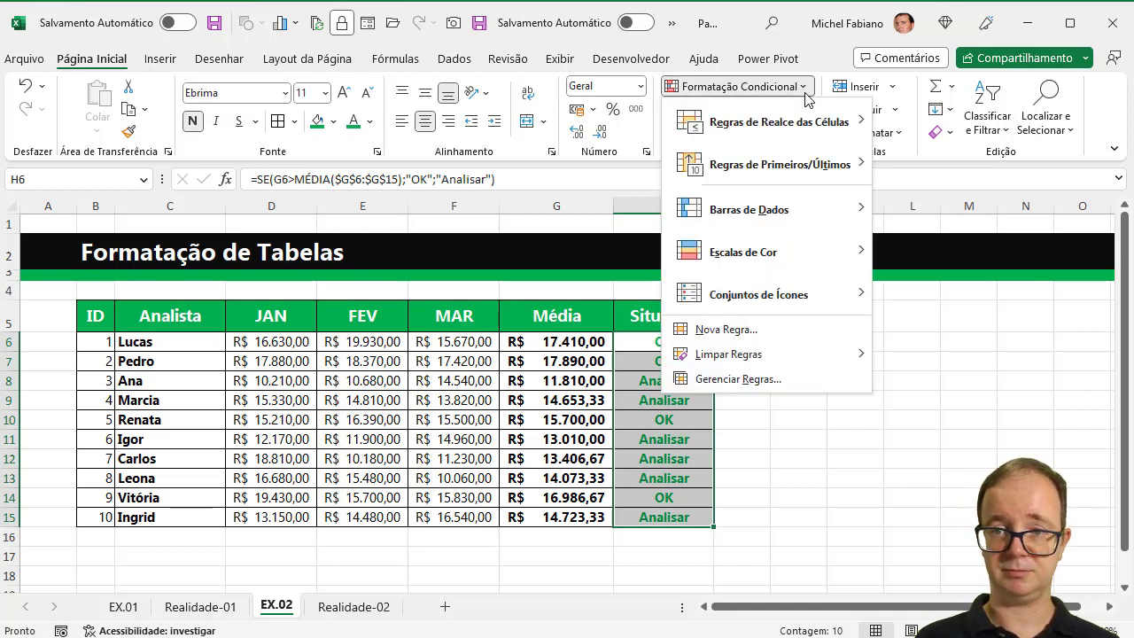
{"action": "mouse_move", "coordinate": [824, 122]}
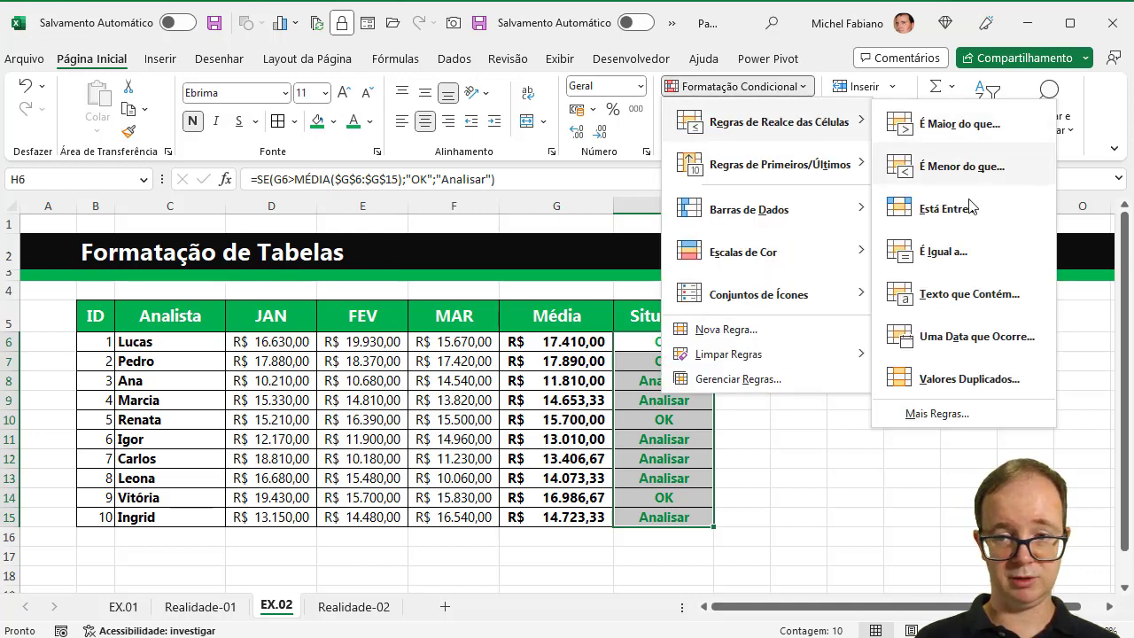
{"action": "left_click", "coordinate": [963, 249]}
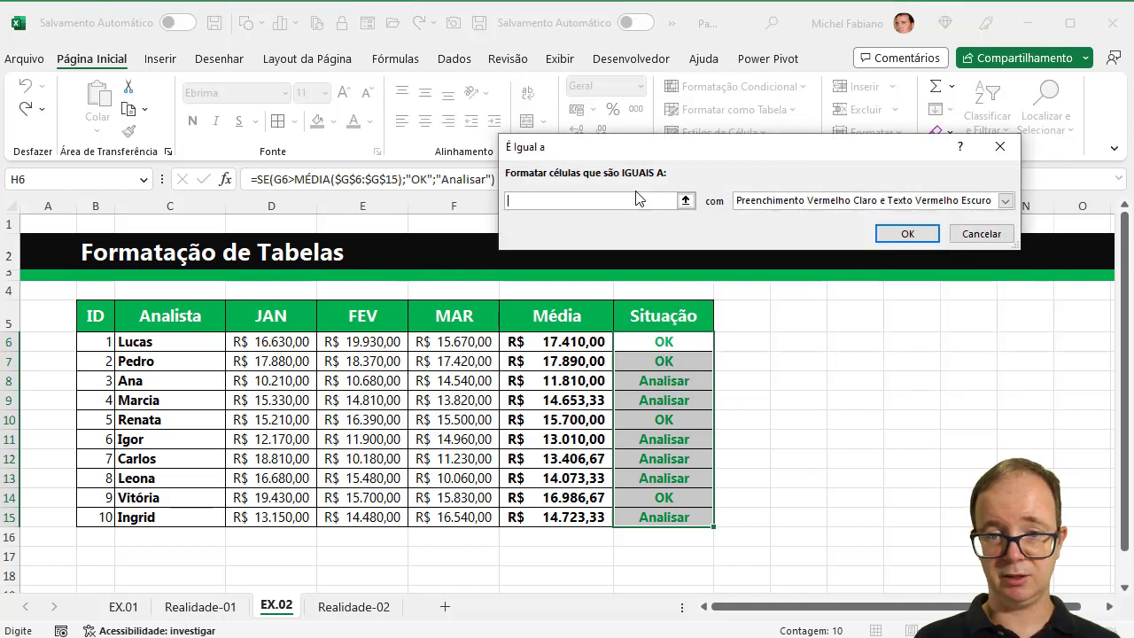
{"action": "type", "text": "Analisar"}
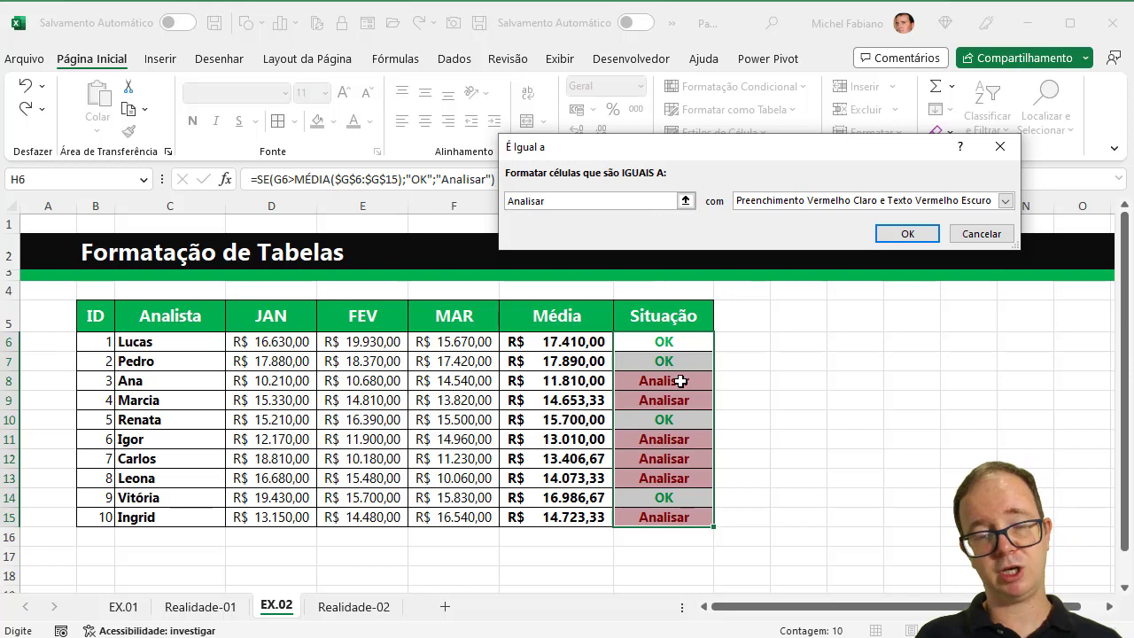
{"action": "left_click", "coordinate": [1005, 201]}
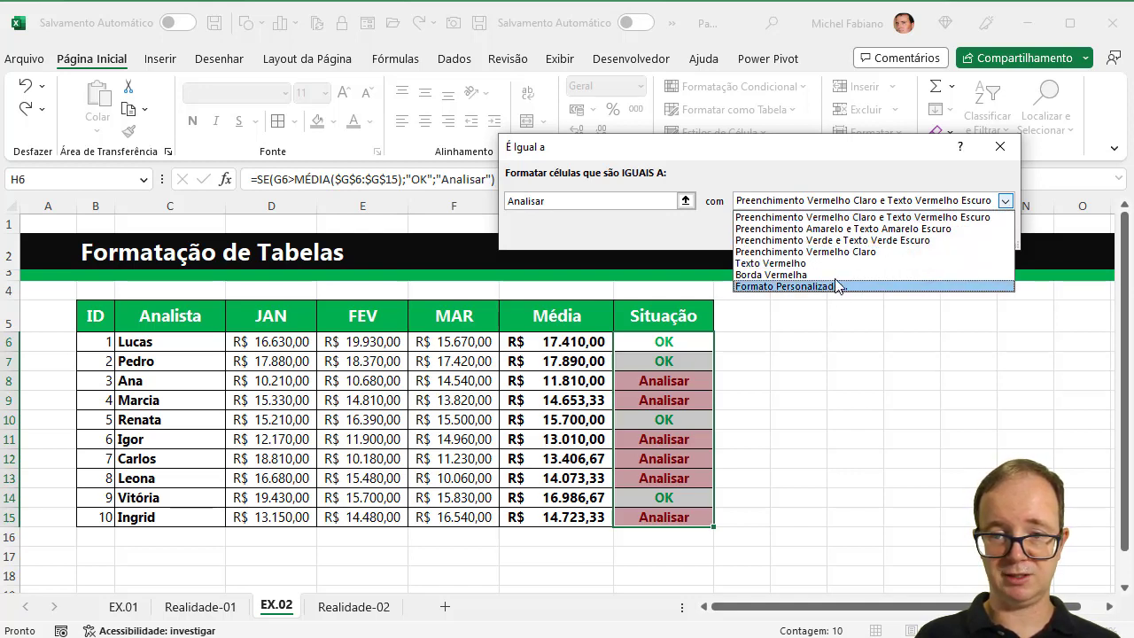
{"action": "left_click", "coordinate": [843, 271]}
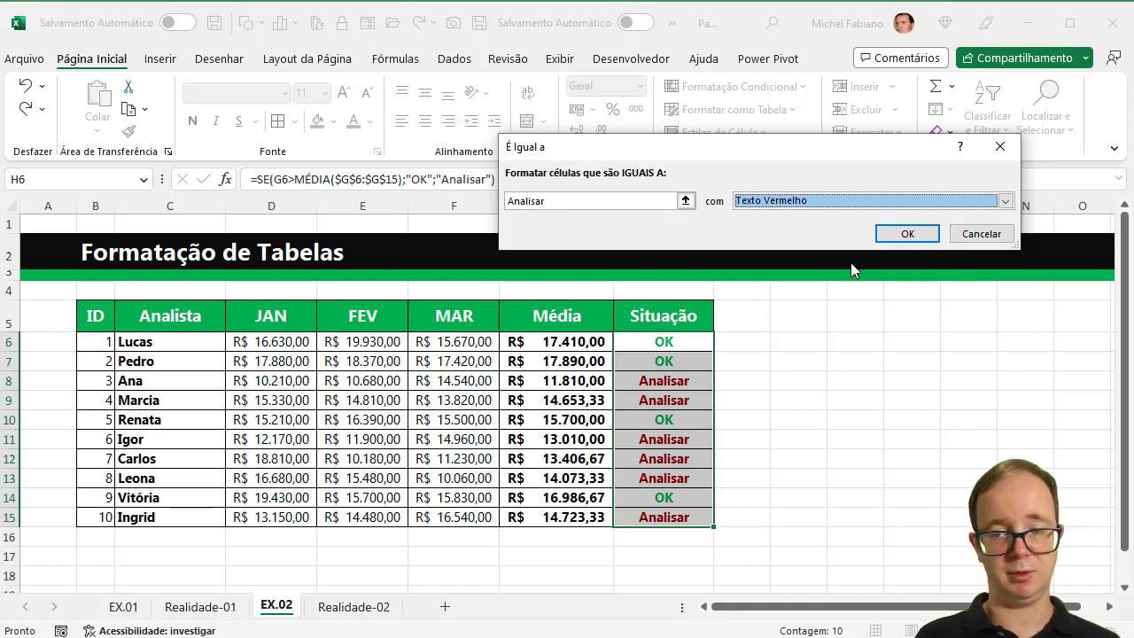
{"action": "left_click", "coordinate": [1005, 201]}
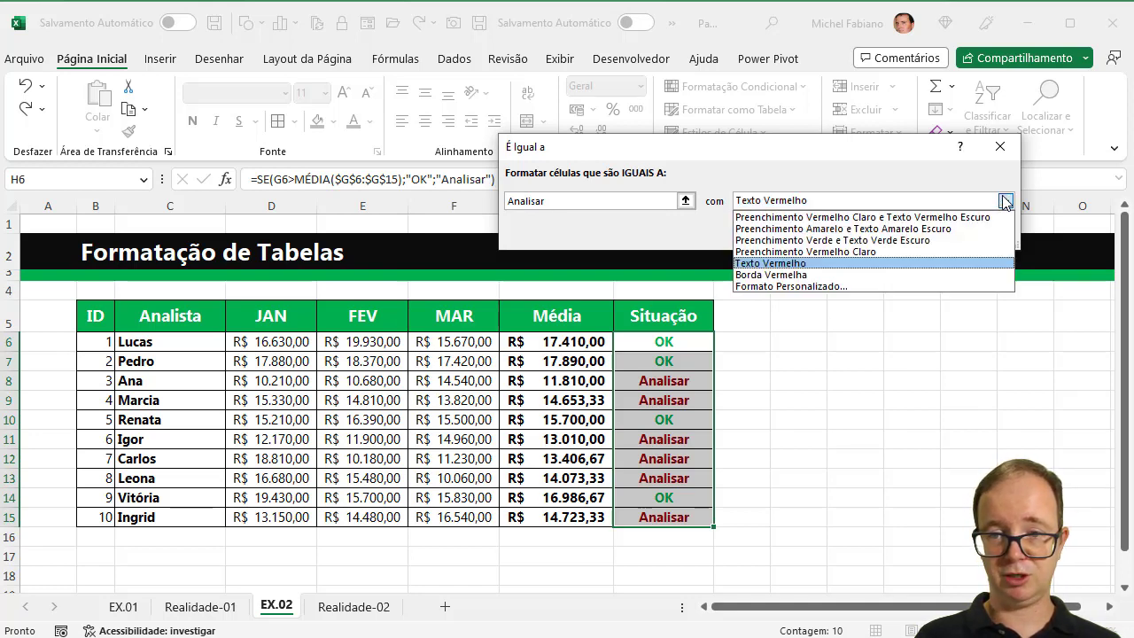
{"action": "left_click", "coordinate": [789, 286]}
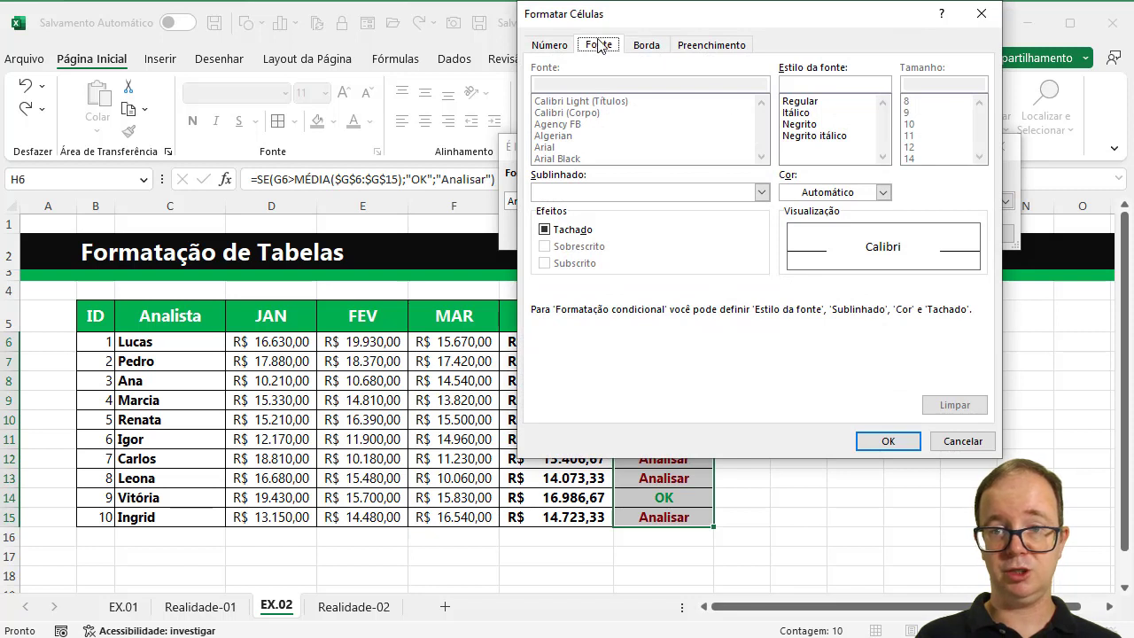
Set the custom format to bold dark red and apply the 'Analisar' rule.
{"action": "left_click", "coordinate": [798, 125]}
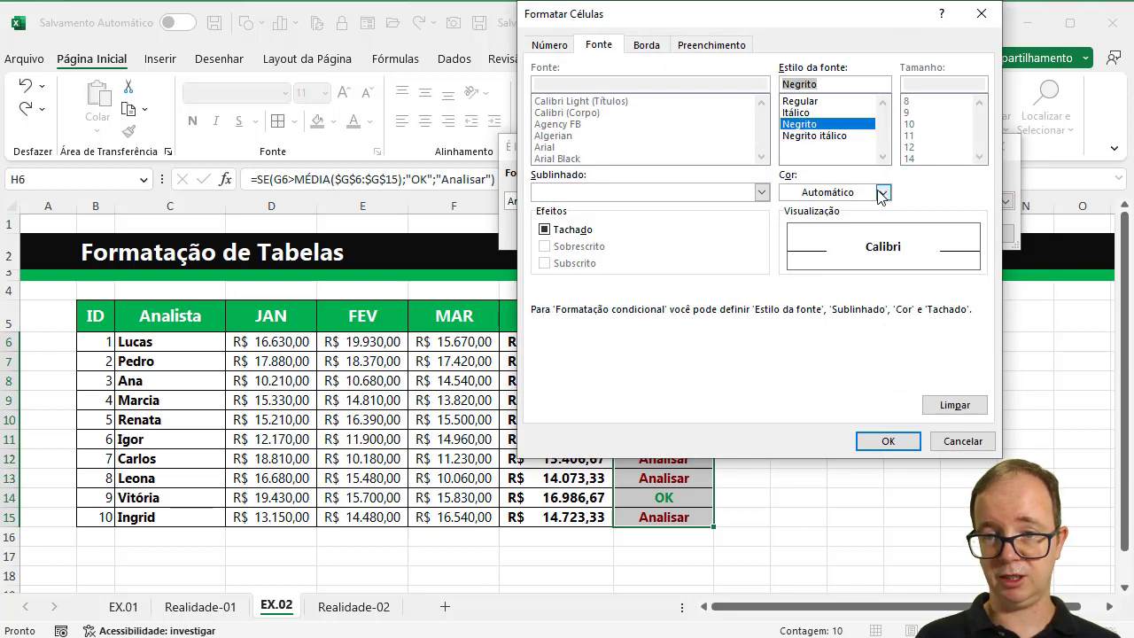
{"action": "left_click", "coordinate": [883, 192]}
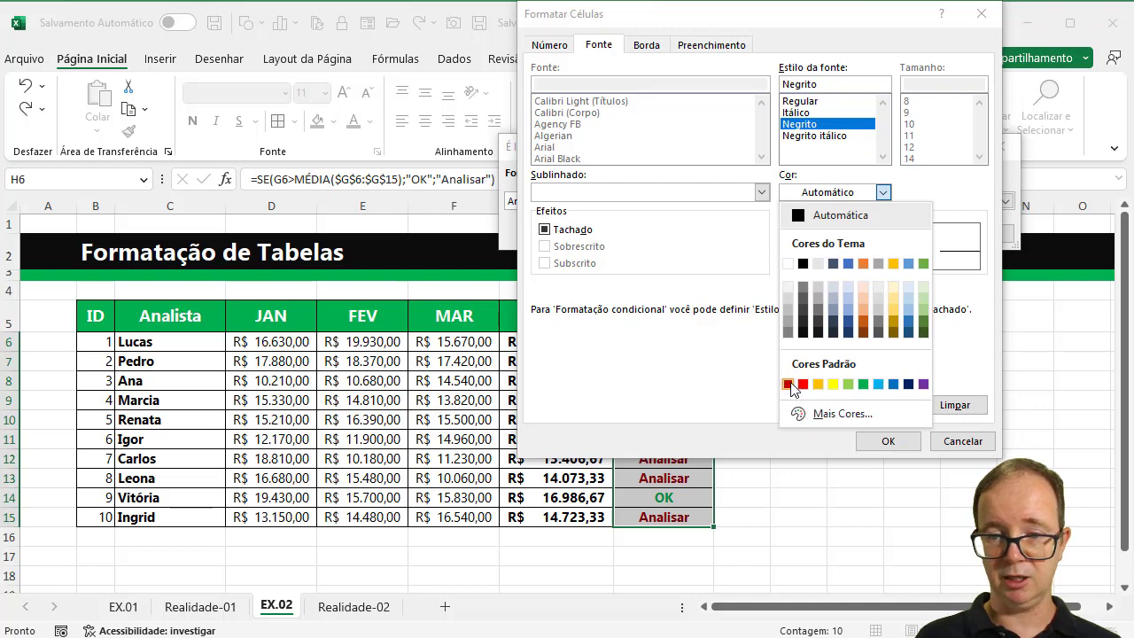
{"action": "left_click", "coordinate": [791, 384]}
{"action": "left_click", "coordinate": [905, 441]}
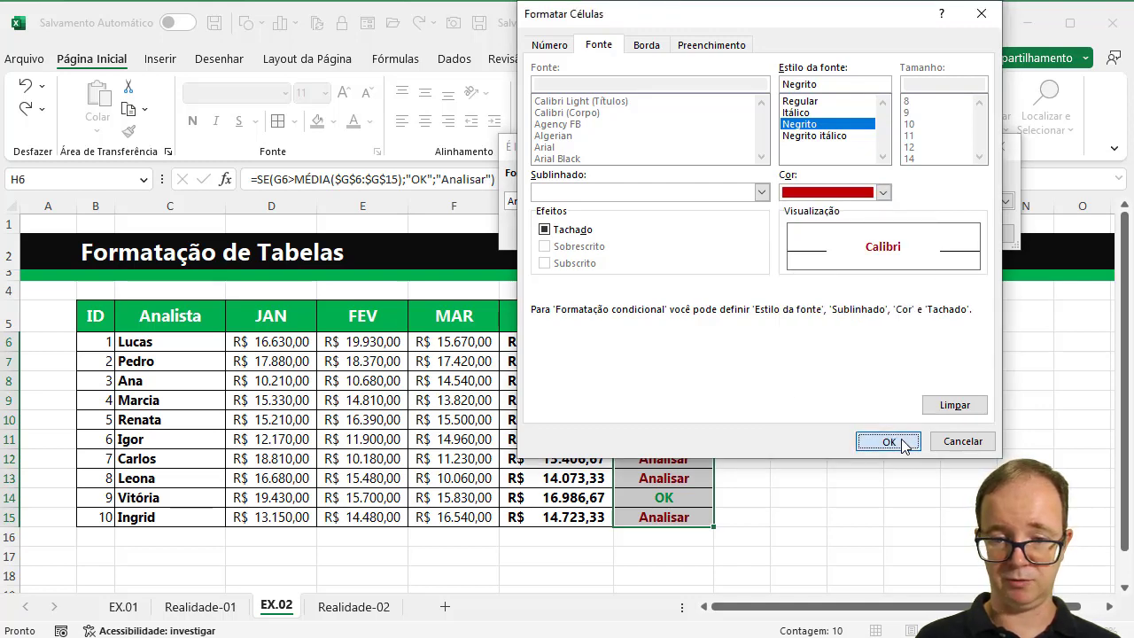
{"action": "left_click", "coordinate": [906, 235]}
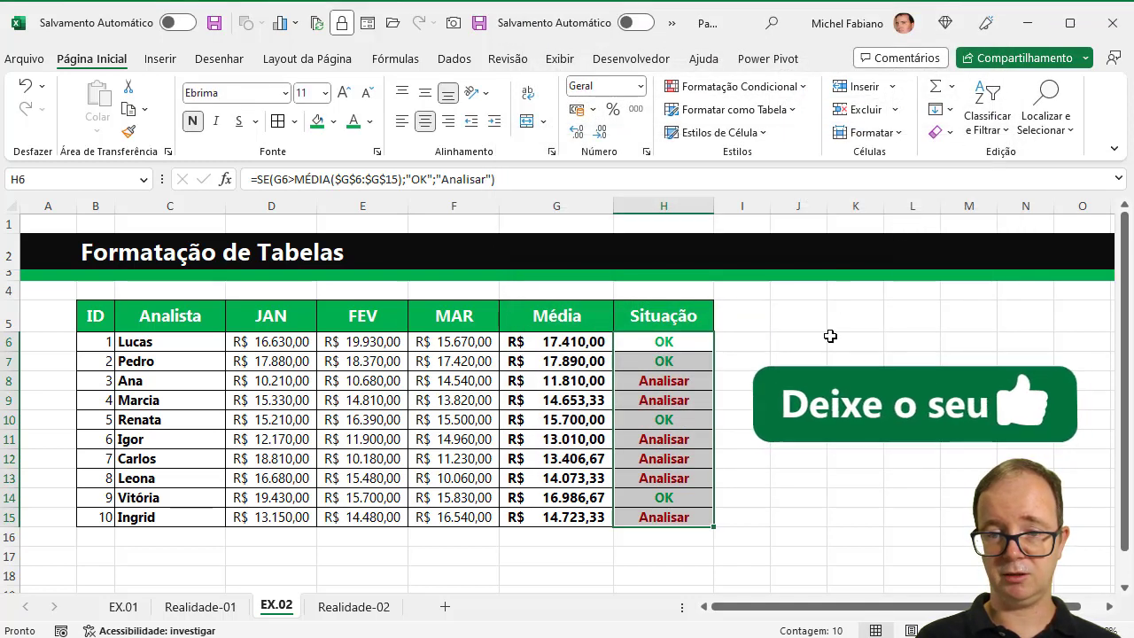
{"action": "left_click", "coordinate": [815, 355]}
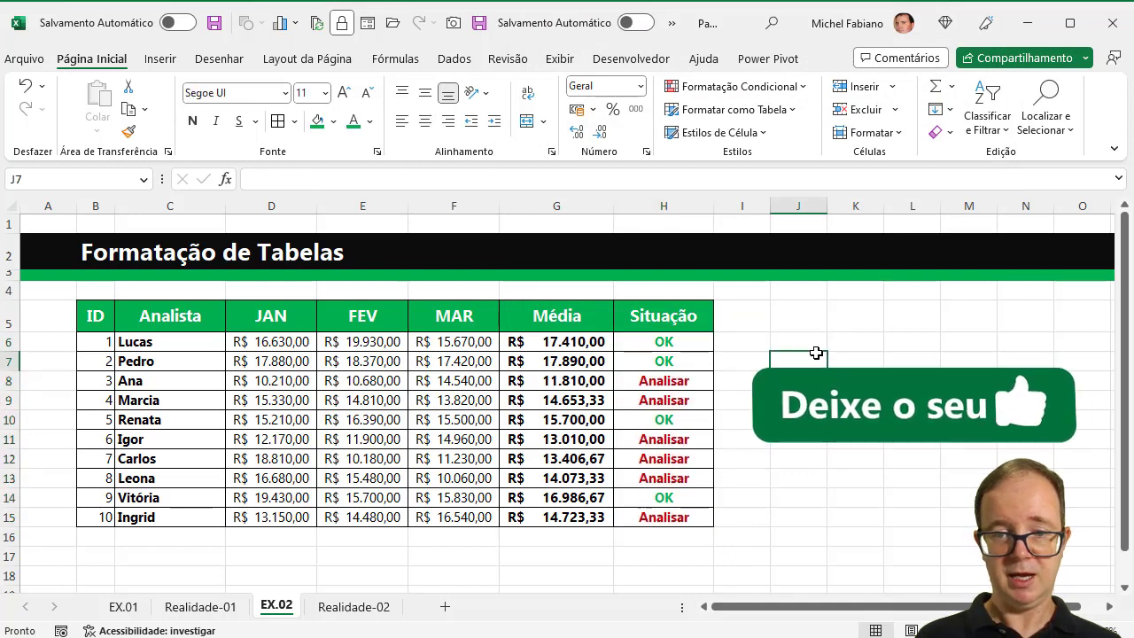
{"action": "left_click", "coordinate": [584, 382]}
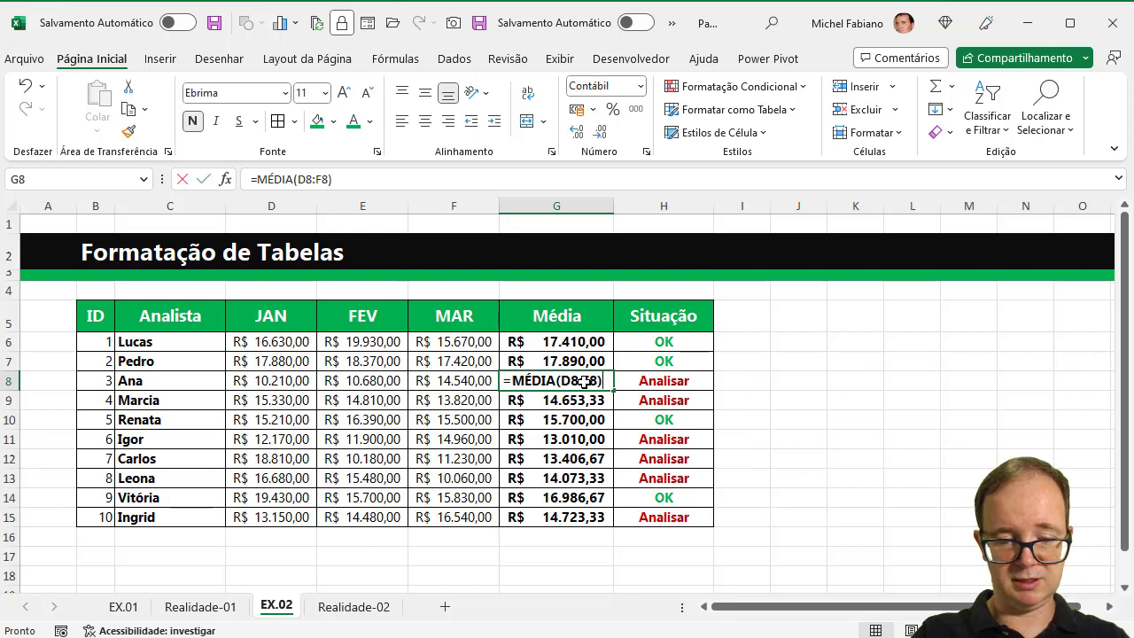
{"action": "type", "text": "18000"}
{"action": "key", "text": "Return"}
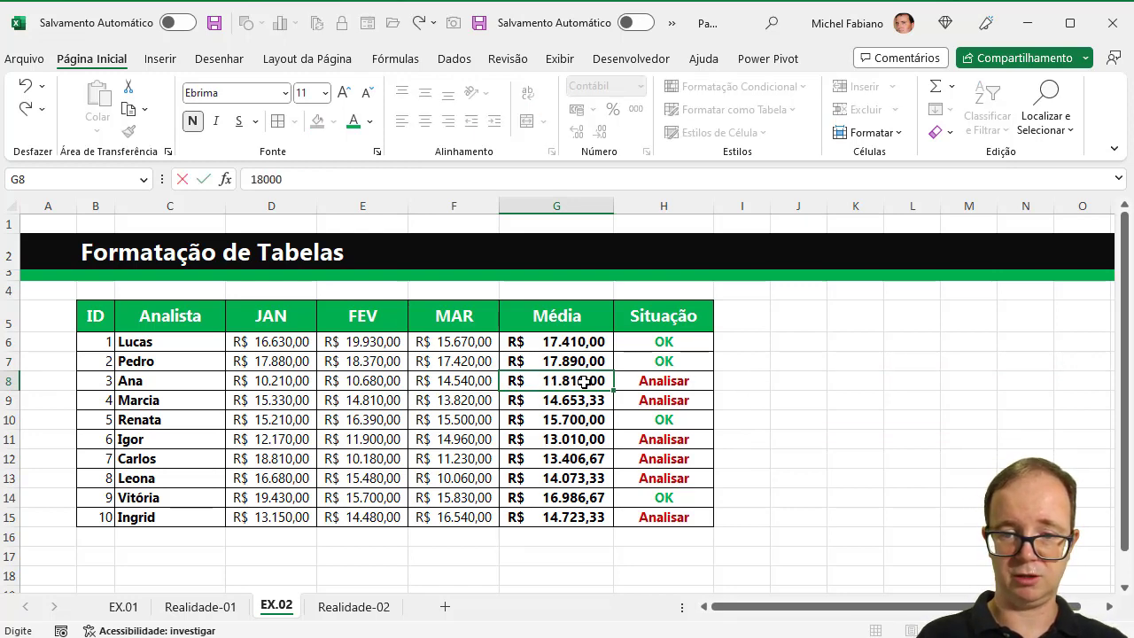
{"action": "key", "text": "Up"}
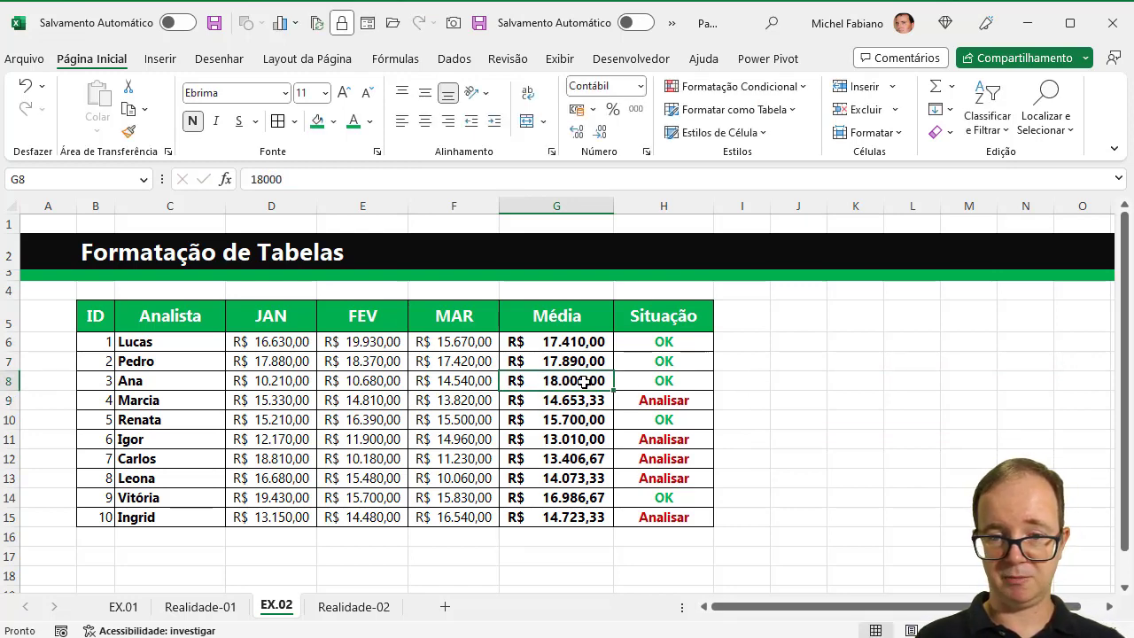
{"action": "key", "text": "Down"}
{"action": "key", "text": "Down"}
{"action": "key", "text": "Up"}
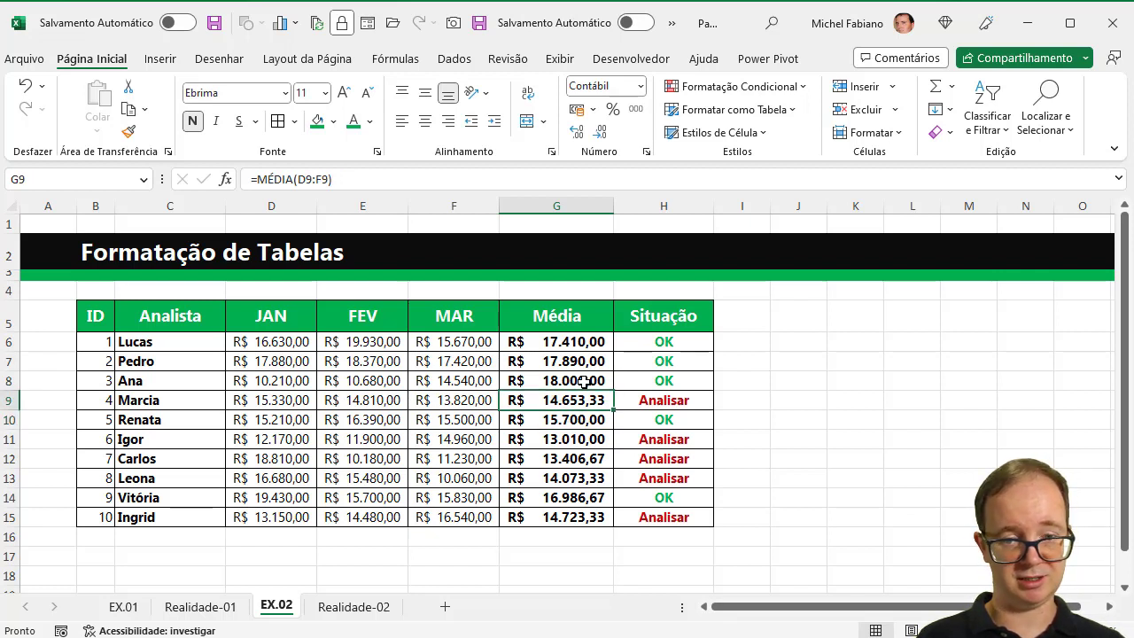
{"action": "key", "text": "Right"}
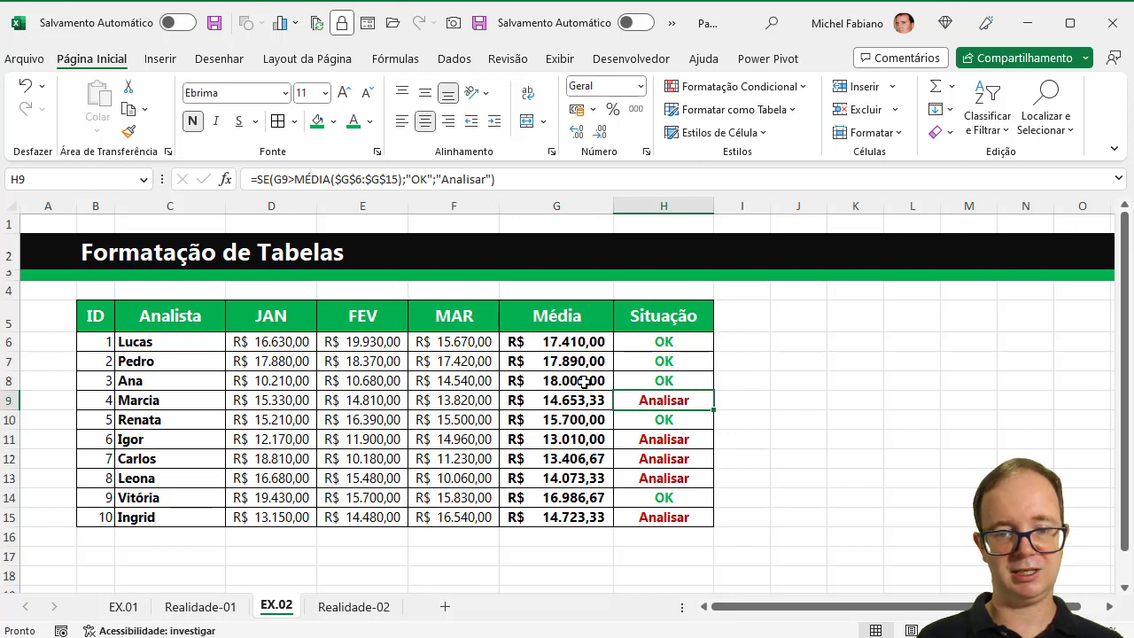
{"action": "key", "text": "Down"}
{"action": "key", "text": "Down"}
{"action": "key", "text": "Left"}
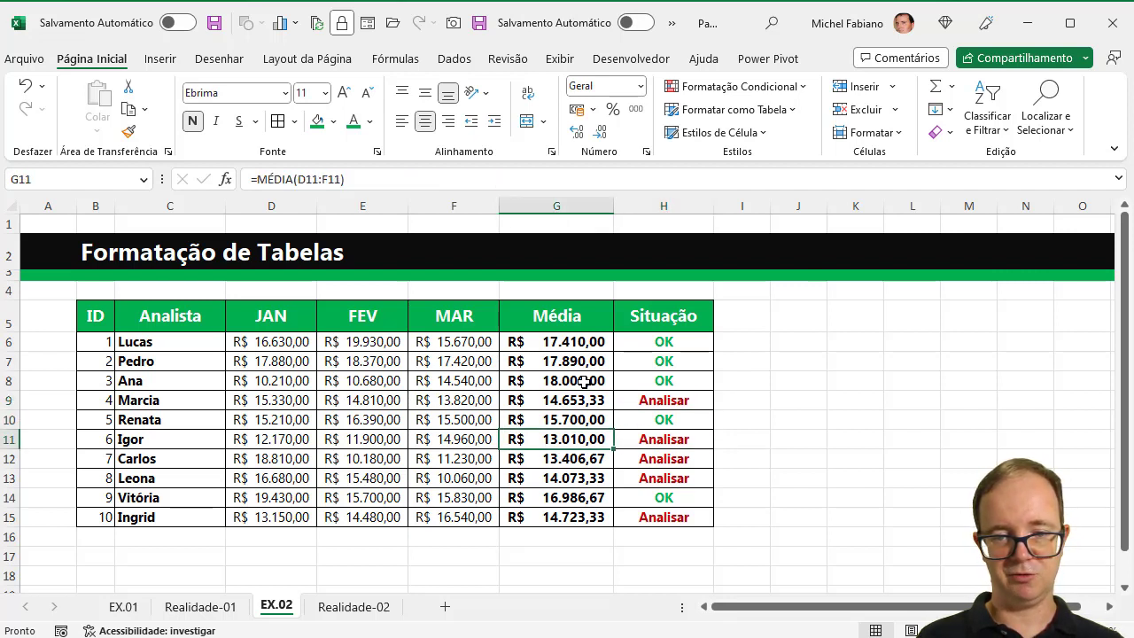
{"action": "type", "text": "18000"}
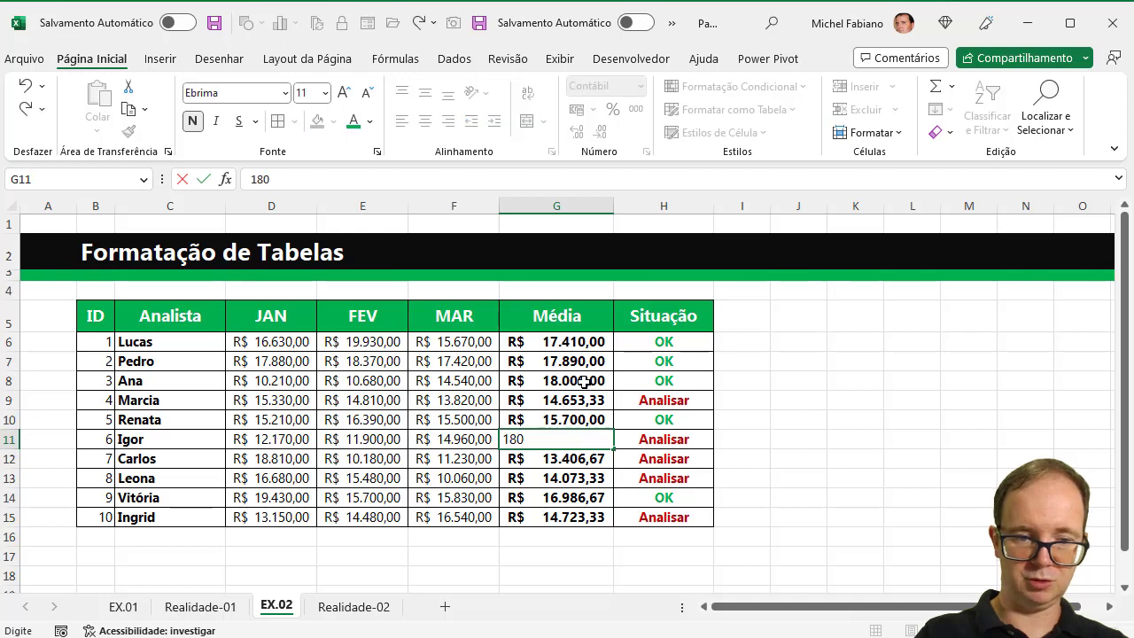
{"action": "key", "text": "Return"}
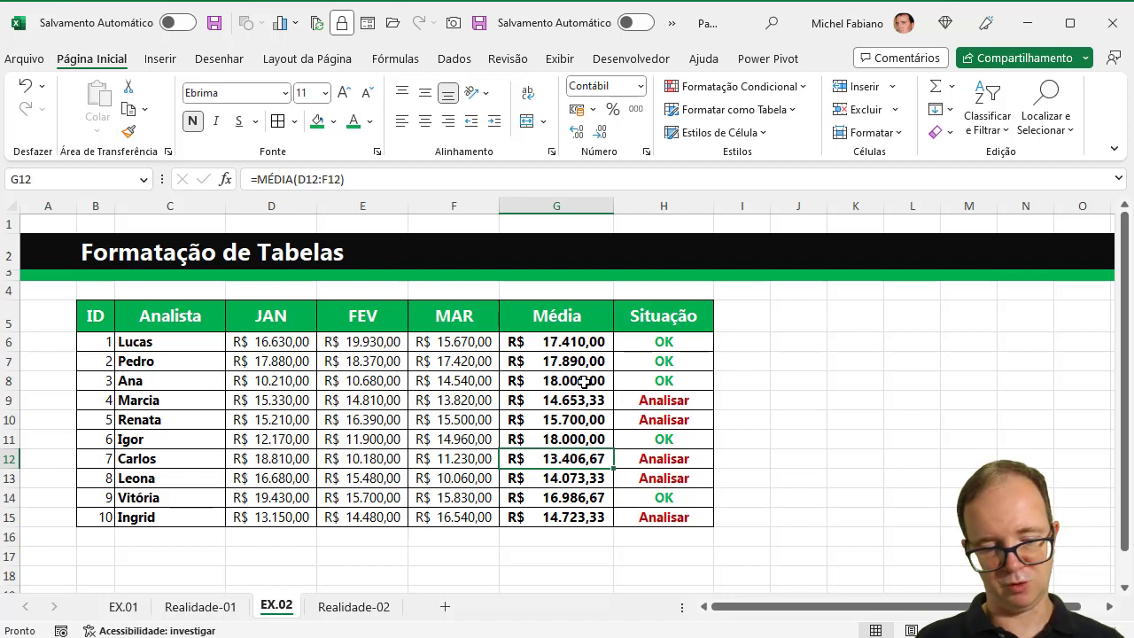
{"action": "key", "text": "ctrl+z"}
{"action": "key", "text": "ctrl+z"}
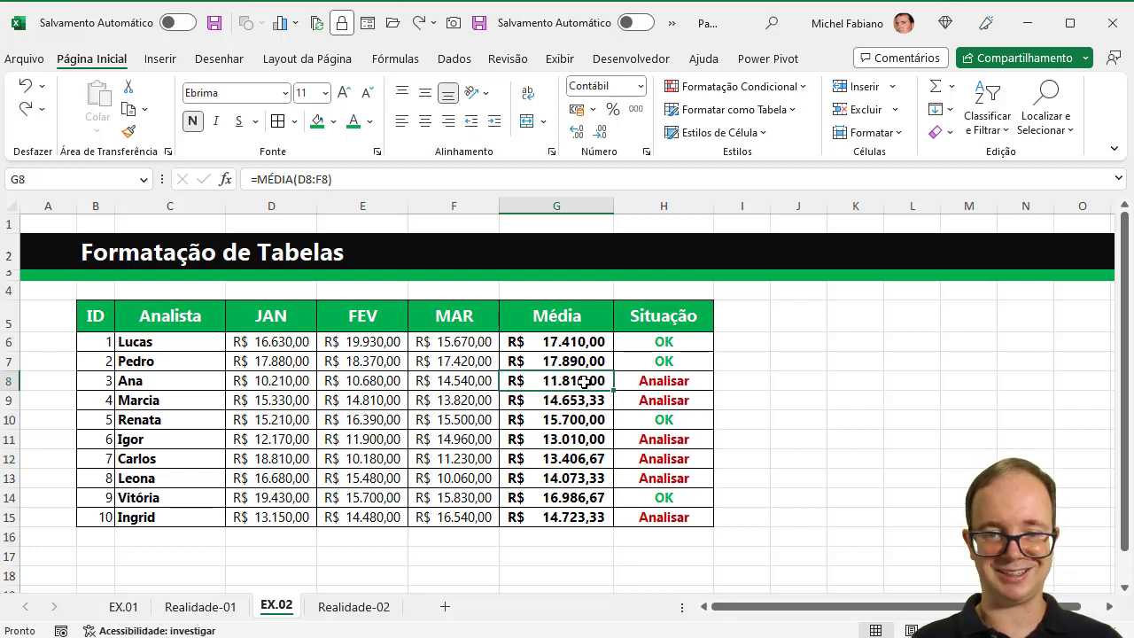
{"action": "left_click", "coordinate": [748, 389]}
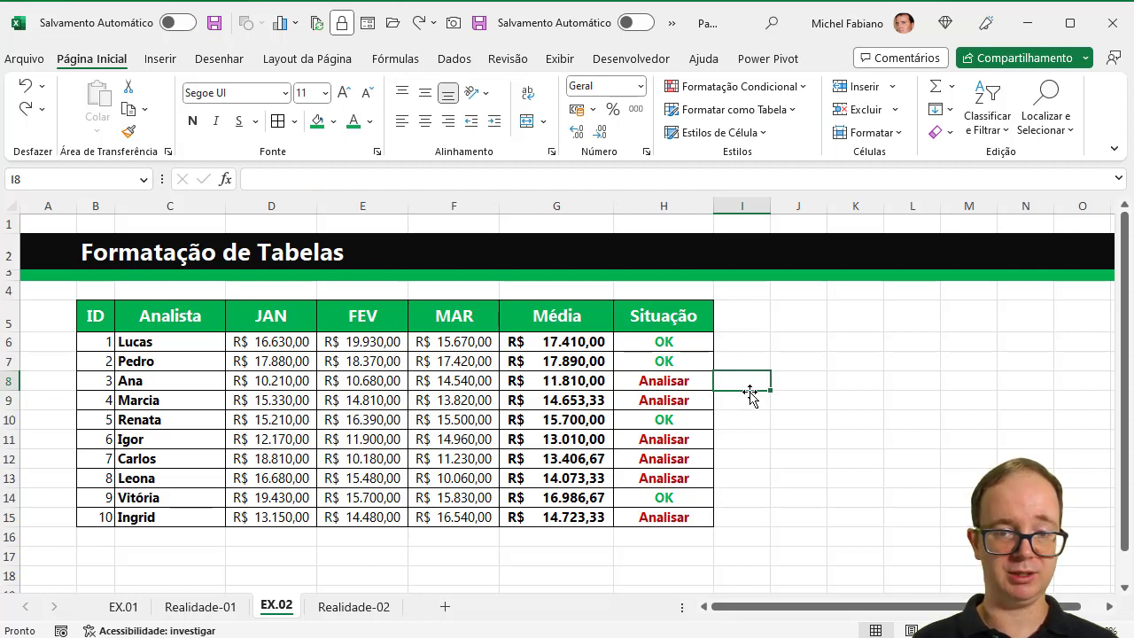
{"action": "left_click", "coordinate": [690, 343]}
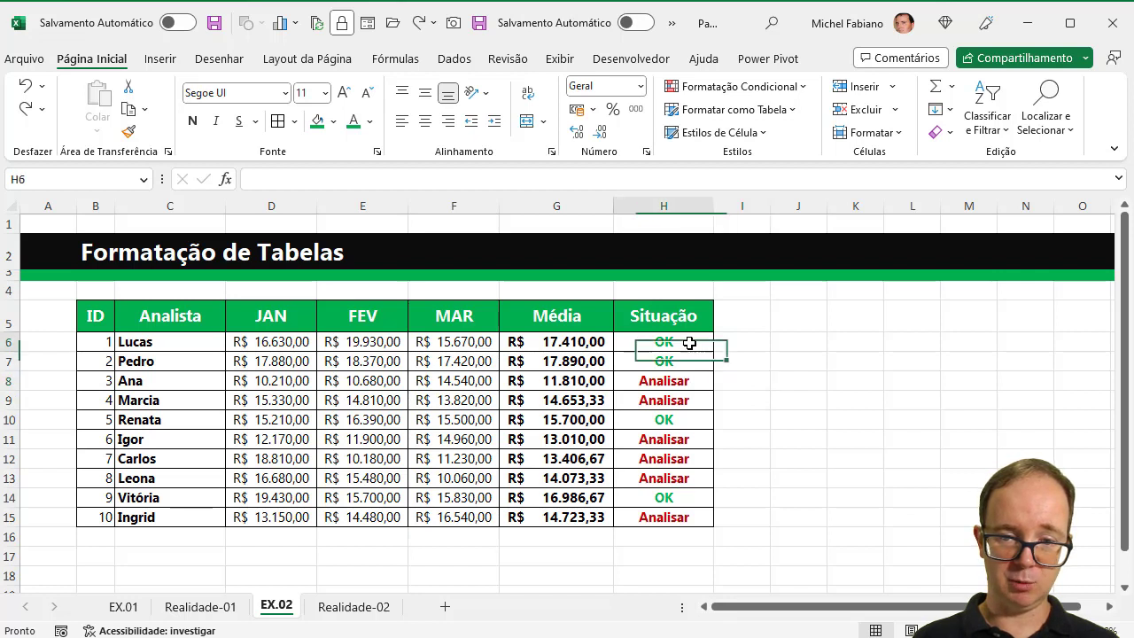
{"action": "left_click_drag", "start_coordinate": [689, 342], "coordinate": [666, 511]}
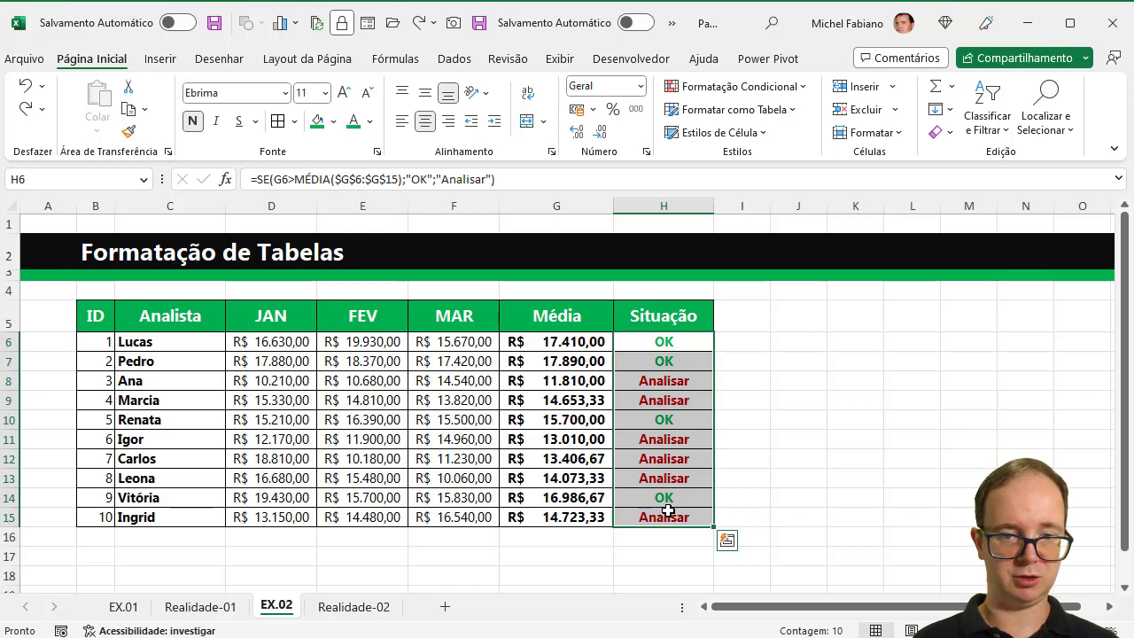
{"action": "left_click", "coordinate": [721, 315]}
Add a 'Total' header in I5 and fill =SOMA(D6:F6) down through I15.
{"action": "type", "text": "T"}
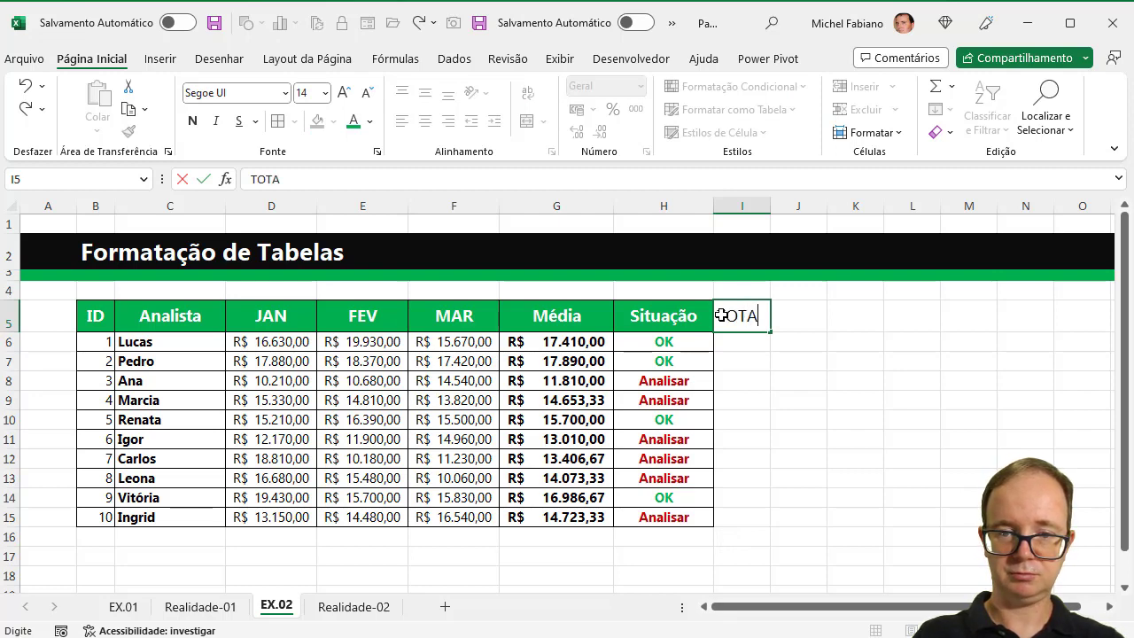
{"action": "type", "text": "otal"}
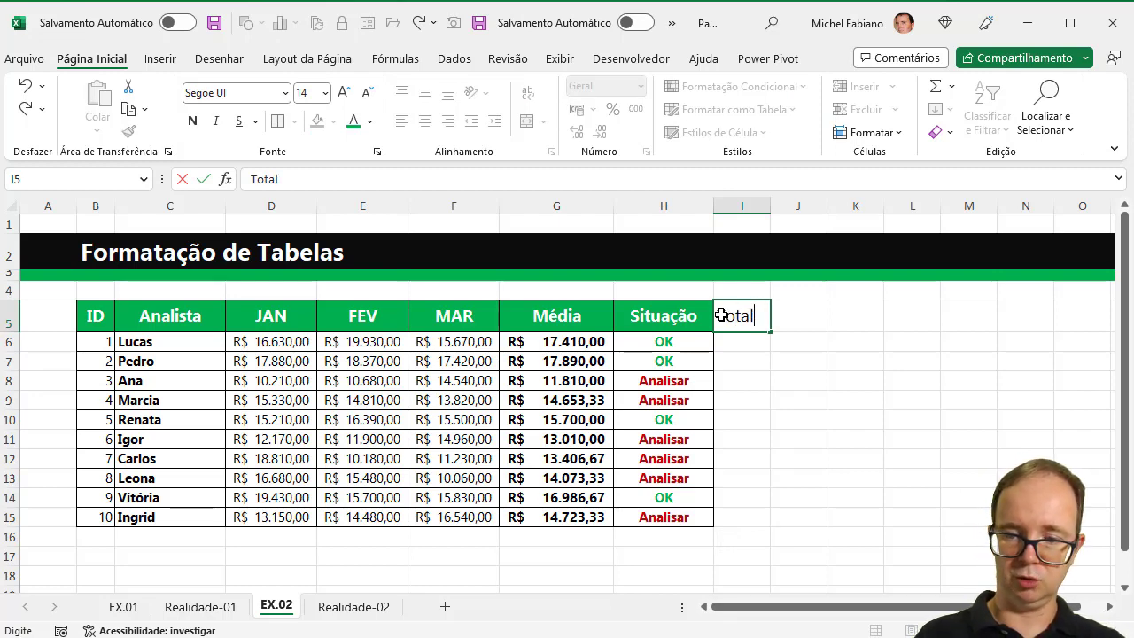
{"action": "key", "text": "Return"}
{"action": "type", "text": "=soma"}
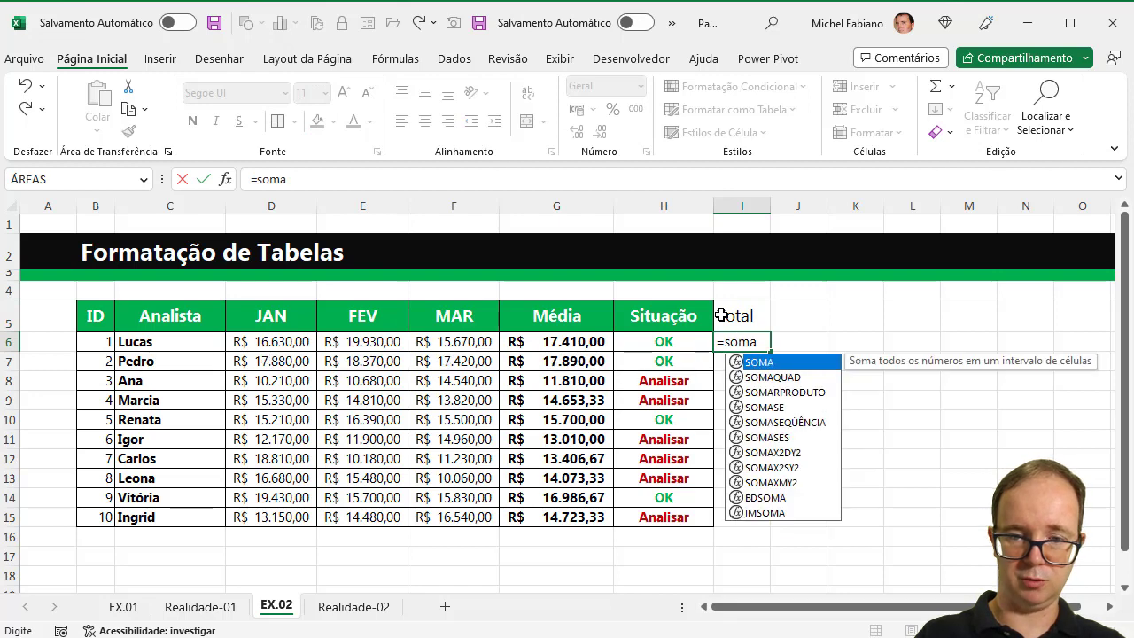
{"action": "type", "text": "("}
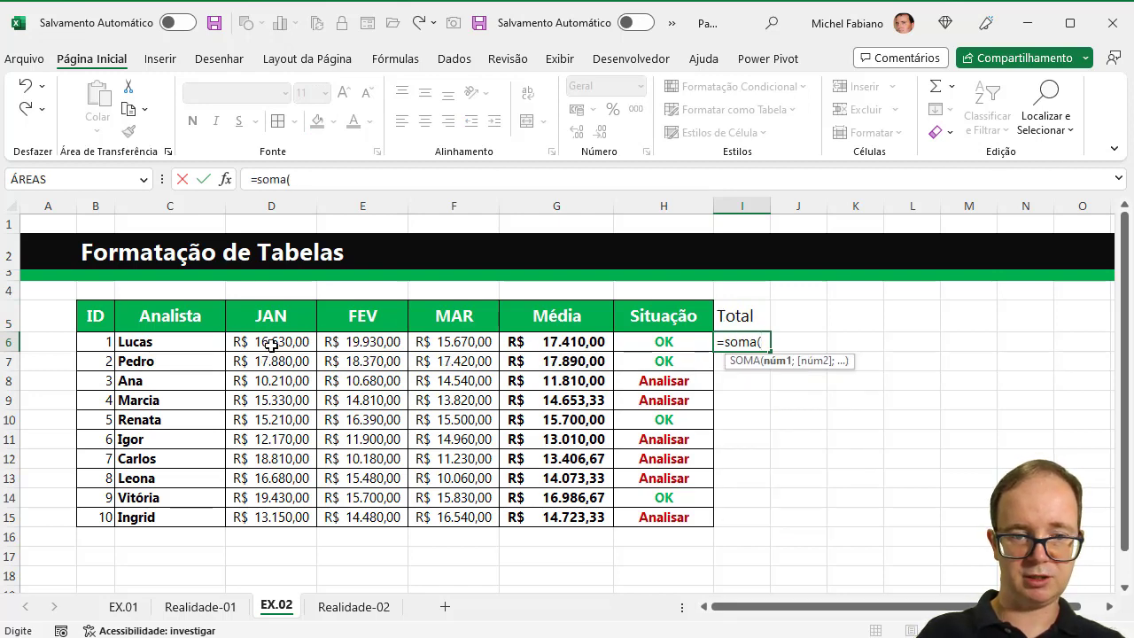
{"action": "left_click_drag", "start_coordinate": [263, 342], "coordinate": [434, 345]}
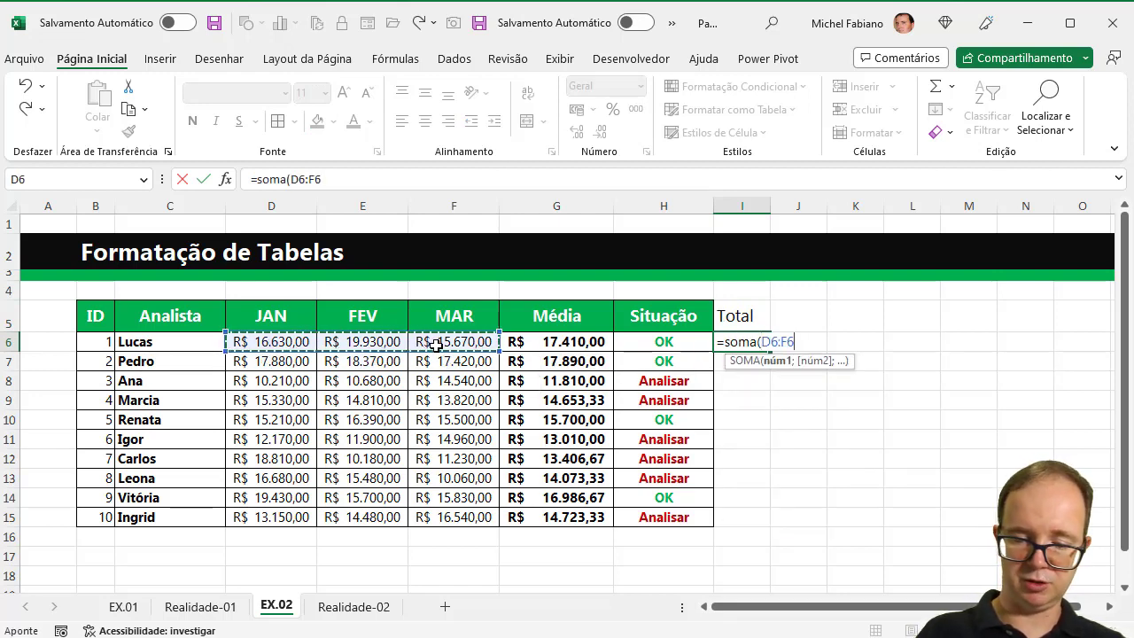
{"action": "key", "text": "Return"}
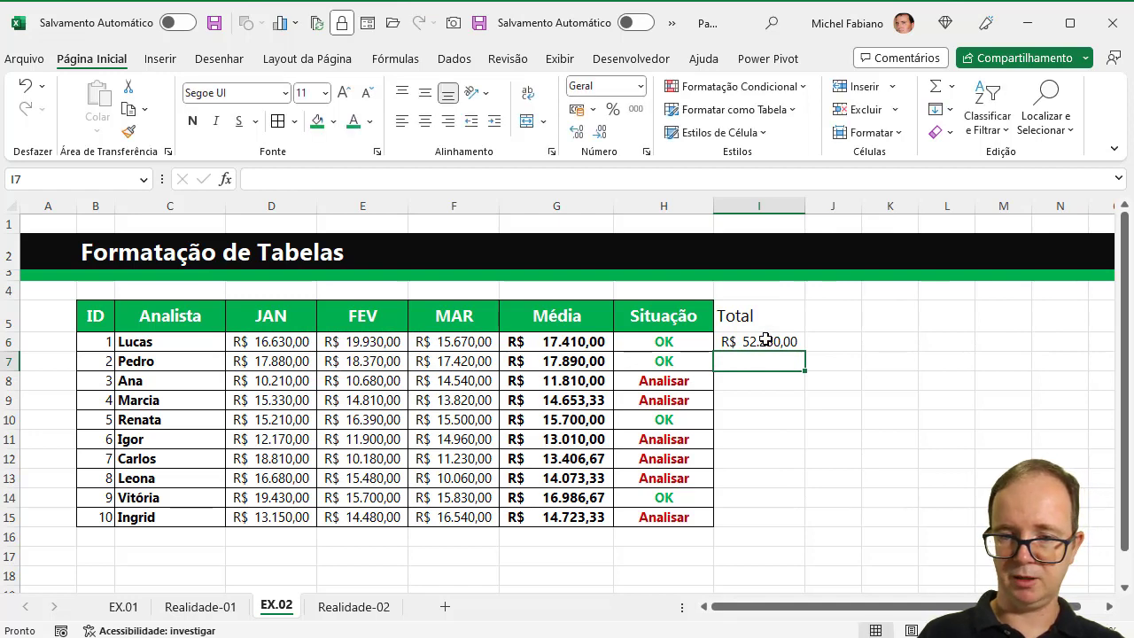
{"action": "left_click", "coordinate": [765, 341]}
{"action": "left_click_drag", "start_coordinate": [807, 353], "coordinate": [802, 519]}
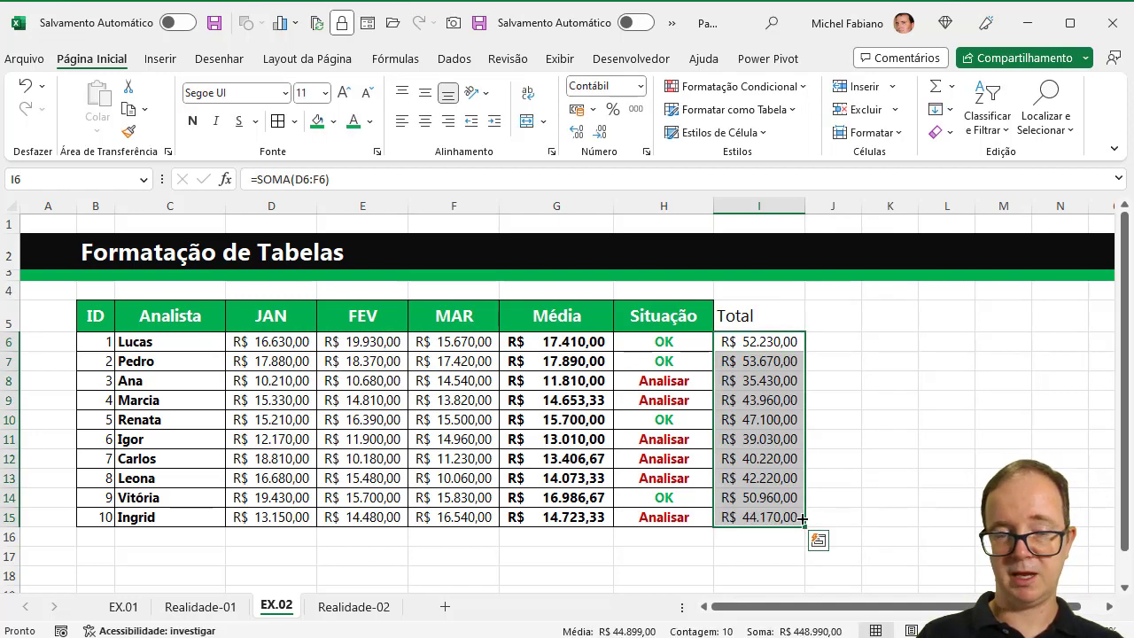
{"action": "left_click", "coordinate": [807, 94]}
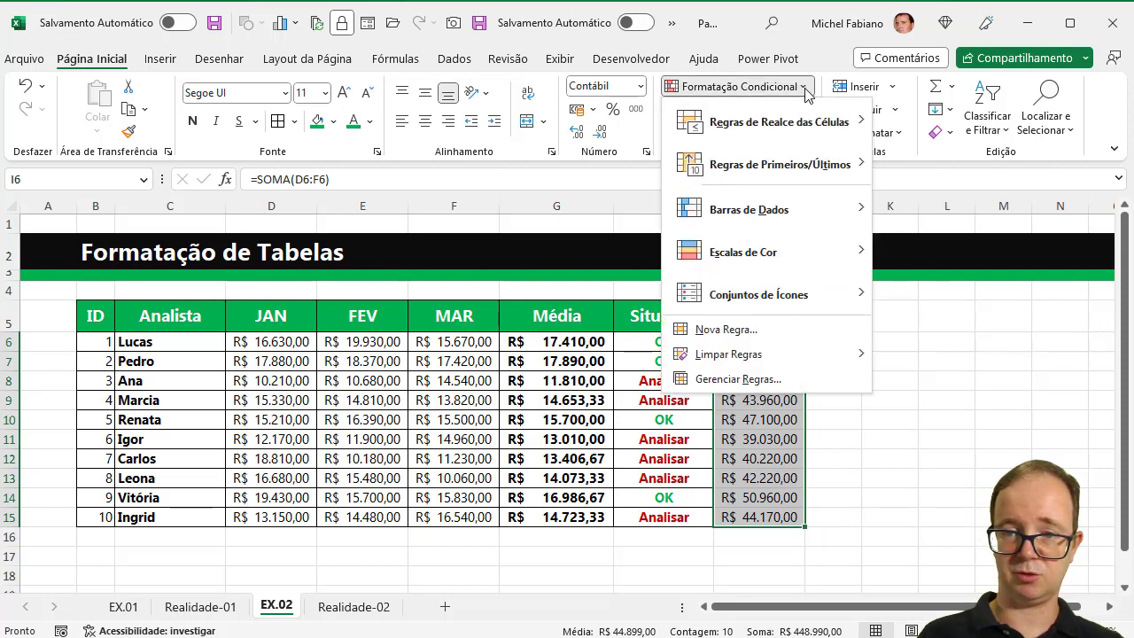
{"action": "mouse_move", "coordinate": [823, 220]}
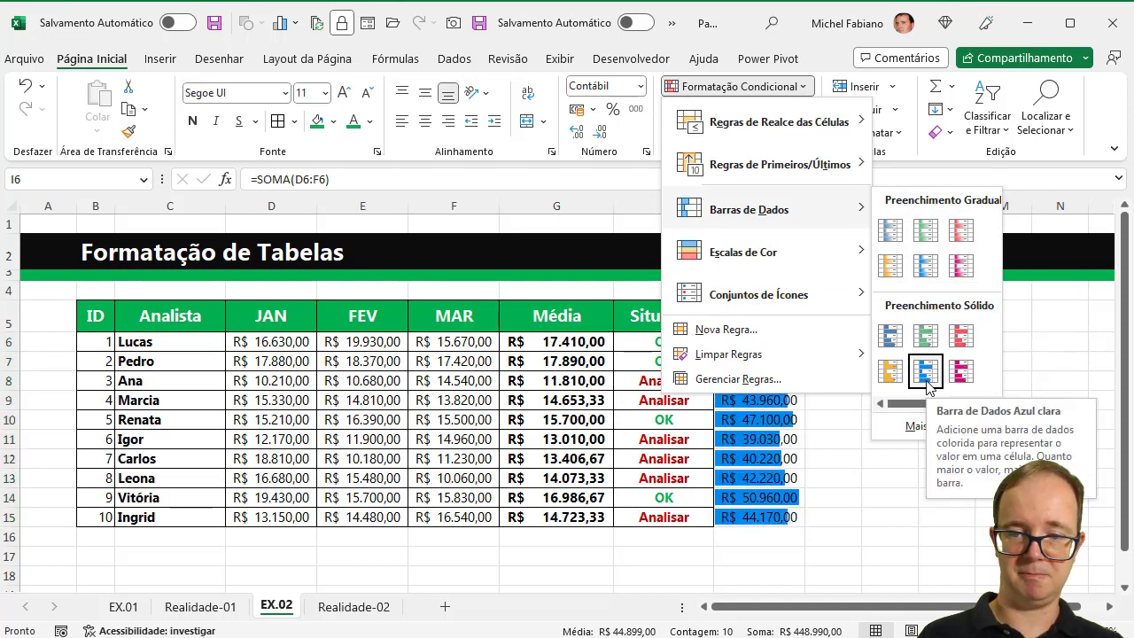
{"action": "left_click", "coordinate": [1026, 326]}
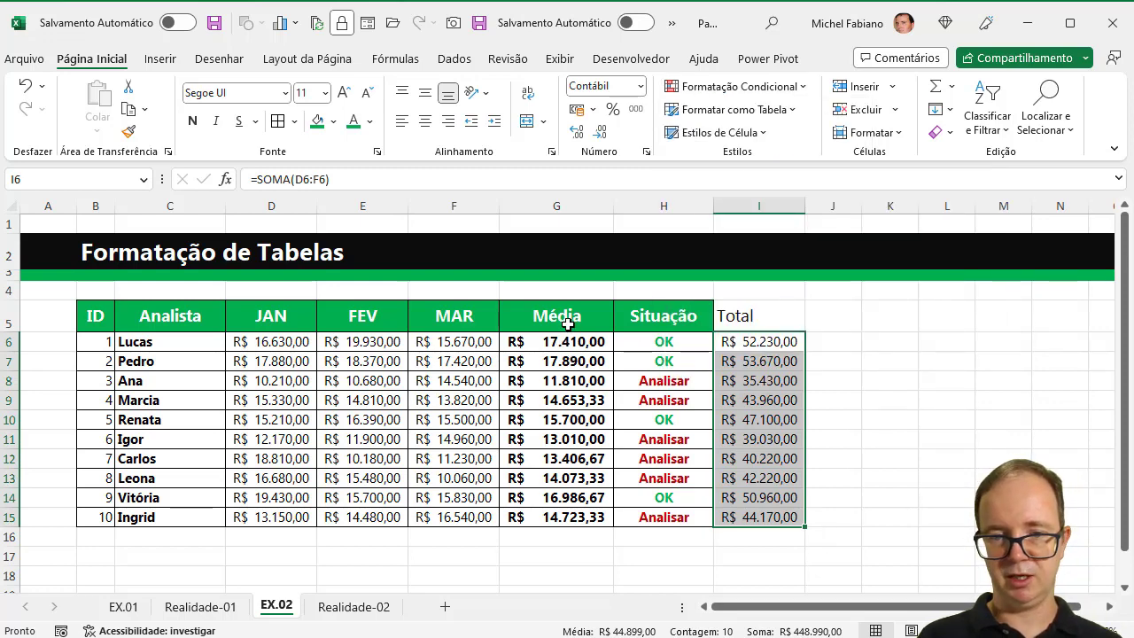
Copy the MAR column F5:F15's formatting onto the Total column I5:I15 with Pincel de Formatação.
{"action": "left_click_drag", "start_coordinate": [567, 322], "coordinate": [563, 357]}
{"action": "left_click_drag", "start_coordinate": [484, 315], "coordinate": [474, 514]}
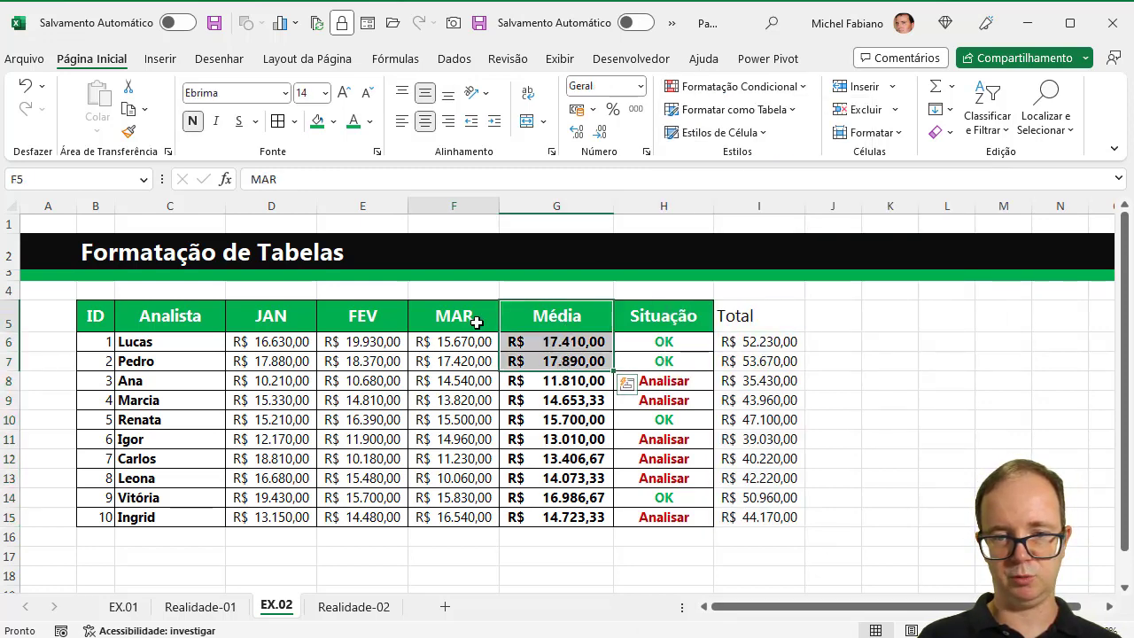
{"action": "left_click", "coordinate": [129, 132]}
{"action": "mouse_move", "coordinate": [737, 317]}
{"action": "left_mouse_down"}
{"action": "mouse_move", "coordinate": [748, 345]}
{"action": "mouse_move", "coordinate": [744, 516]}
{"action": "left_mouse_up"}
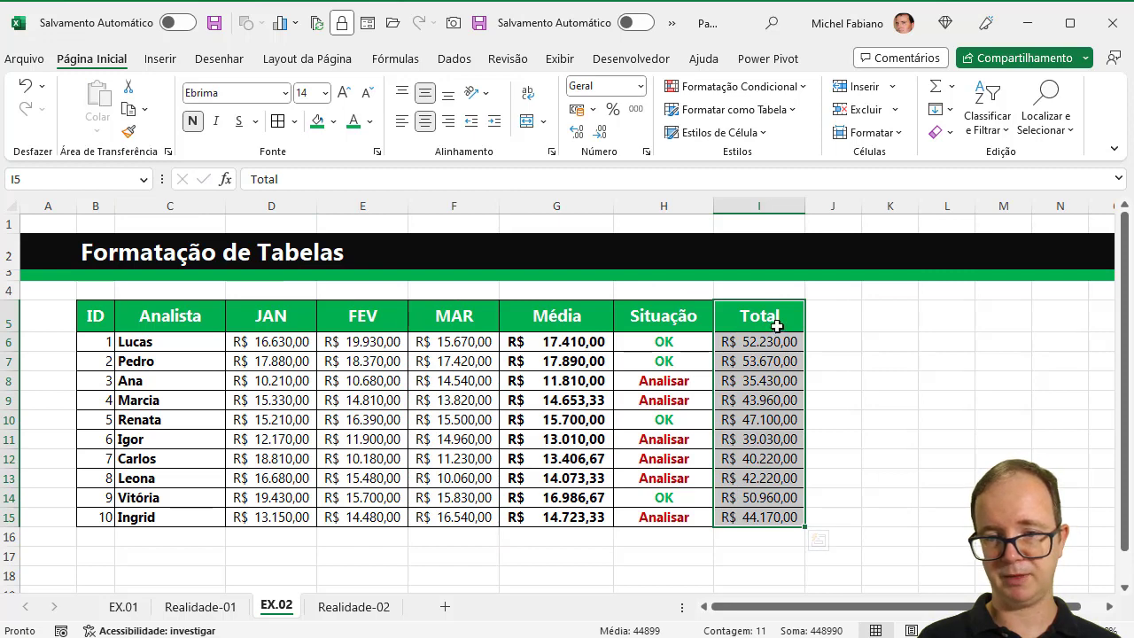
{"action": "left_click_drag", "start_coordinate": [769, 341], "coordinate": [776, 518]}
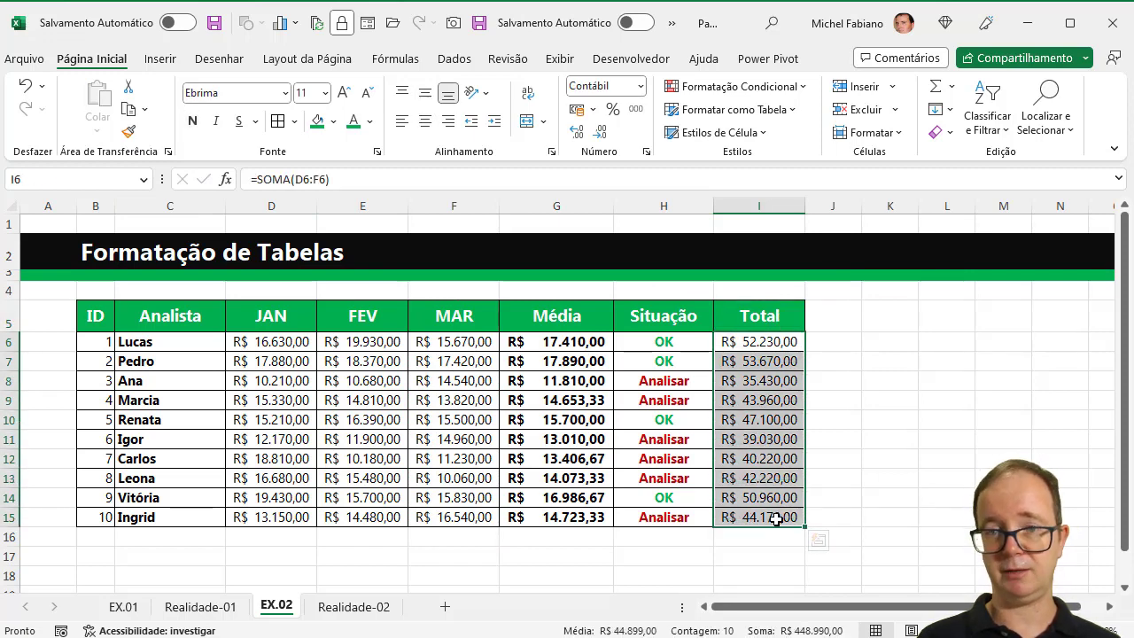
Add solid-fill green data bars to the Total values in I6:I15.
{"action": "left_click", "coordinate": [804, 91]}
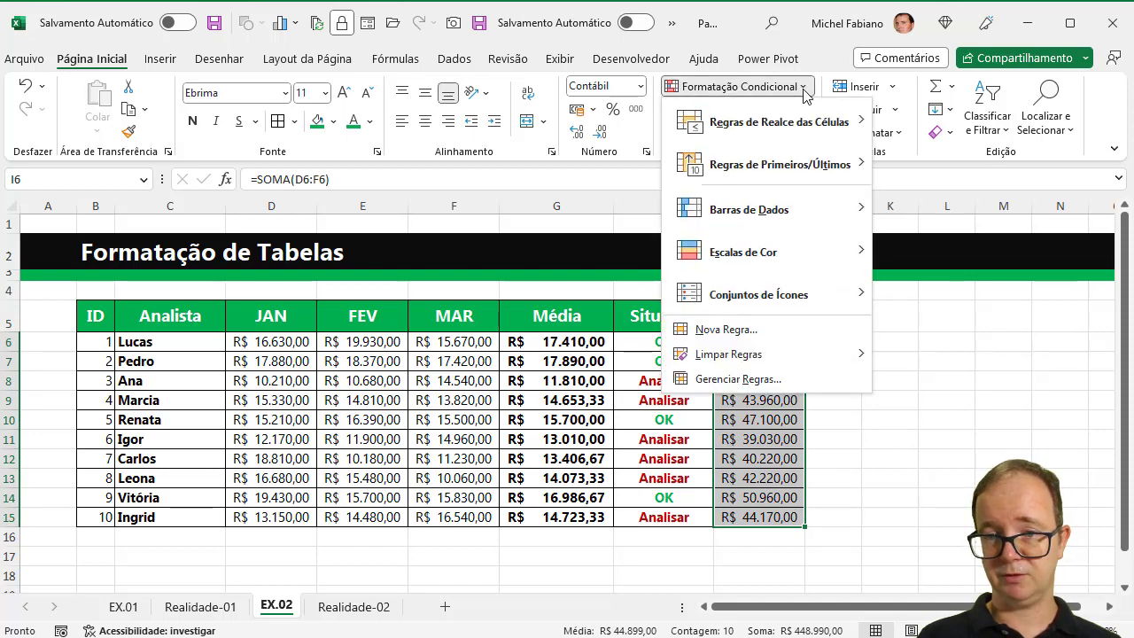
{"action": "mouse_move", "coordinate": [862, 213]}
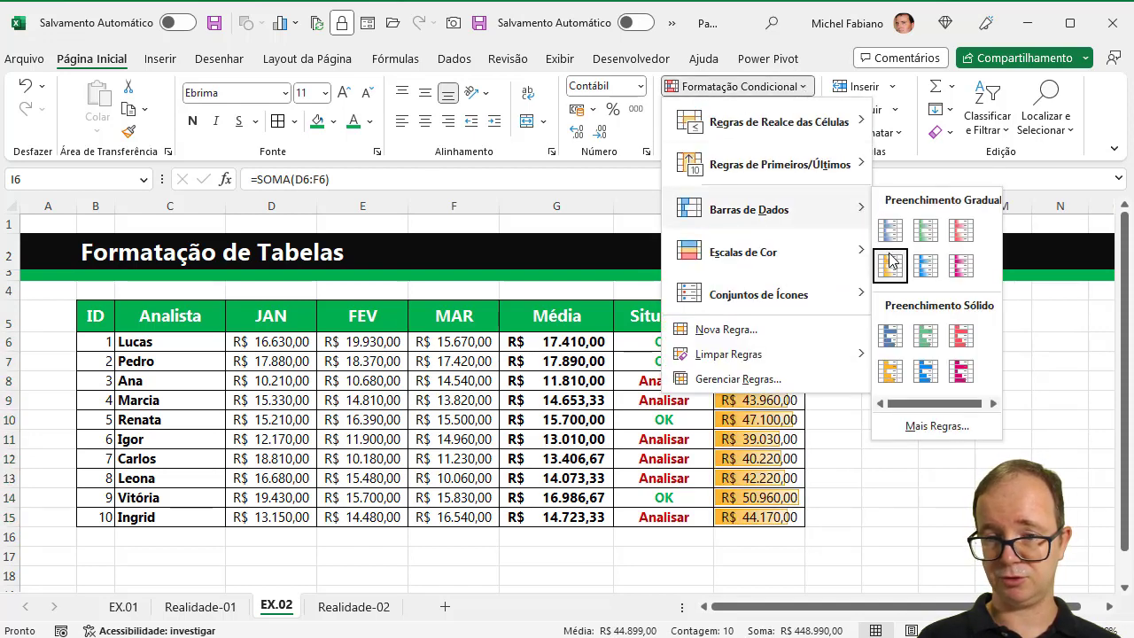
{"action": "left_click", "coordinate": [918, 339]}
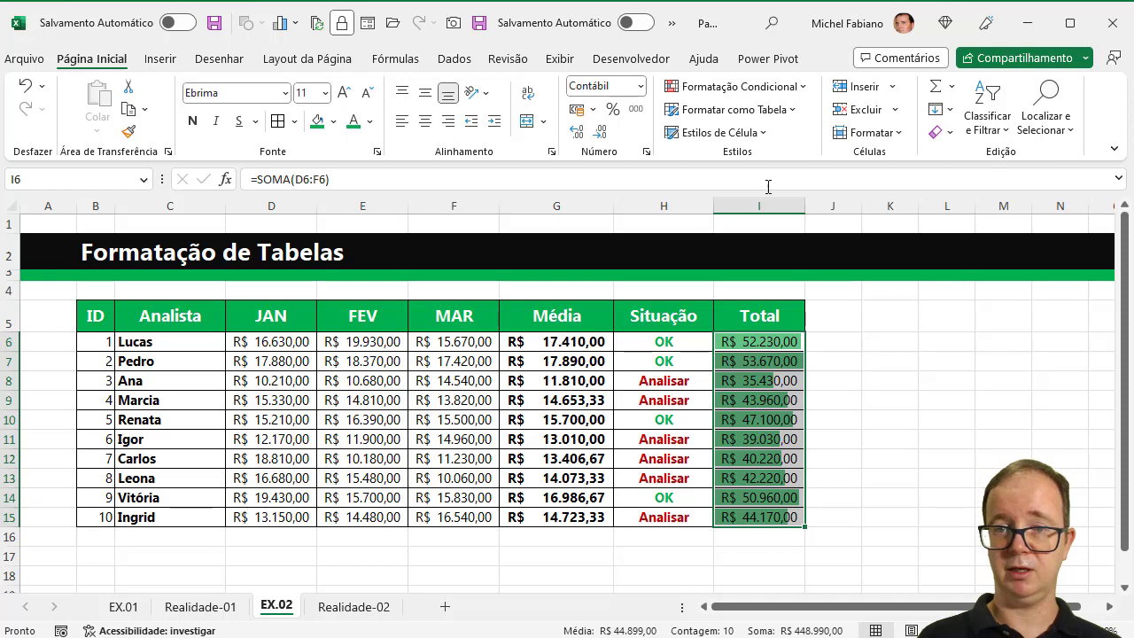
{"action": "left_click", "coordinate": [805, 89]}
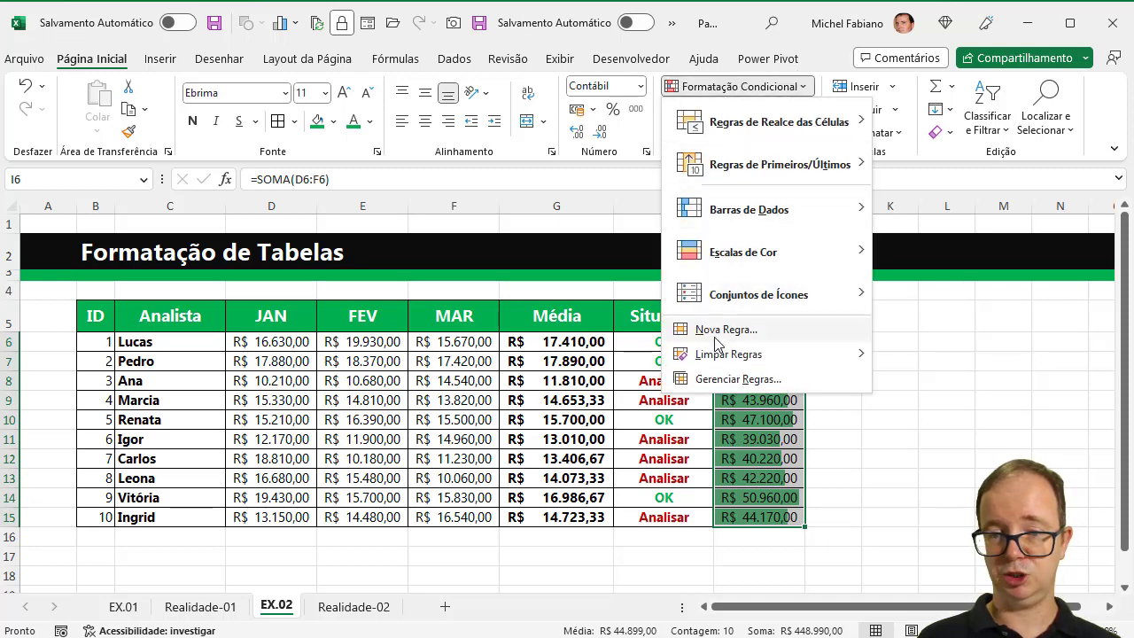
Edit the Total data bar rule to tick 'Mostrar Barra Somente', hiding the R$ sums.
{"action": "left_click", "coordinate": [718, 379]}
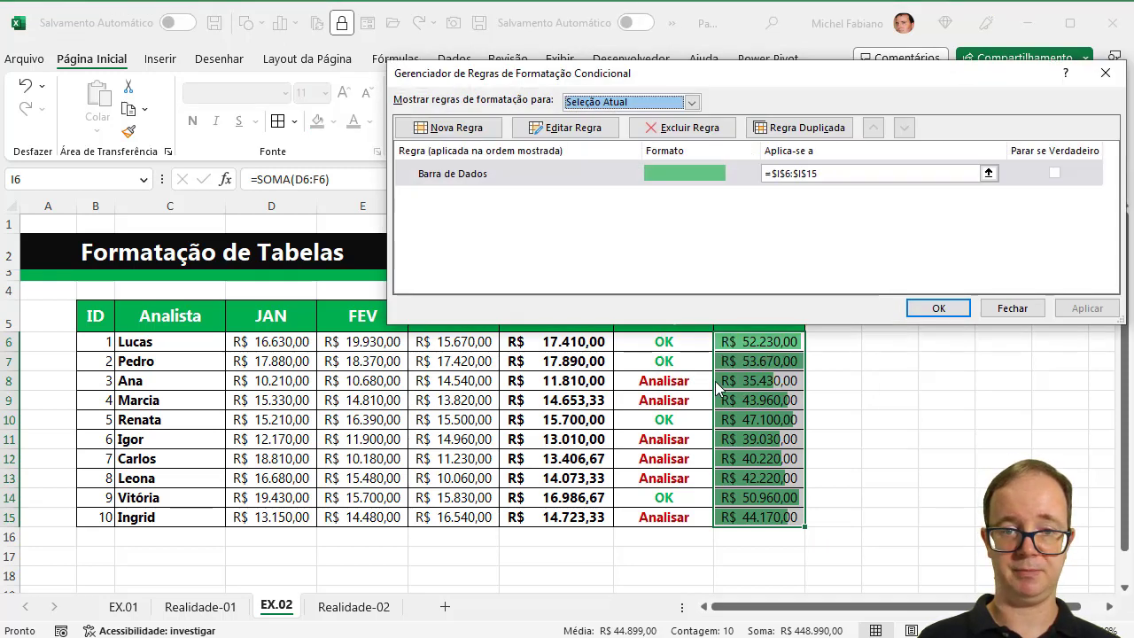
{"action": "left_click", "coordinate": [476, 176]}
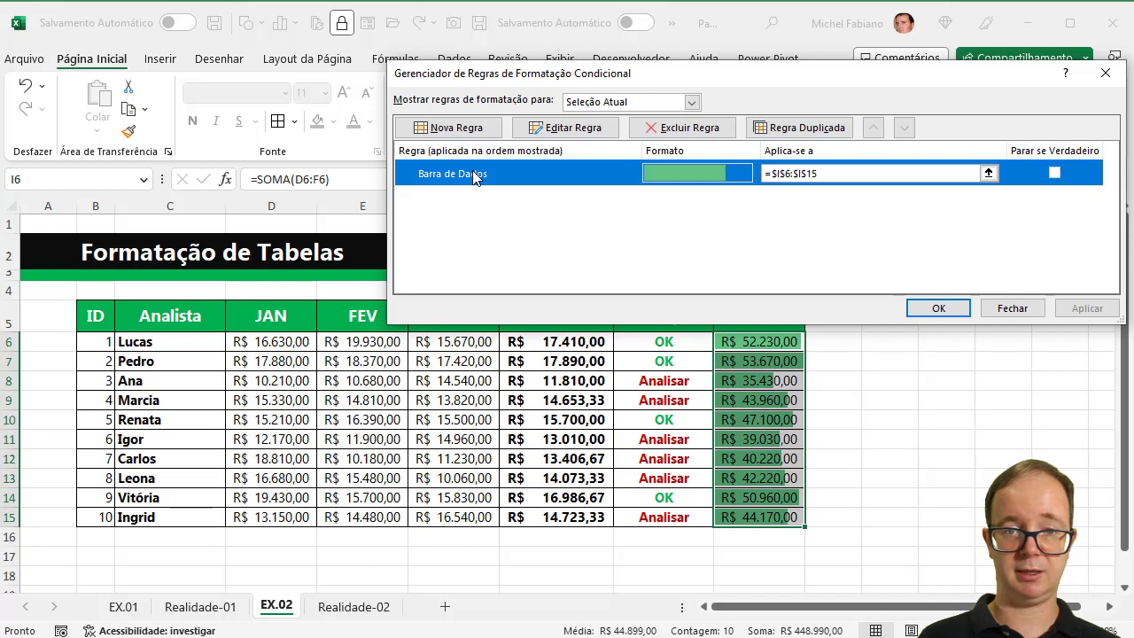
{"action": "left_click", "coordinate": [571, 128]}
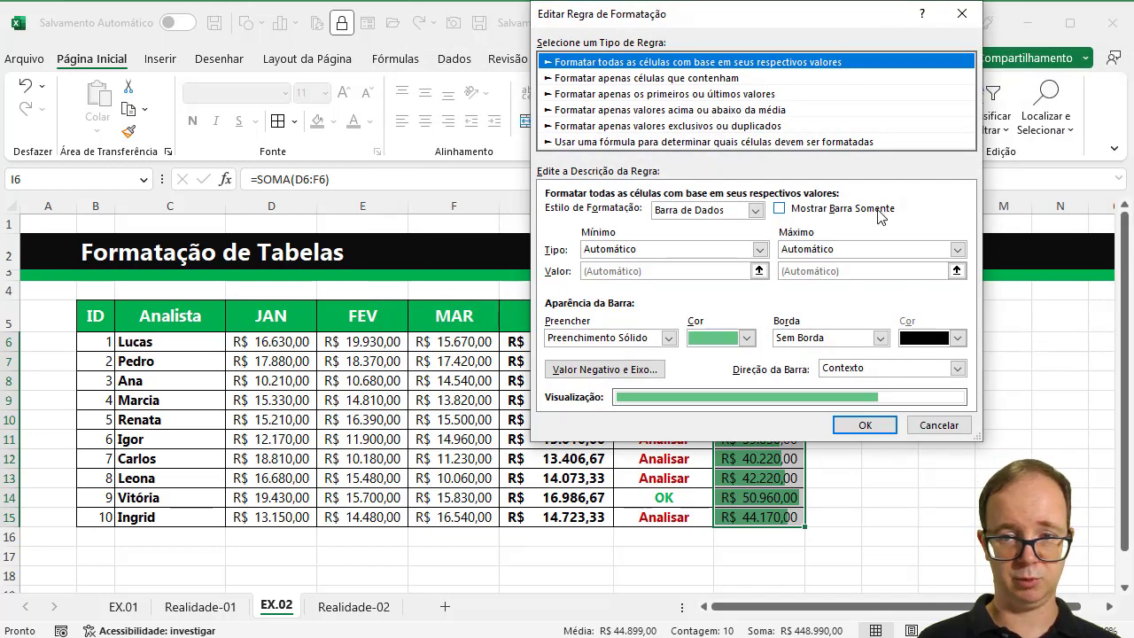
{"action": "left_click", "coordinate": [879, 211]}
{"action": "left_click", "coordinate": [865, 425]}
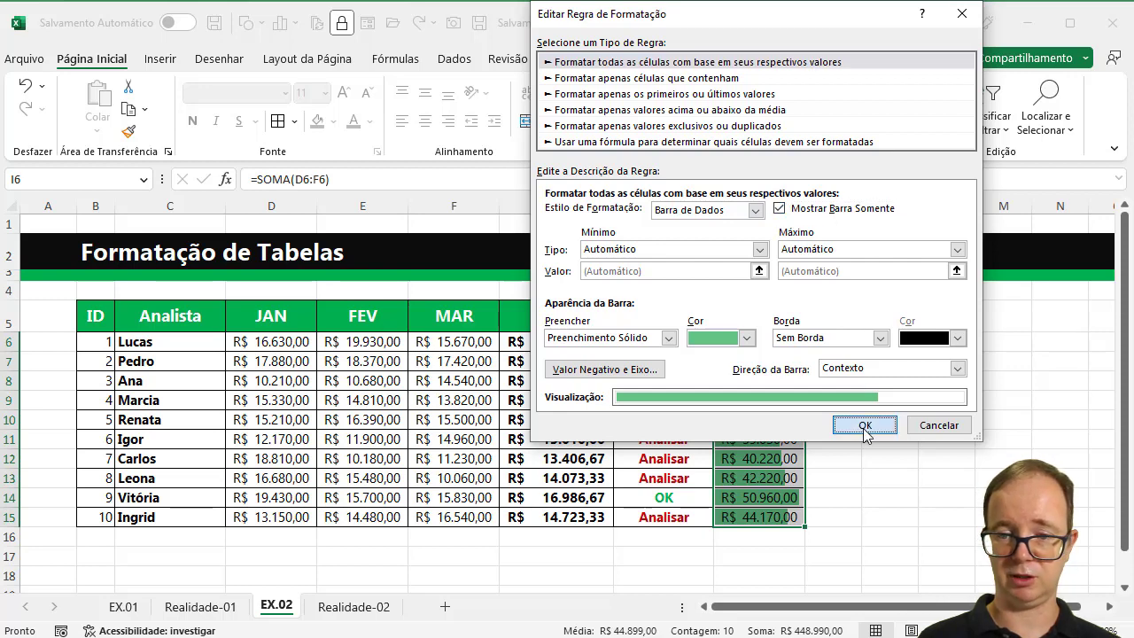
{"action": "left_click", "coordinate": [939, 308]}
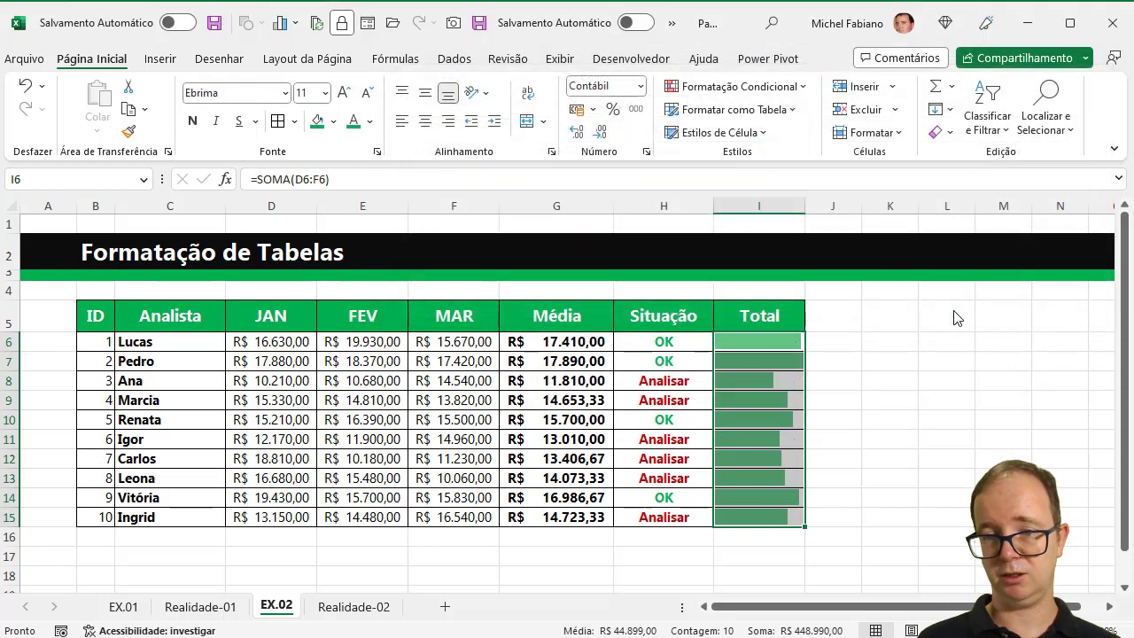
{"action": "left_click", "coordinate": [950, 315]}
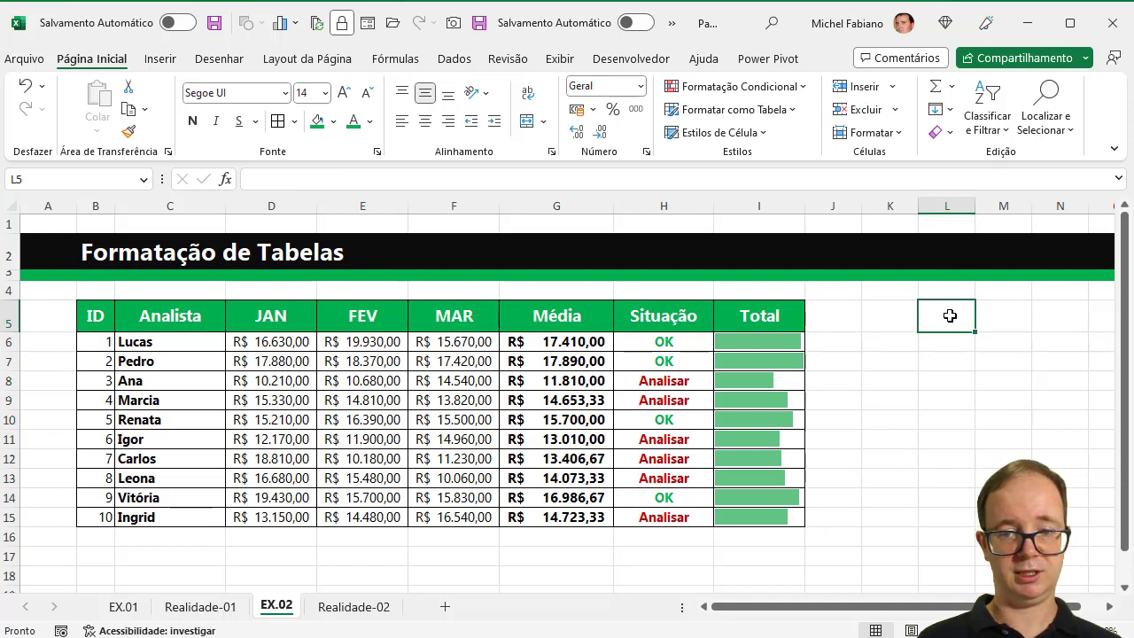
Turn on filter buttons for the table headers in B5:I15.
{"action": "mouse_move", "coordinate": [94, 316]}
{"action": "left_mouse_down"}
{"action": "mouse_move", "coordinate": [711, 490]}
{"action": "mouse_move", "coordinate": [752, 516]}
{"action": "left_mouse_up"}
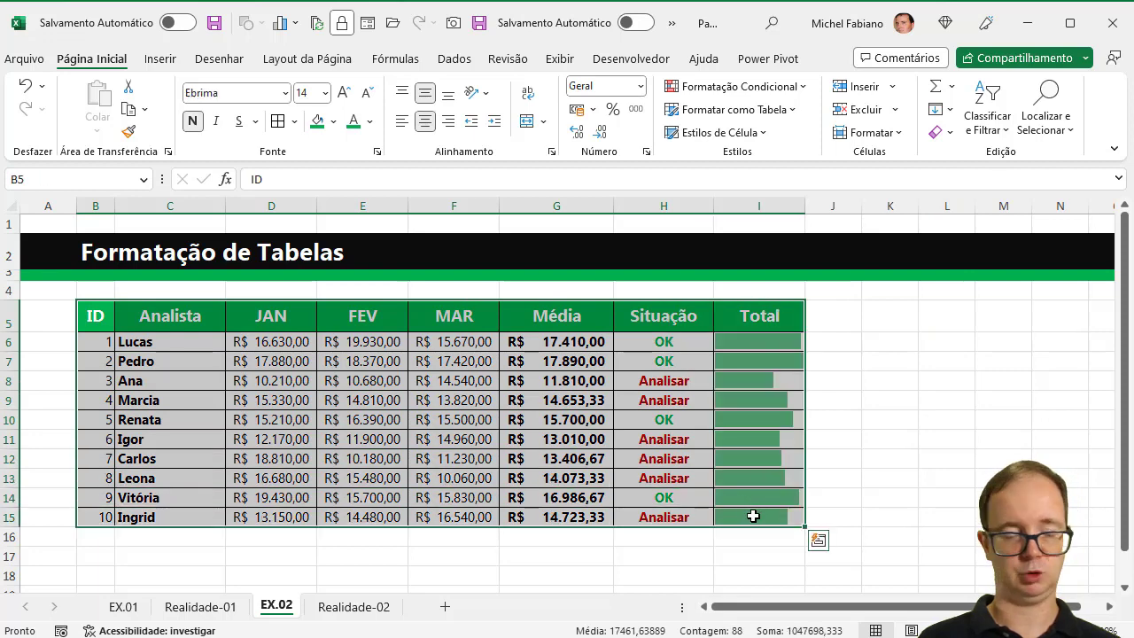
{"action": "left_click", "coordinate": [990, 124]}
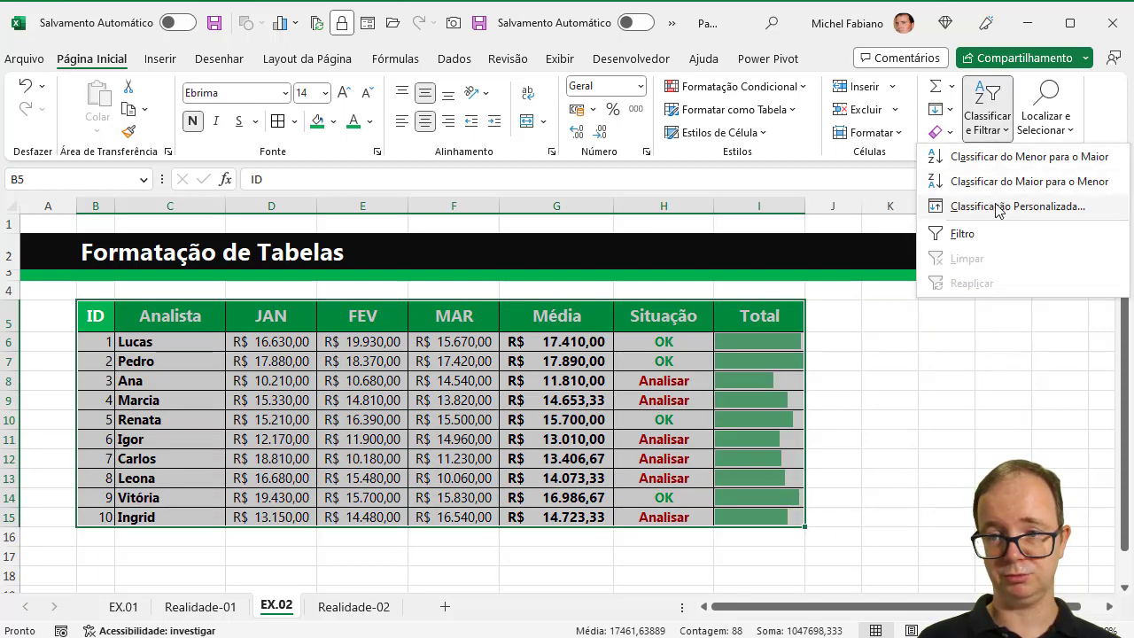
{"action": "left_click", "coordinate": [974, 234]}
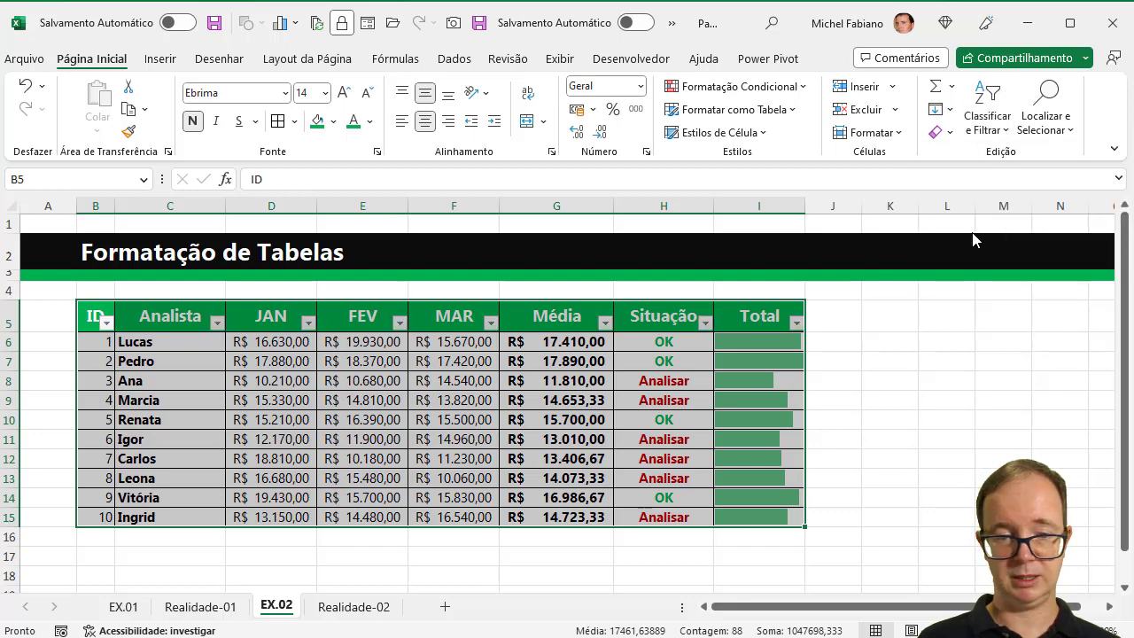
Sort the analysts by Total from largest to smallest.
{"action": "left_click", "coordinate": [795, 322]}
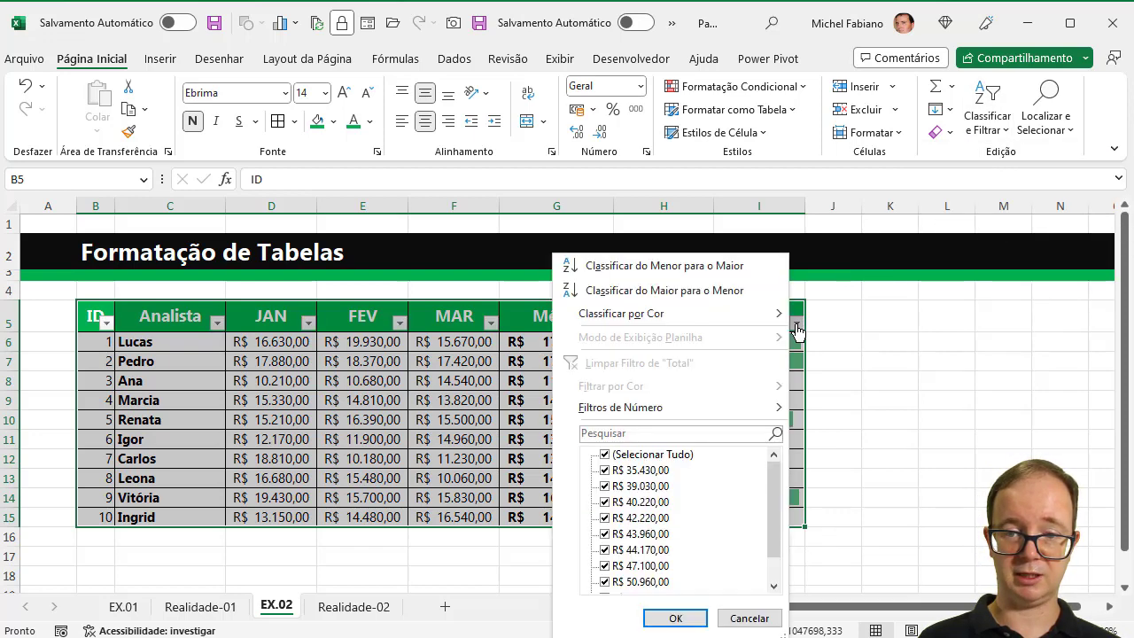
{"action": "left_click", "coordinate": [718, 290]}
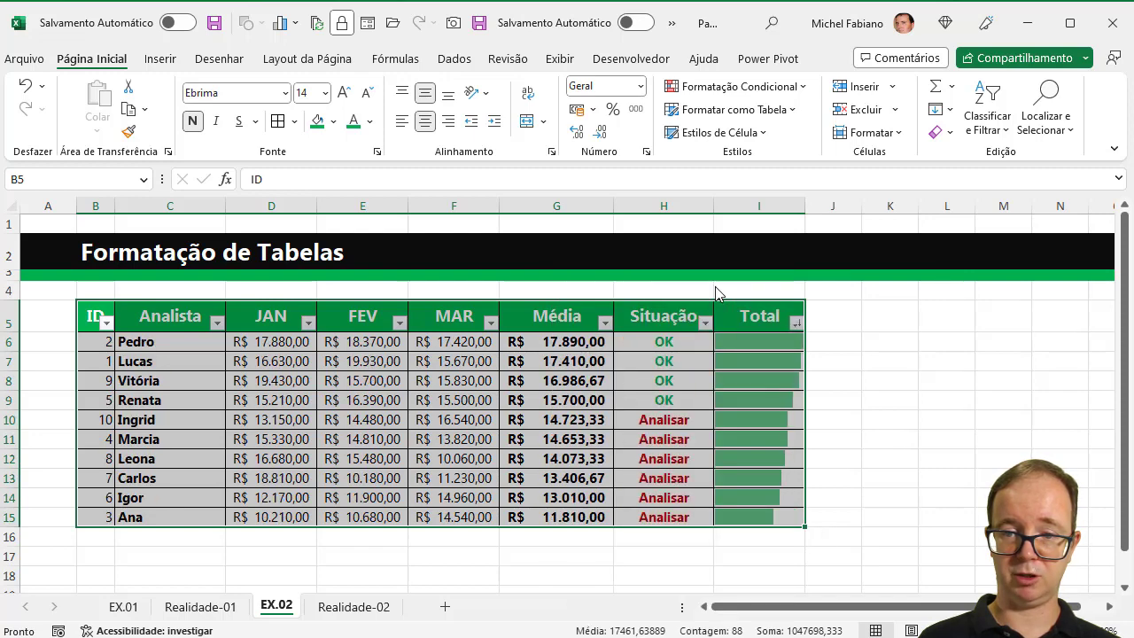
{"action": "left_click", "coordinate": [899, 310]}
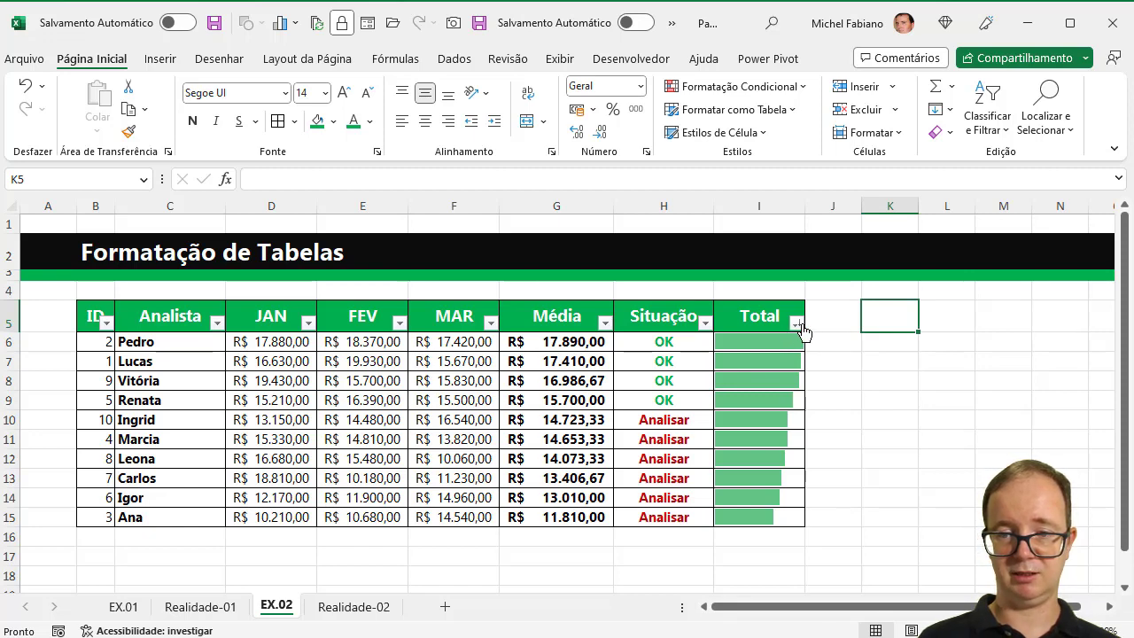
Re-sort rows by Total smallest to largest, then clear the sort with Classificar e Filtrar > Limpar.
{"action": "left_click", "coordinate": [798, 324]}
{"action": "left_click", "coordinate": [739, 290]}
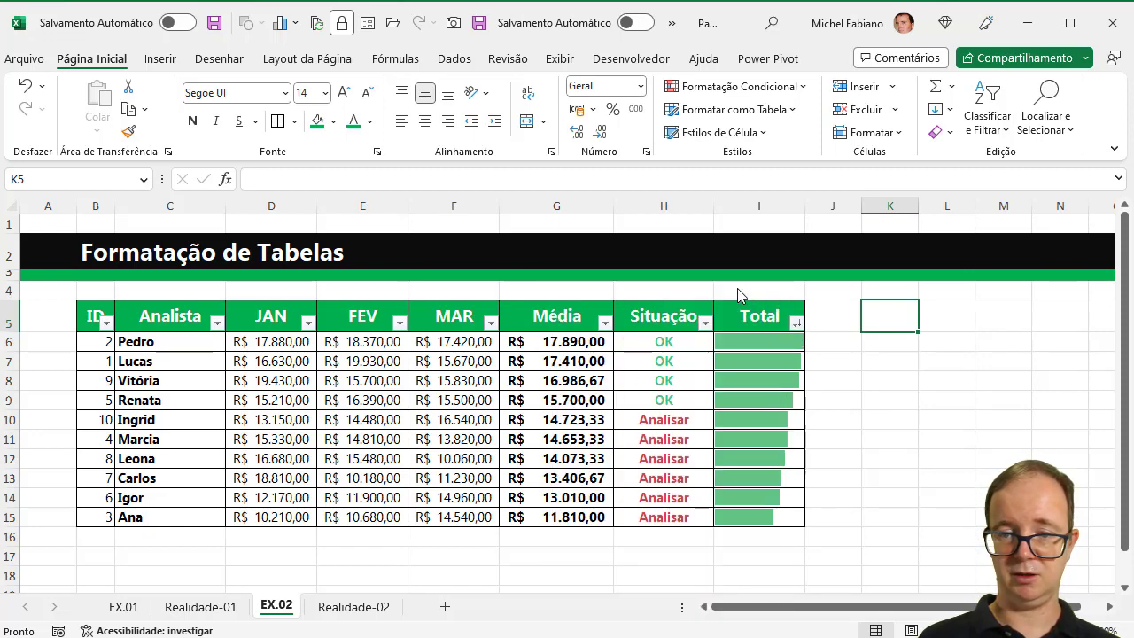
{"action": "left_click", "coordinate": [797, 324]}
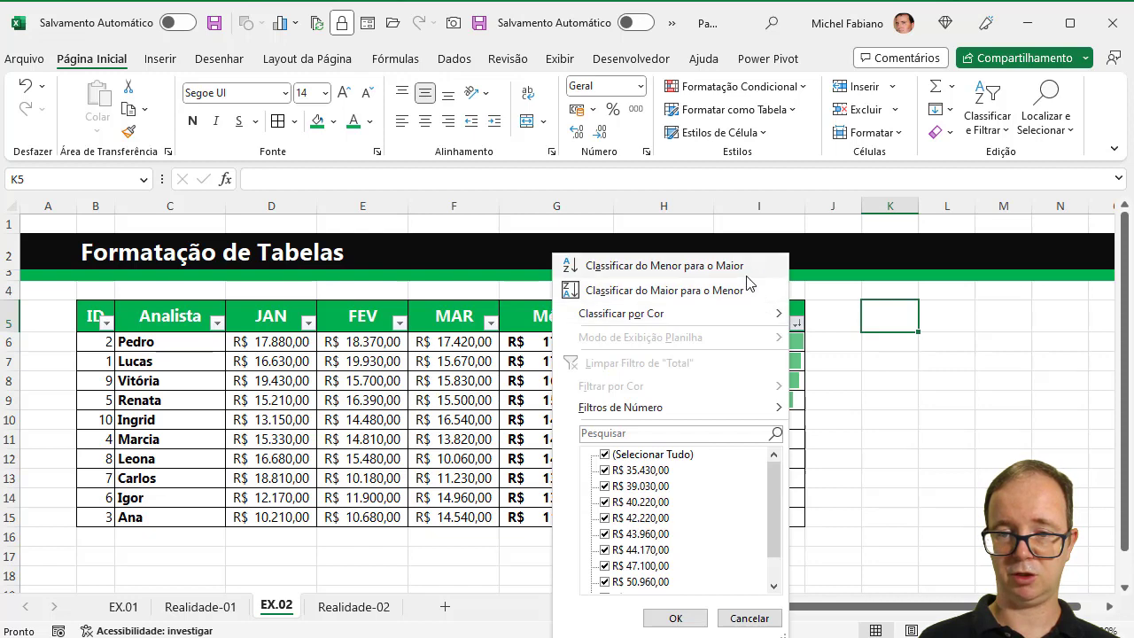
{"action": "left_click", "coordinate": [747, 271]}
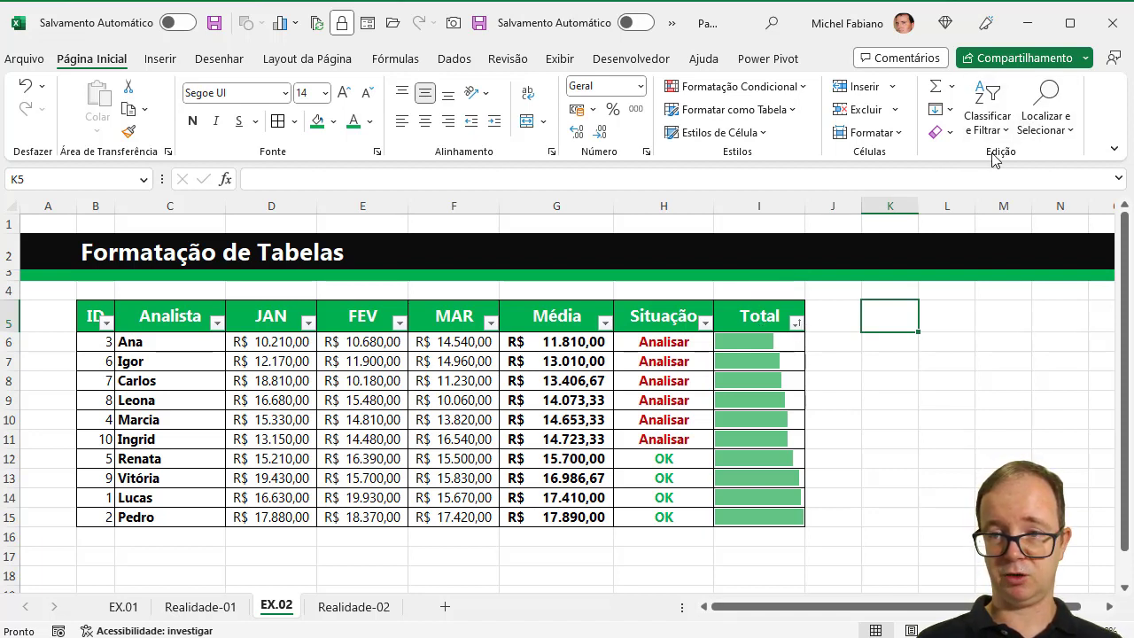
{"action": "left_click", "coordinate": [987, 123]}
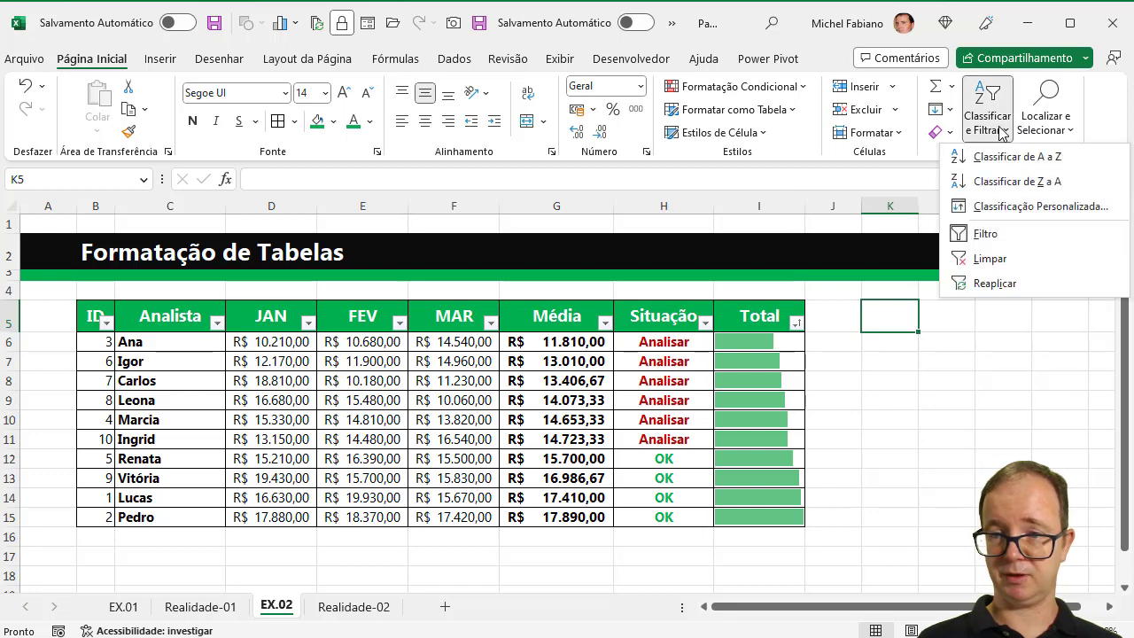
{"action": "left_click", "coordinate": [990, 257]}
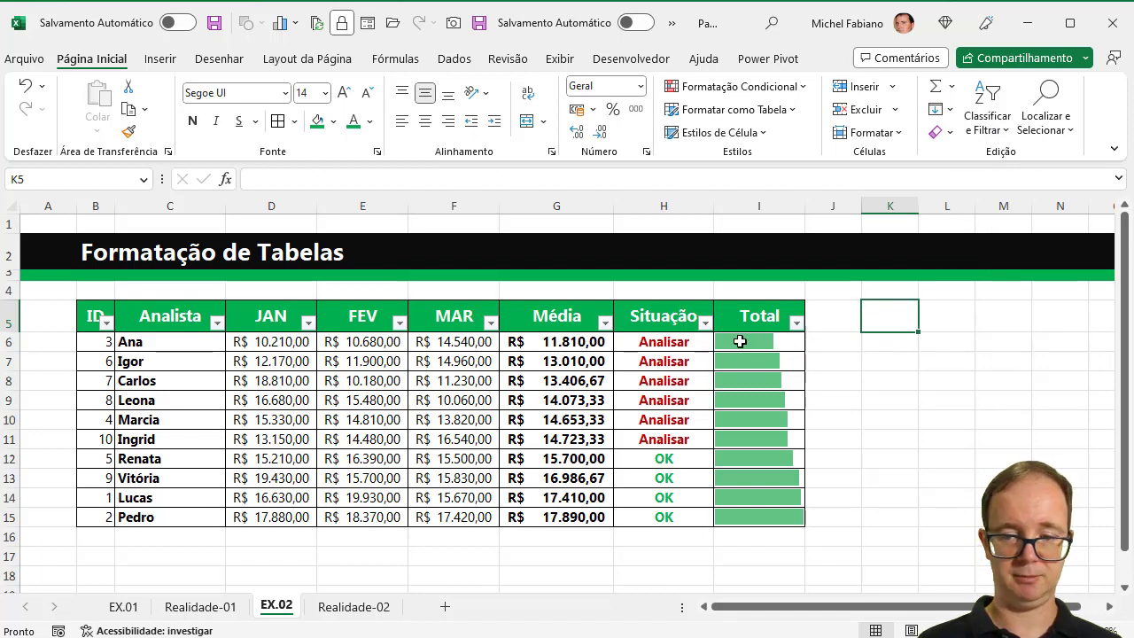
Untick 'Mostrar Barra Somente' in the sheet's Total data bar rule so the R$ sums reappear.
{"action": "left_click", "coordinate": [802, 87]}
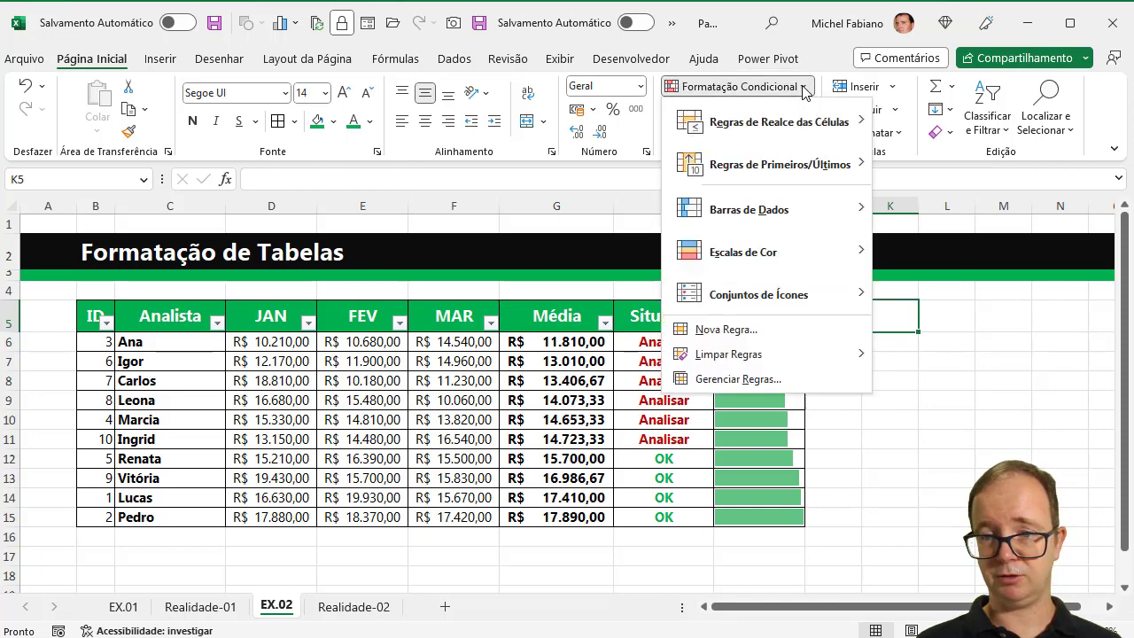
{"action": "left_click", "coordinate": [739, 379]}
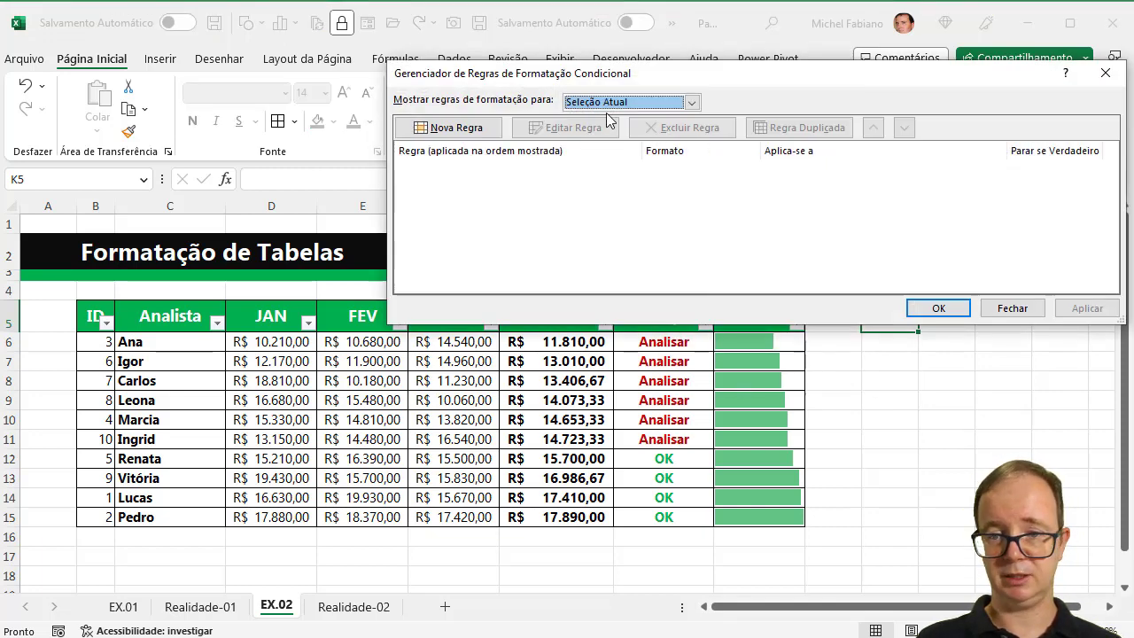
{"action": "left_click", "coordinate": [614, 104]}
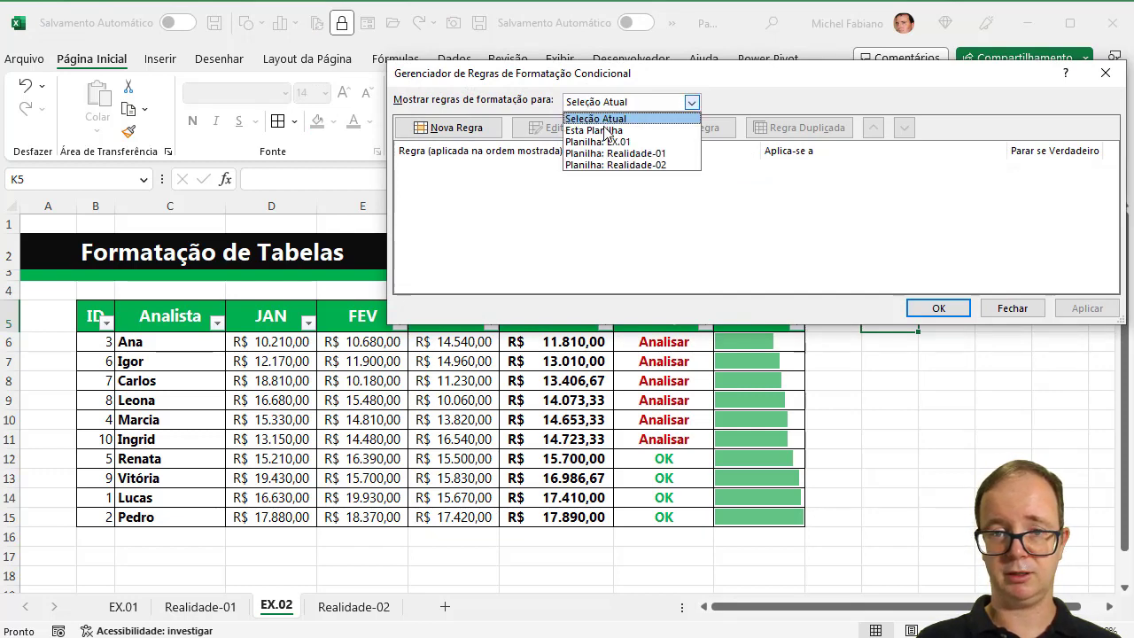
{"action": "left_click", "coordinate": [608, 131]}
{"action": "left_click", "coordinate": [698, 177]}
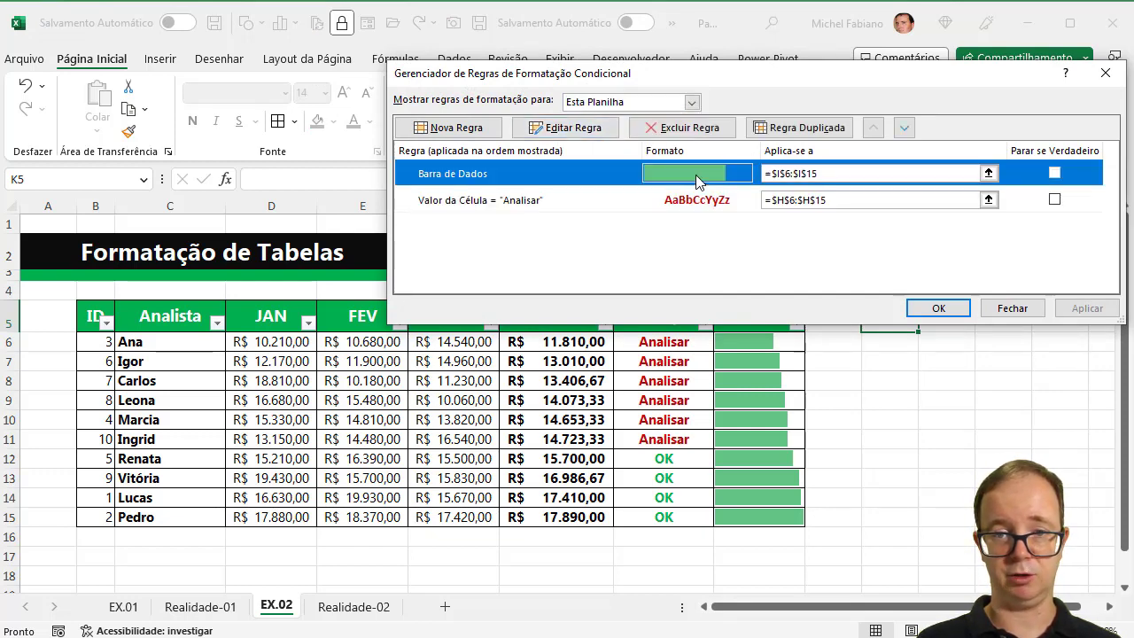
{"action": "left_click", "coordinate": [574, 128]}
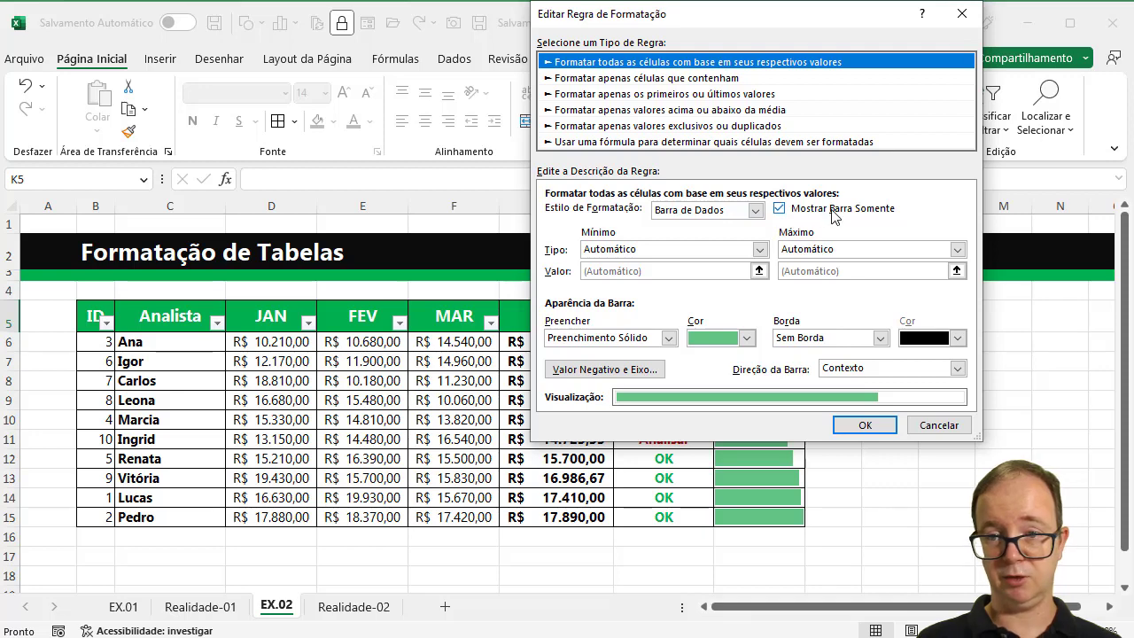
{"action": "left_click", "coordinate": [833, 213]}
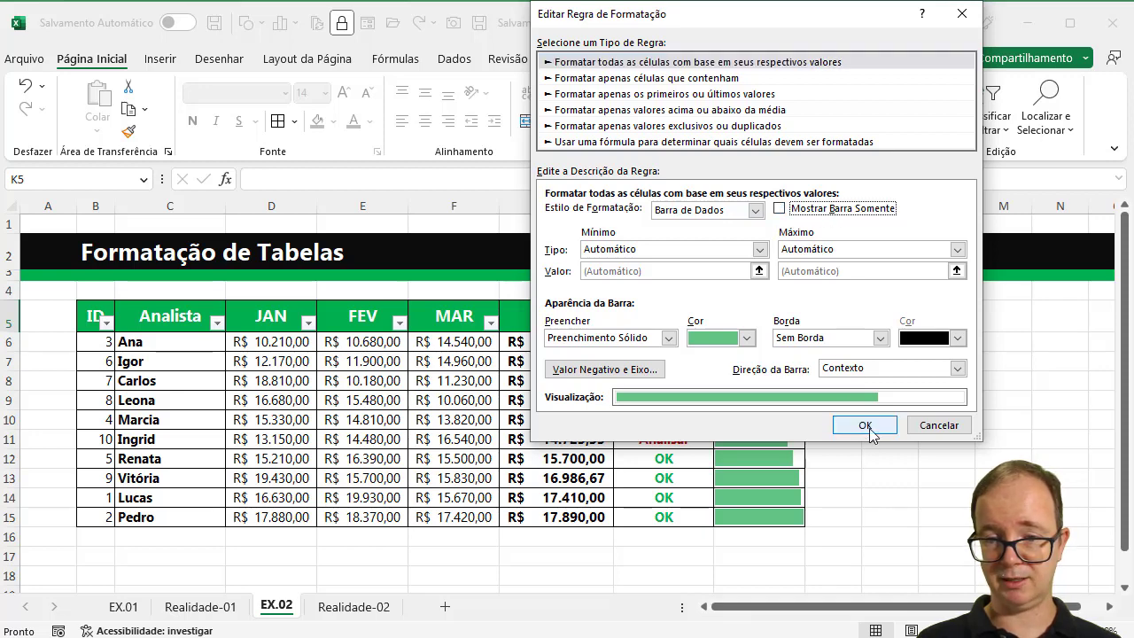
{"action": "left_click", "coordinate": [865, 425]}
{"action": "left_click", "coordinate": [937, 308]}
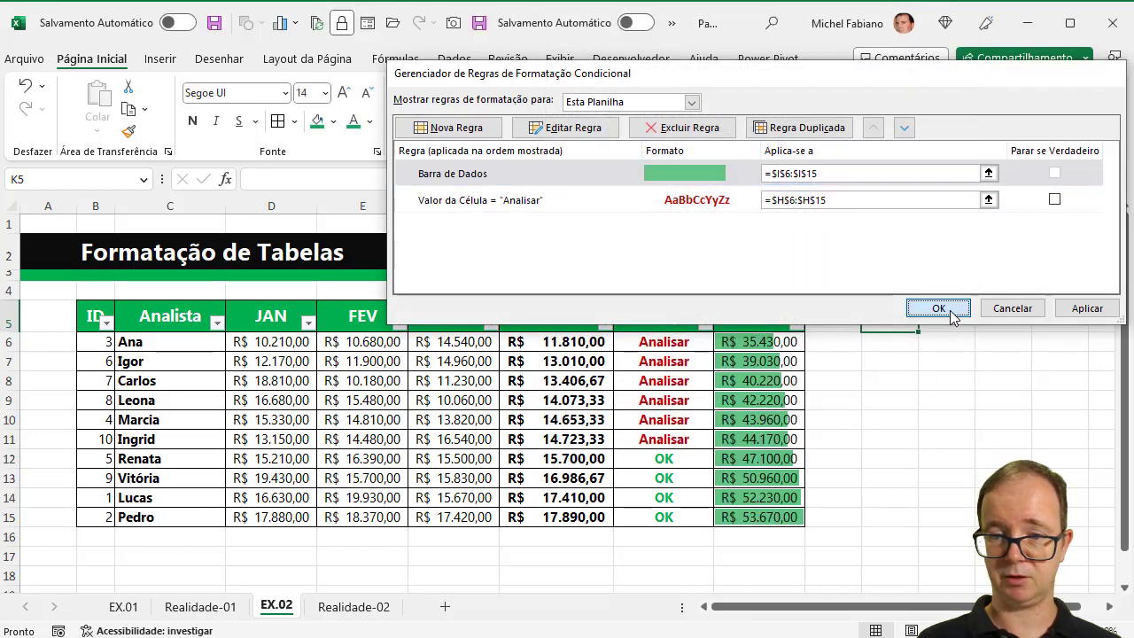
{"action": "left_click_drag", "start_coordinate": [775, 337], "coordinate": [772, 510]}
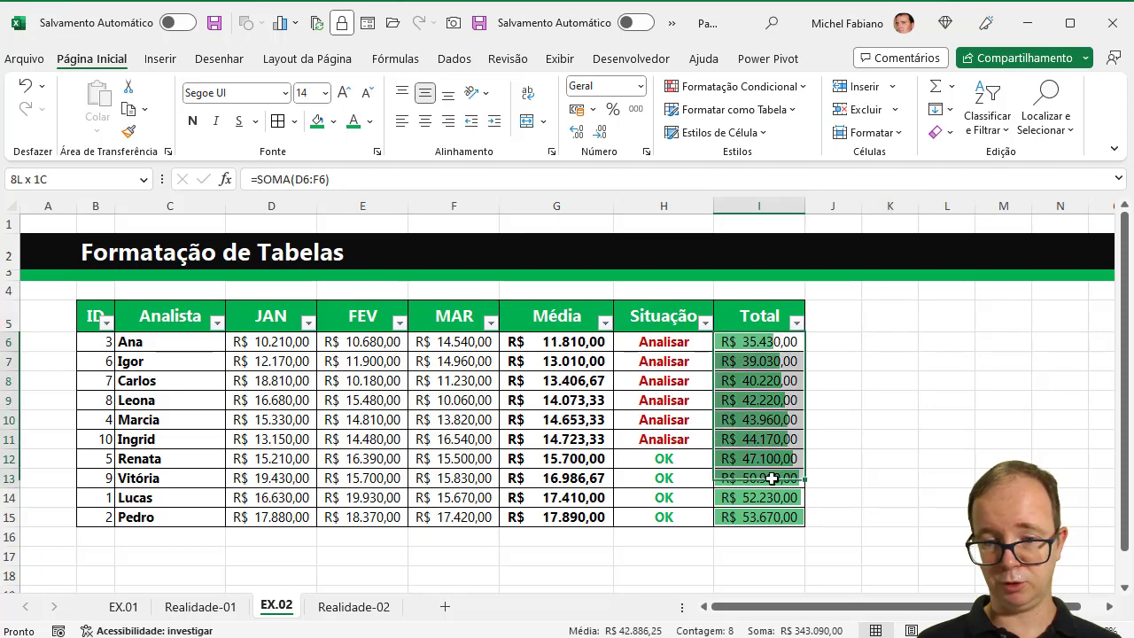
Format the Total values as Moeda, font size 8, left-aligned.
{"action": "left_click", "coordinate": [367, 92]}
{"action": "left_click", "coordinate": [367, 92]}
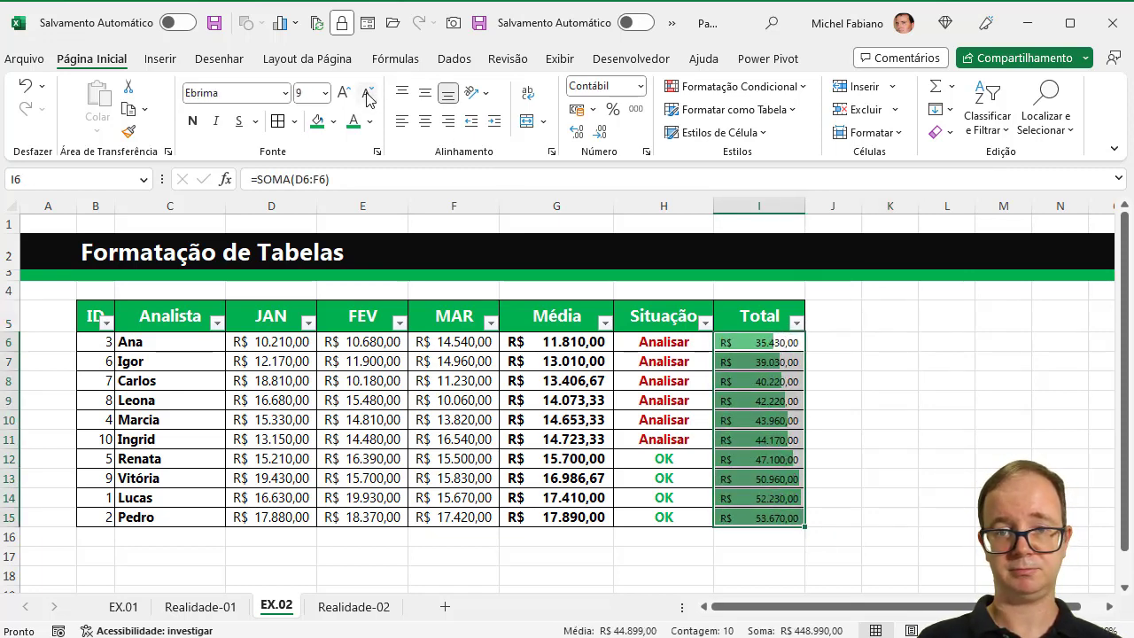
{"action": "left_click", "coordinate": [641, 89]}
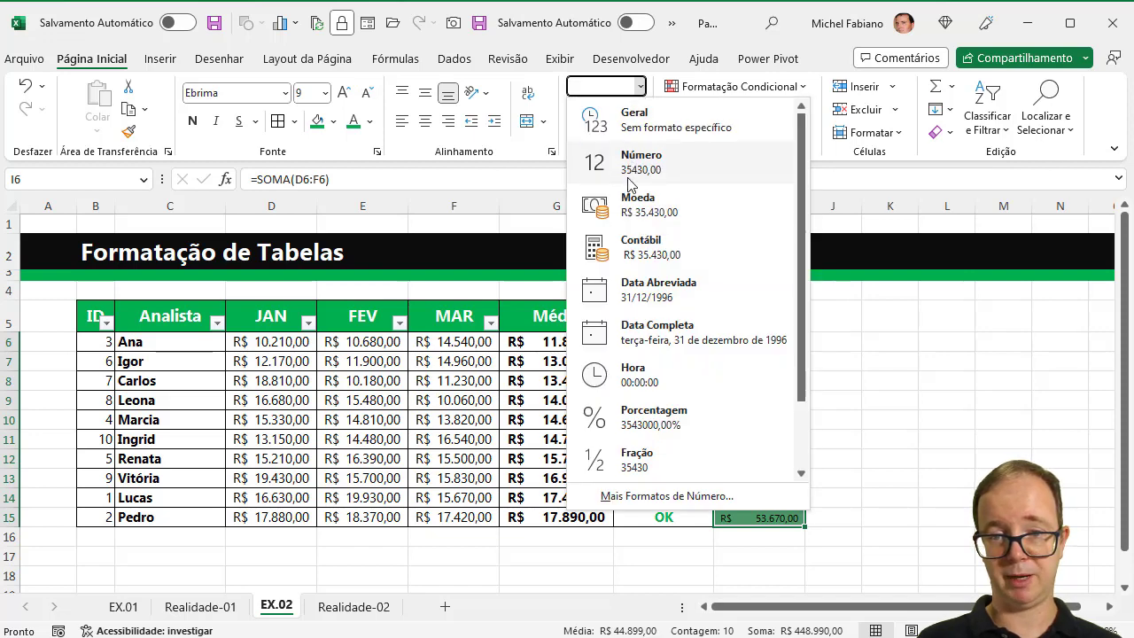
{"action": "left_click", "coordinate": [631, 221]}
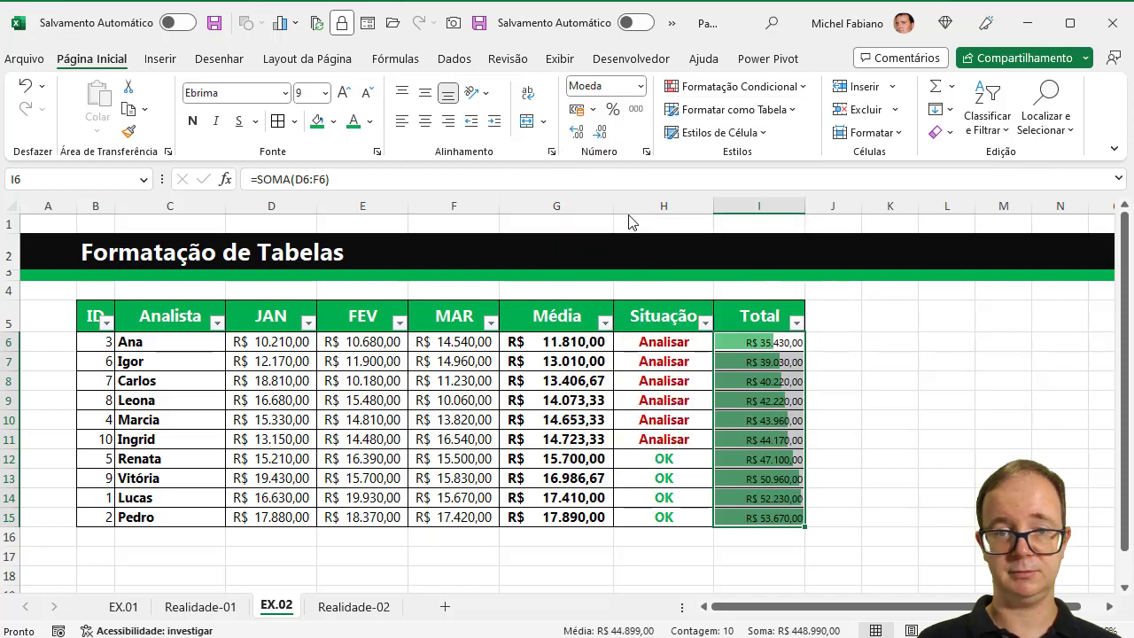
{"action": "left_click", "coordinate": [403, 123]}
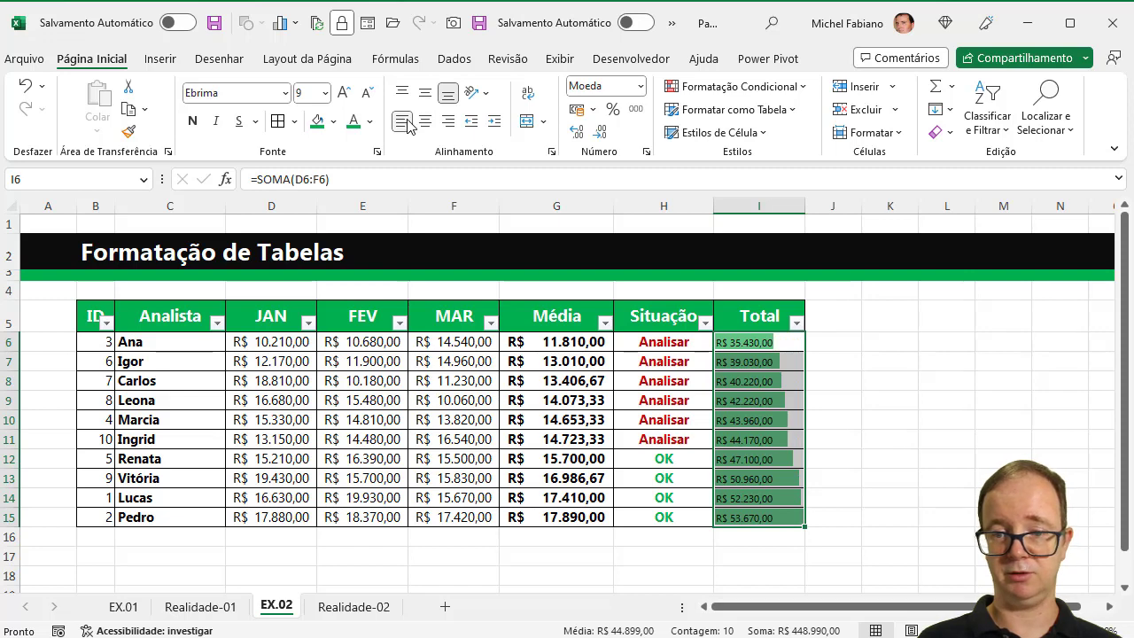
{"action": "left_click", "coordinate": [369, 96]}
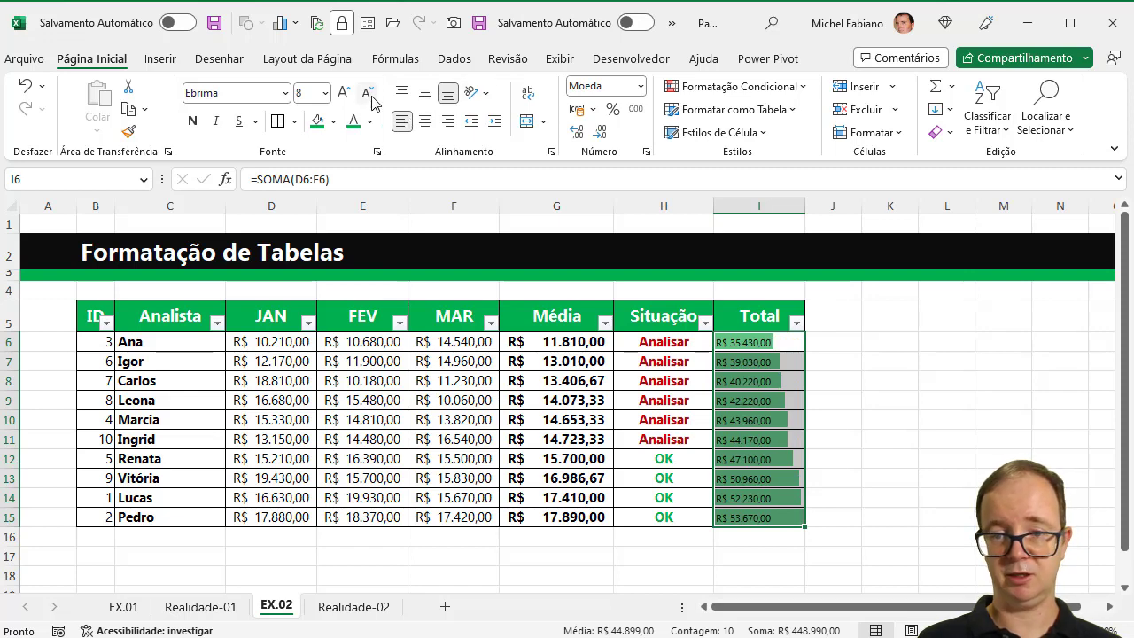
{"action": "left_click", "coordinate": [945, 359]}
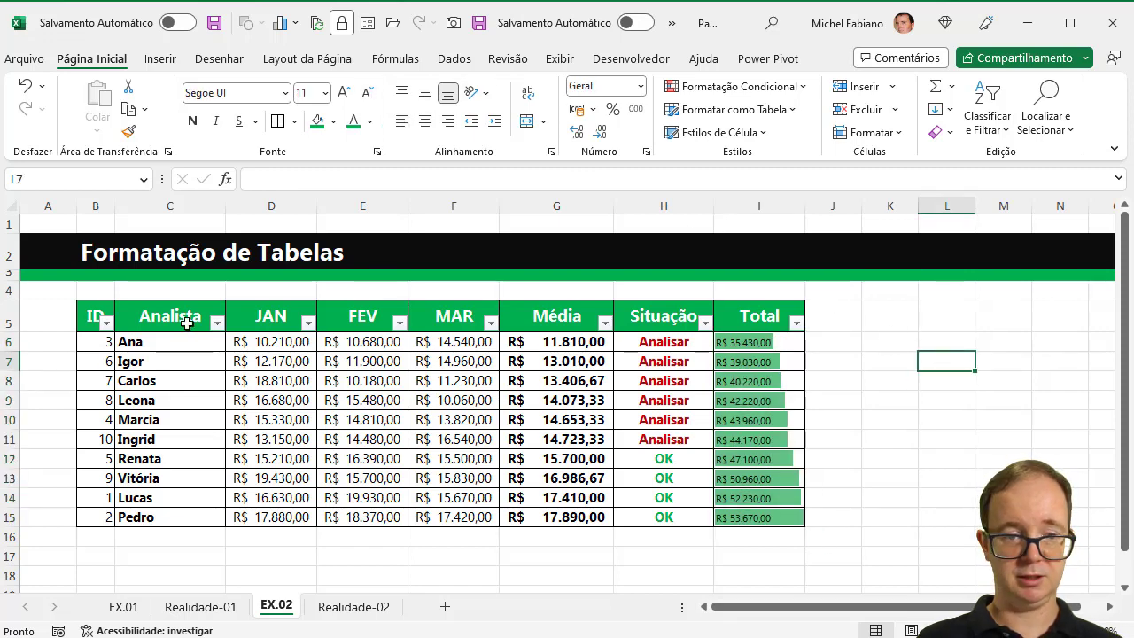
Apply Alinhar no Meio to the data rows B6:I15.
{"action": "left_click_drag", "start_coordinate": [102, 345], "coordinate": [722, 511]}
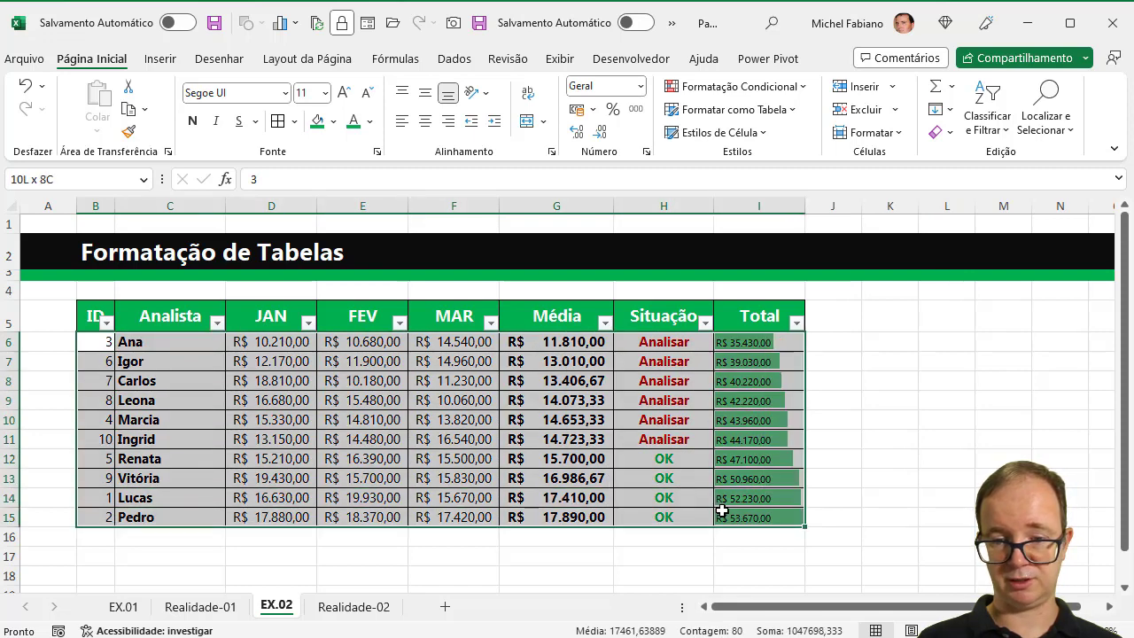
{"action": "left_click", "coordinate": [426, 94]}
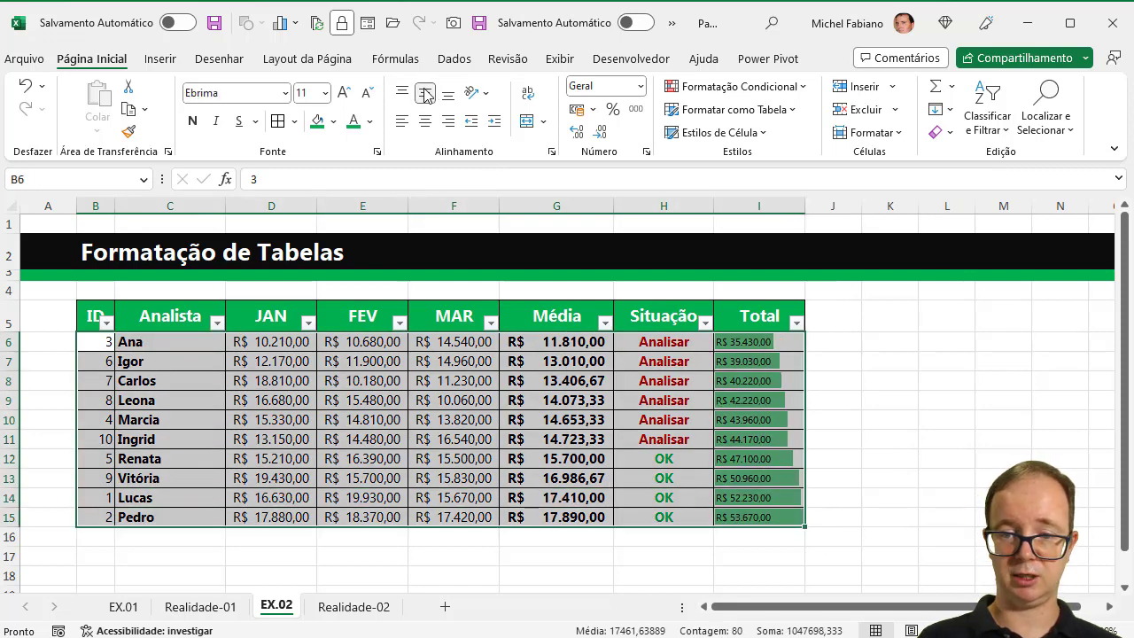
{"action": "left_click", "coordinate": [957, 340]}
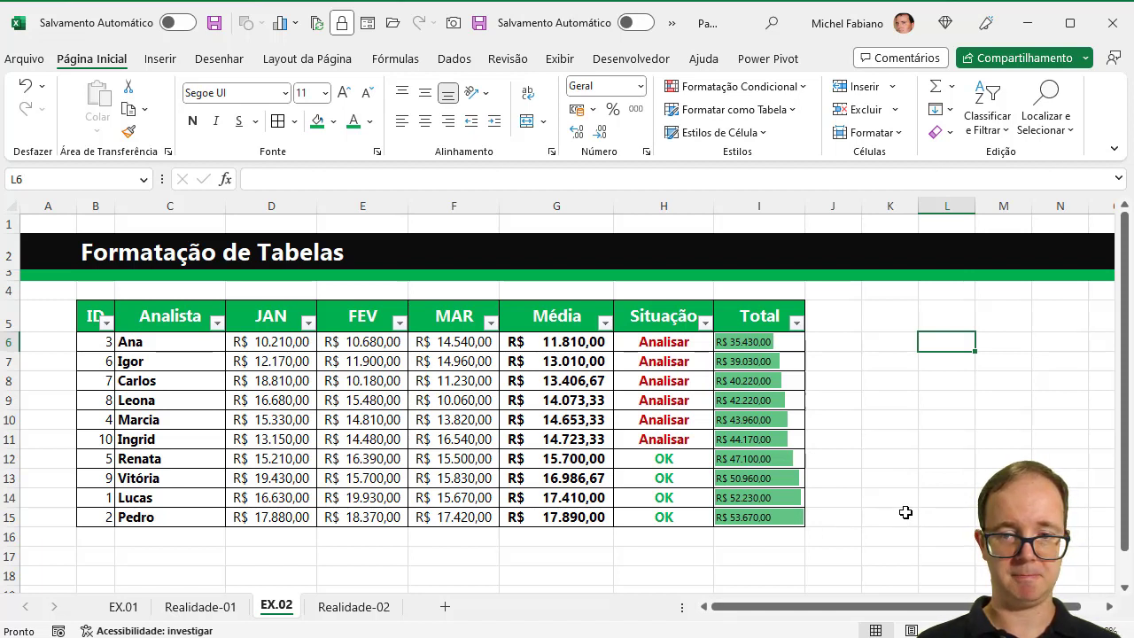
Enter the heading 'Desempenho' in cell J5.
{"action": "left_click", "coordinate": [833, 315]}
{"action": "type", "text": "Desem"}
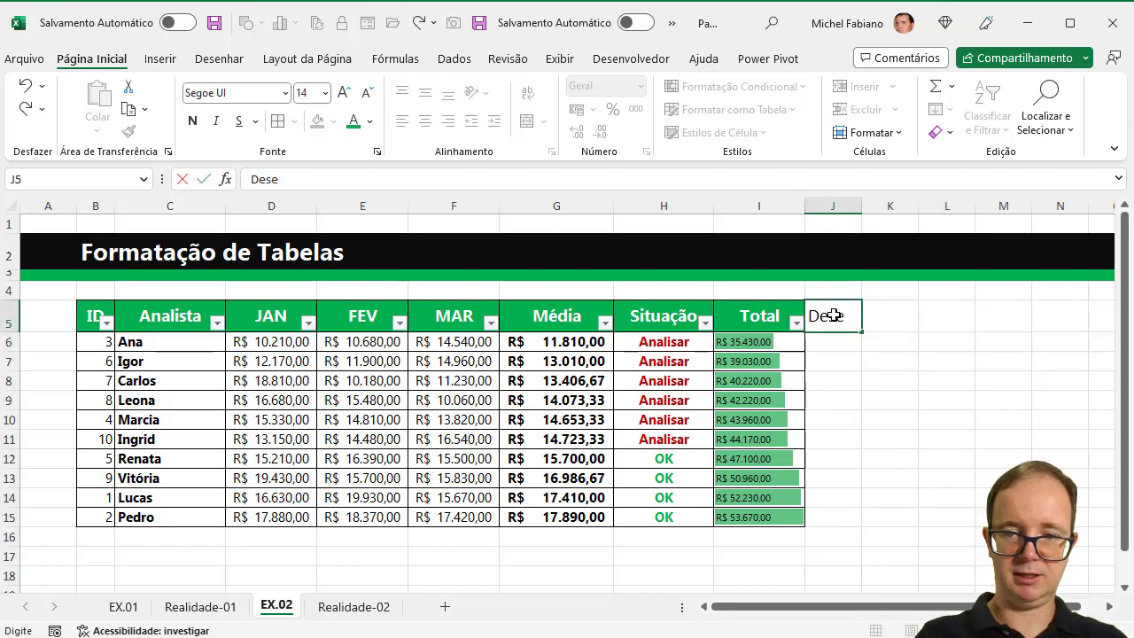
{"action": "type", "text": "penho"}
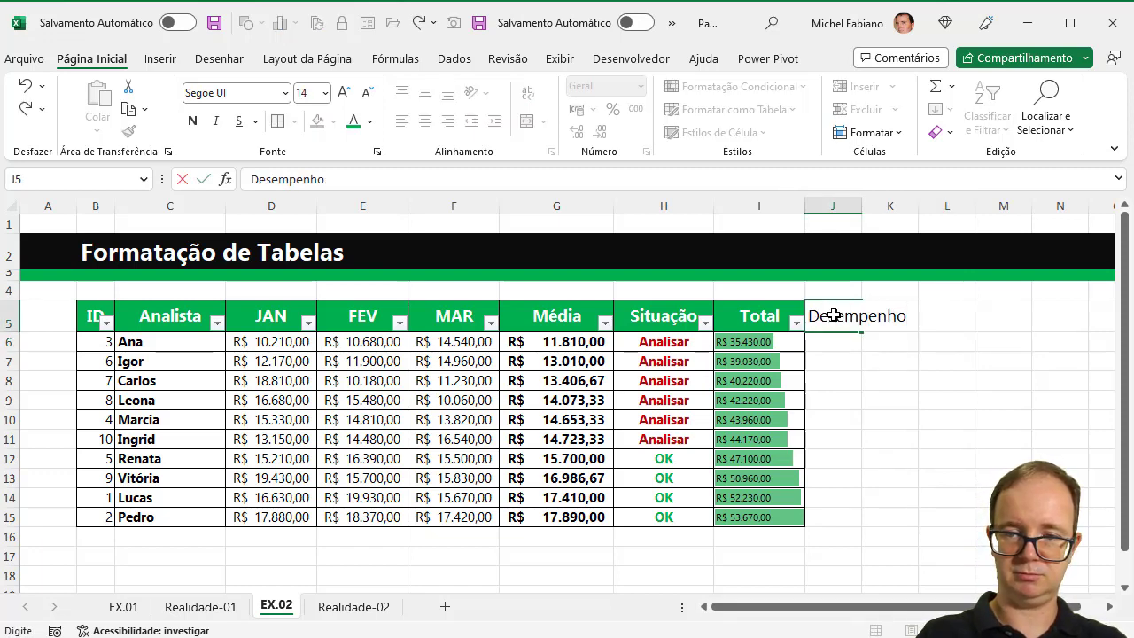
{"action": "key", "text": "Return"}
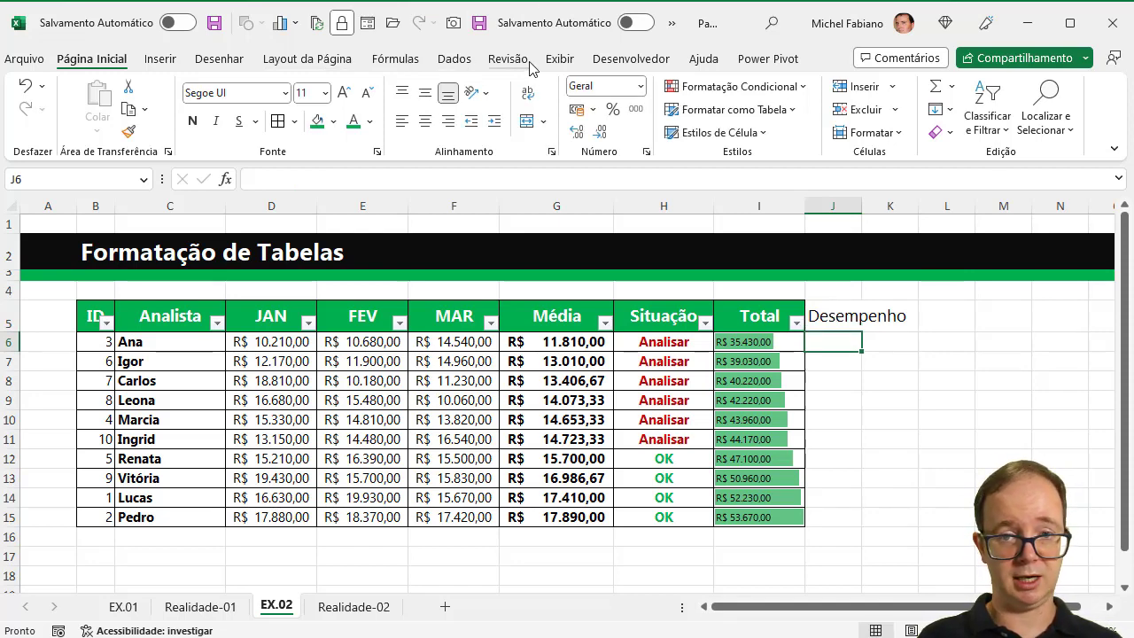
{"action": "left_click", "coordinate": [454, 59]}
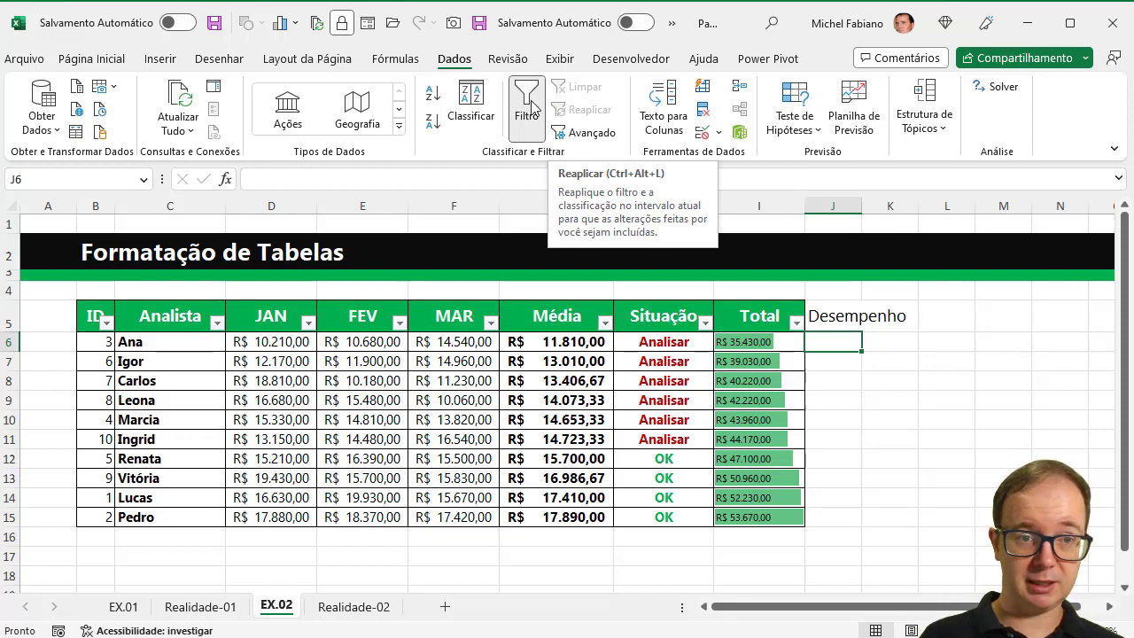
Insert column sparklines of D6:F6 in J6 and fill them down to J15.
{"action": "left_click", "coordinate": [160, 58]}
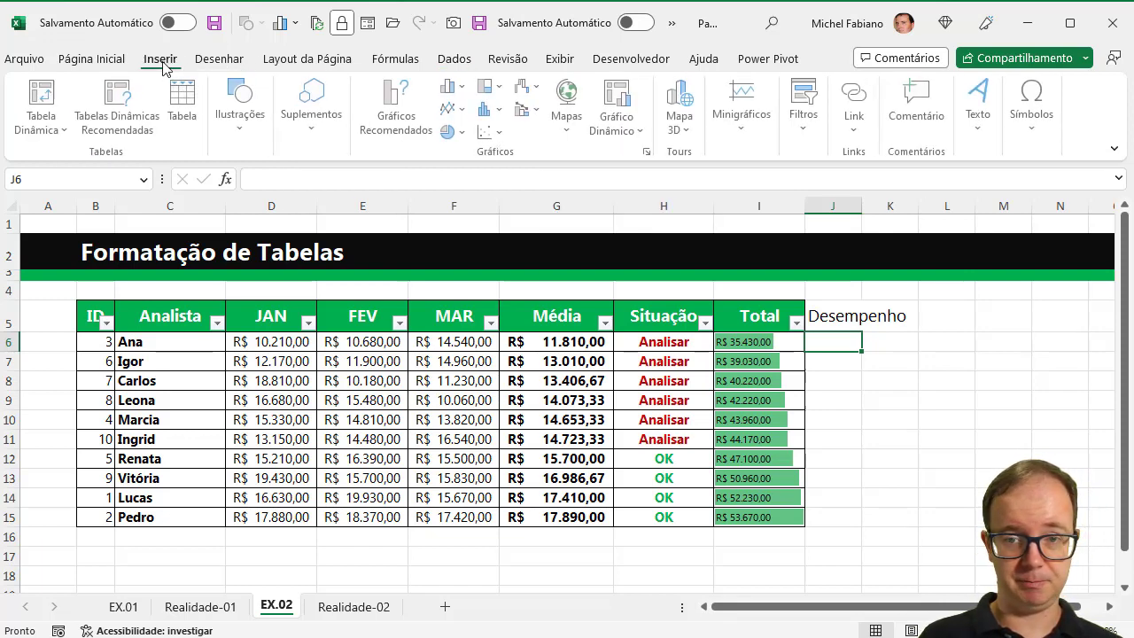
{"action": "left_click", "coordinate": [747, 128]}
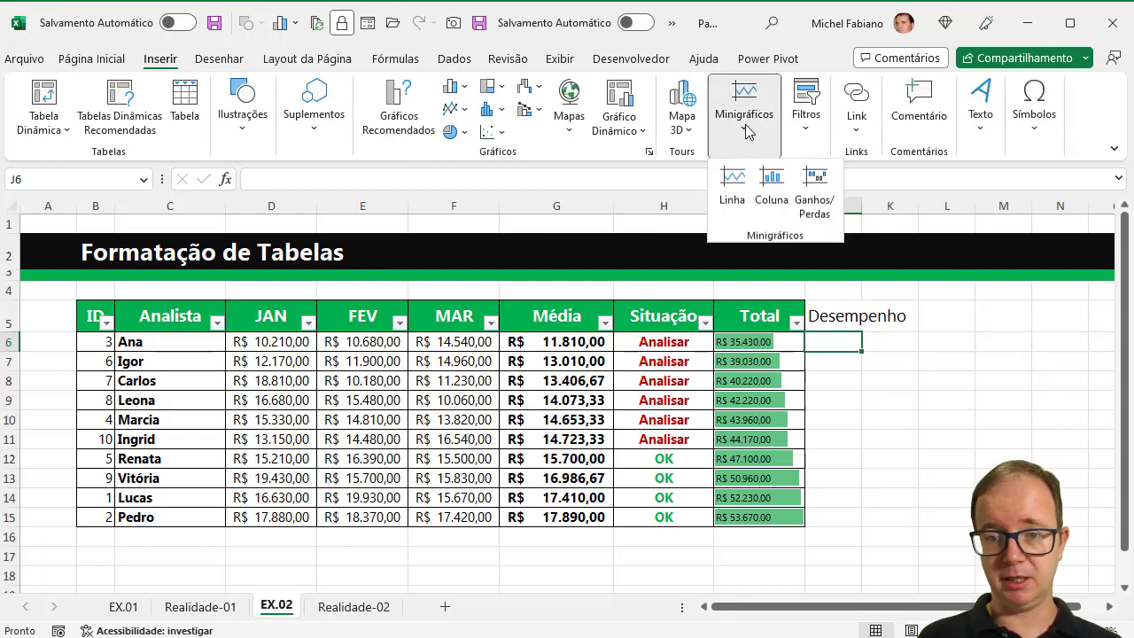
{"action": "left_click", "coordinate": [769, 193]}
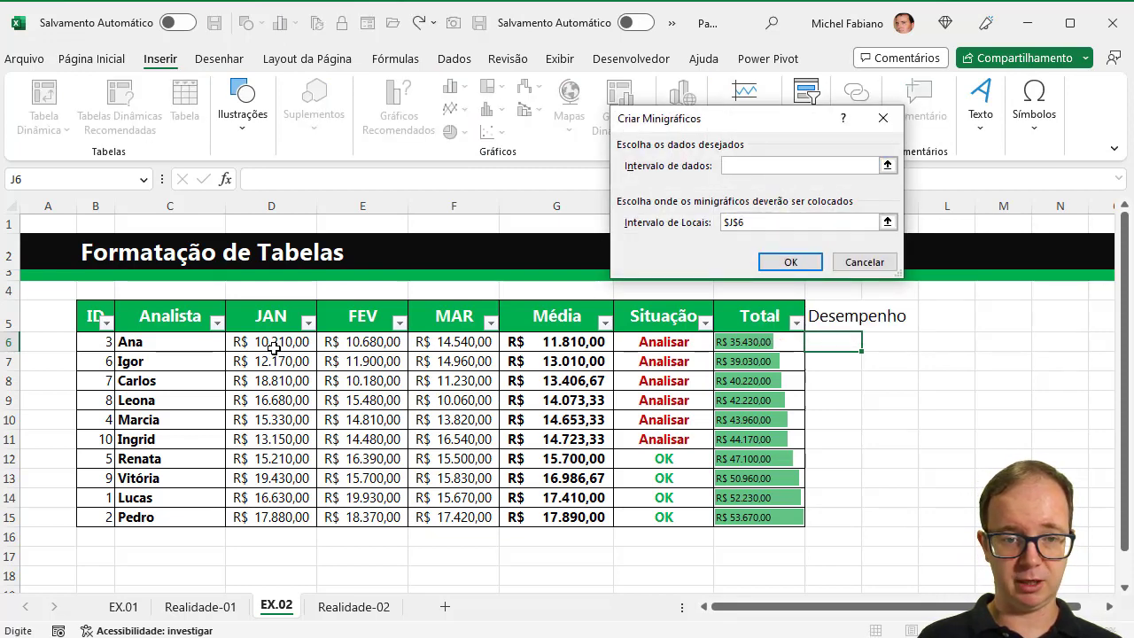
{"action": "left_click_drag", "start_coordinate": [273, 348], "coordinate": [452, 342]}
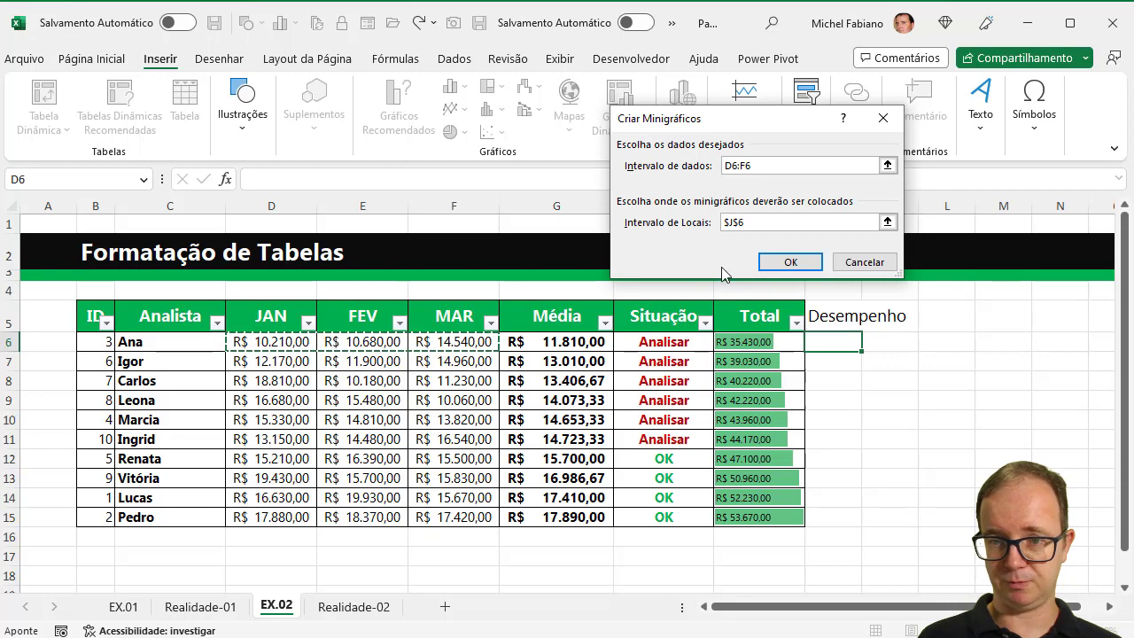
{"action": "left_click", "coordinate": [790, 262]}
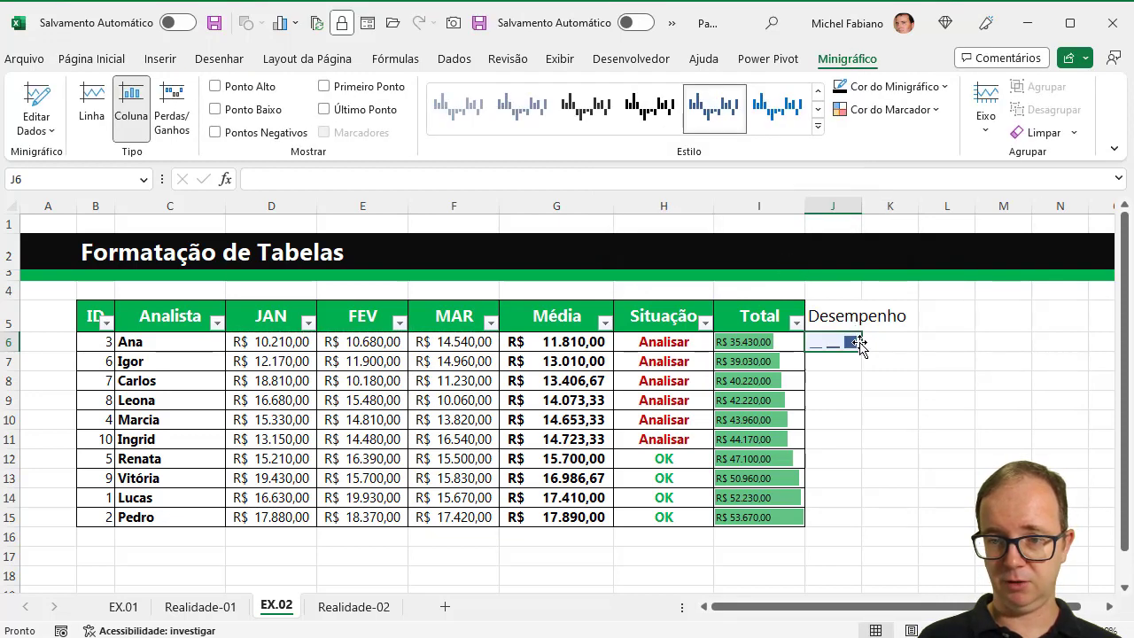
{"action": "left_click_drag", "start_coordinate": [861, 353], "coordinate": [865, 511]}
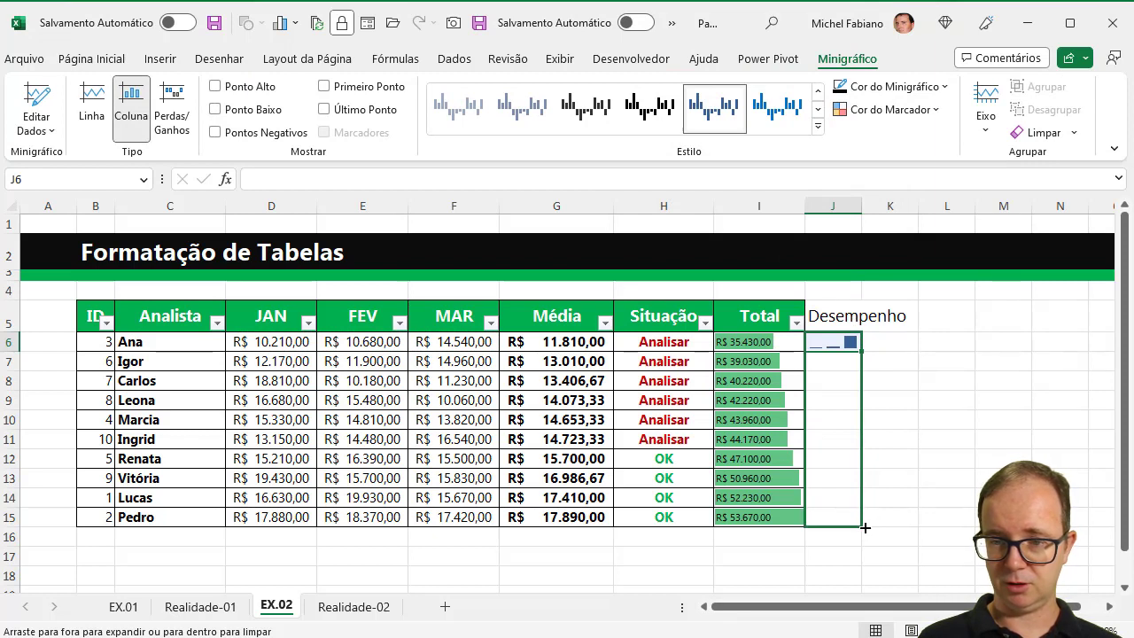
{"action": "left_click_drag", "start_coordinate": [864, 511], "coordinate": [864, 527]}
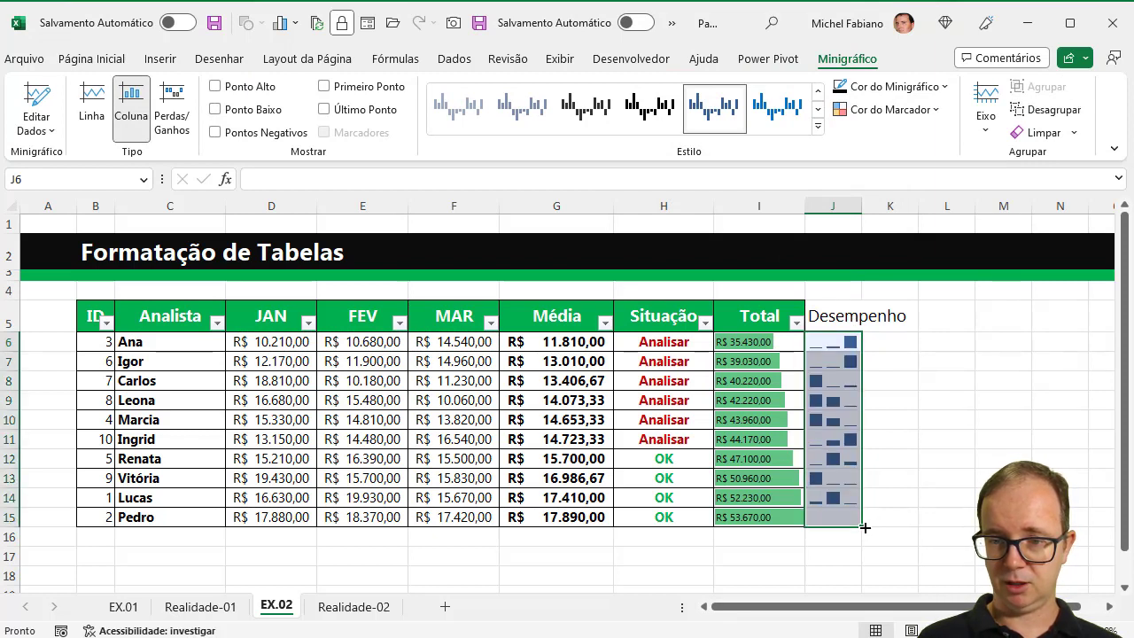
Widen column J and give the sparklines a green style.
{"action": "double_click", "coordinate": [859, 206]}
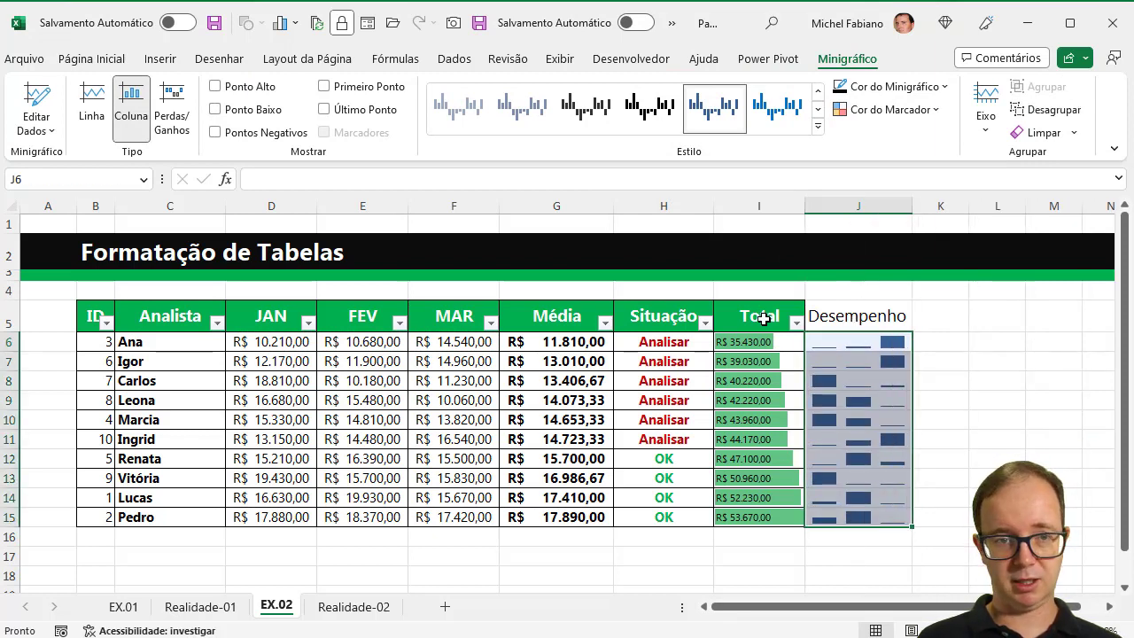
{"action": "left_click", "coordinate": [818, 127]}
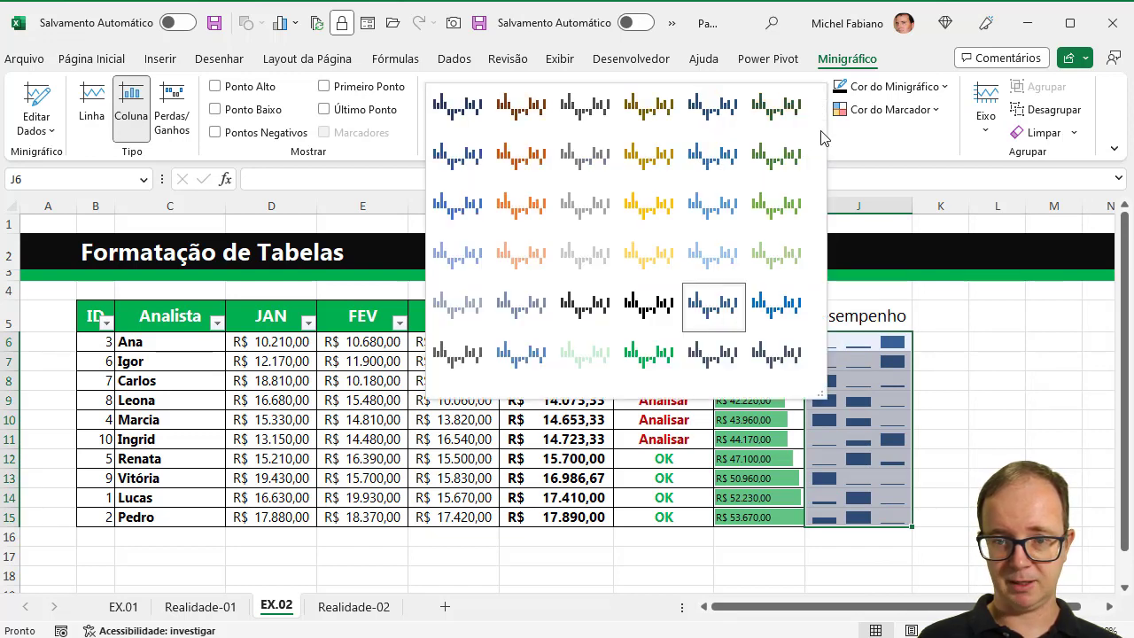
{"action": "left_click", "coordinate": [645, 359]}
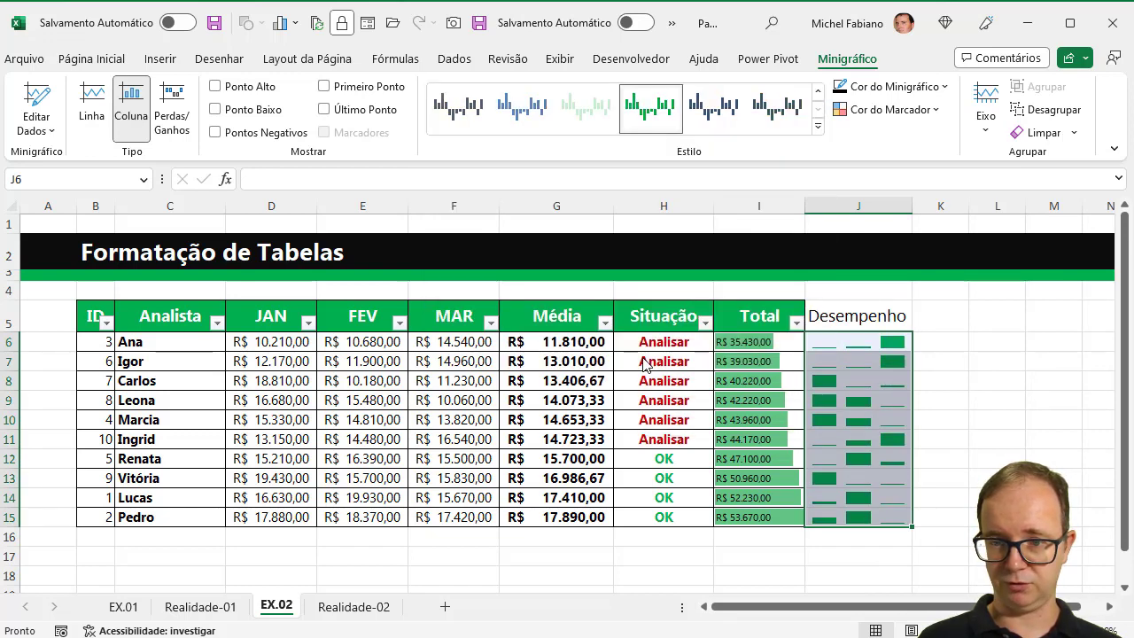
Copy the Total header's formatting onto the Desempenho header in J5.
{"action": "left_click", "coordinate": [901, 310]}
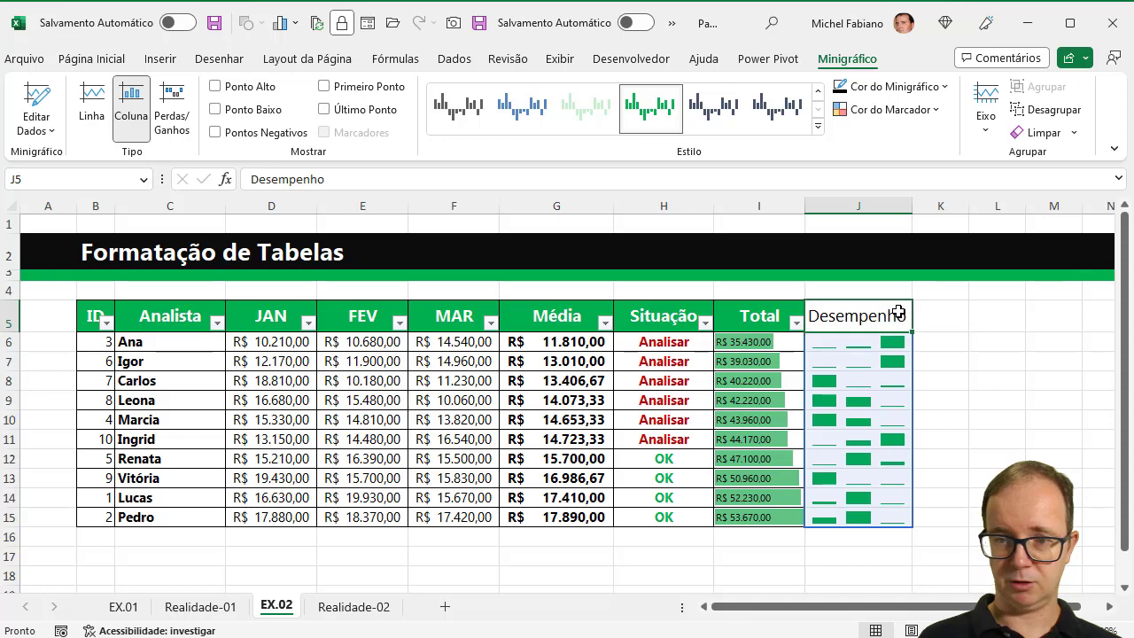
{"action": "key", "text": "Left"}
{"action": "left_click", "coordinate": [128, 131]}
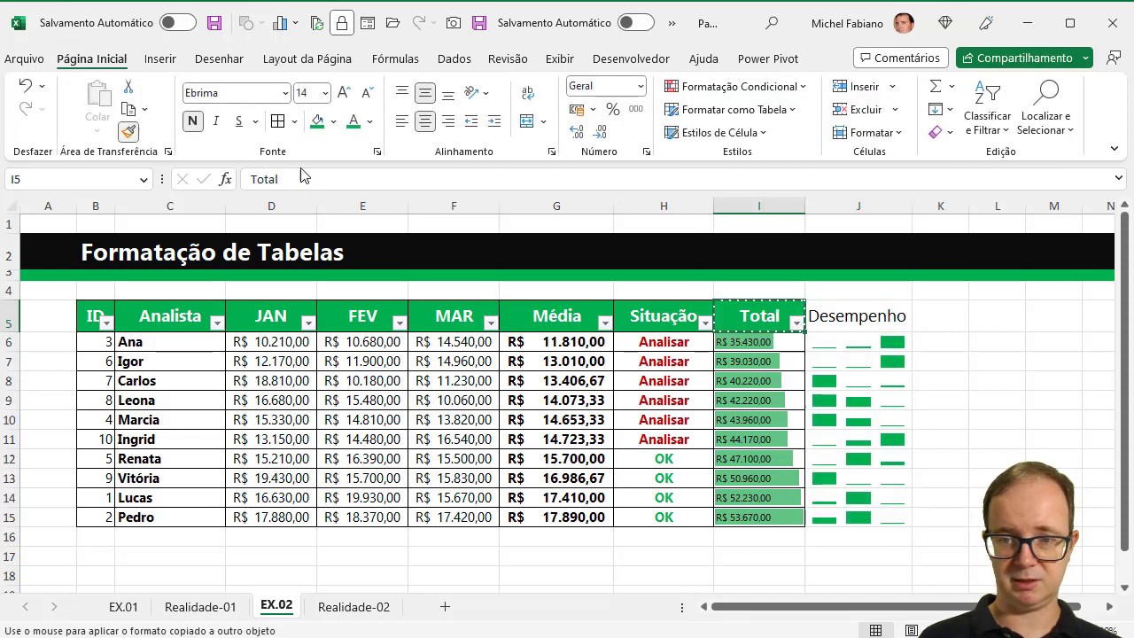
{"action": "left_click", "coordinate": [839, 317]}
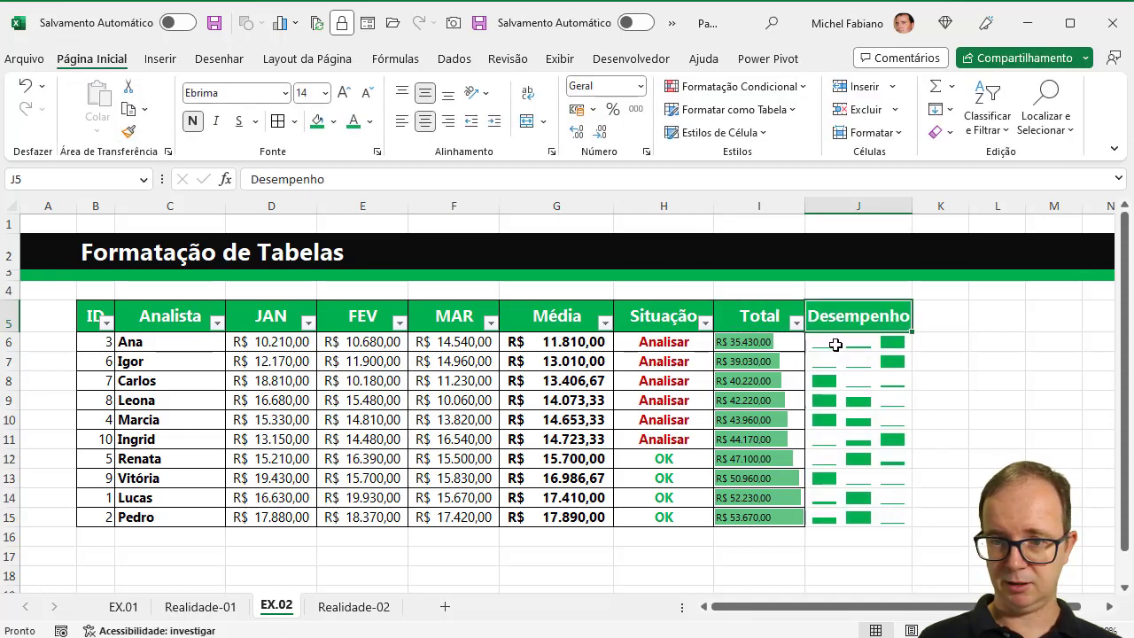
{"action": "left_click_drag", "start_coordinate": [835, 345], "coordinate": [821, 520]}
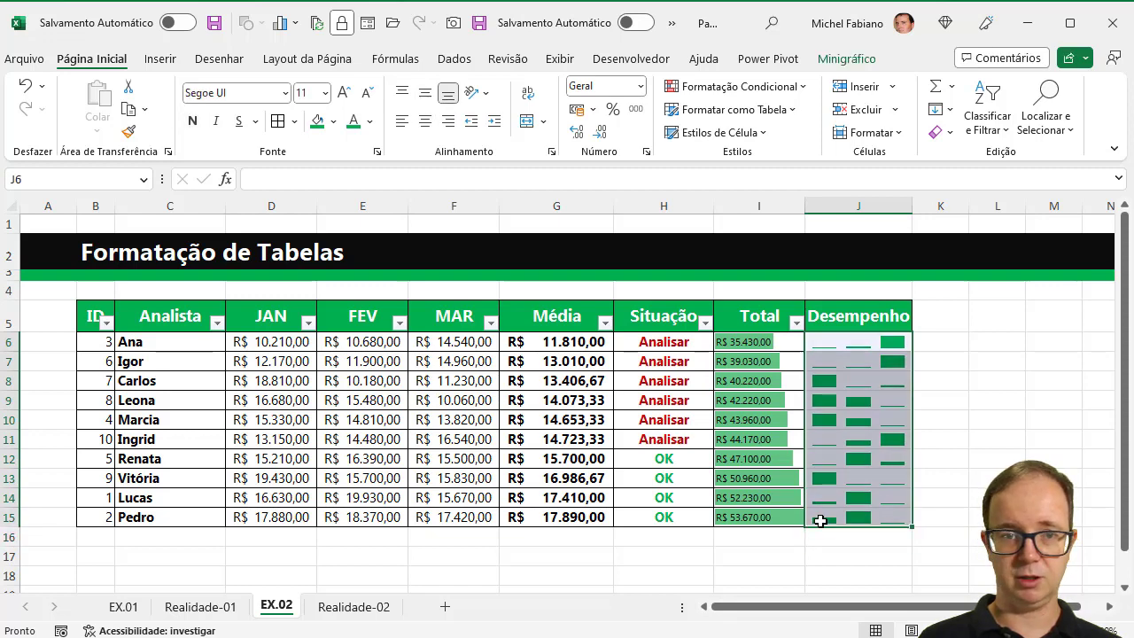
{"action": "left_click", "coordinate": [1032, 362]}
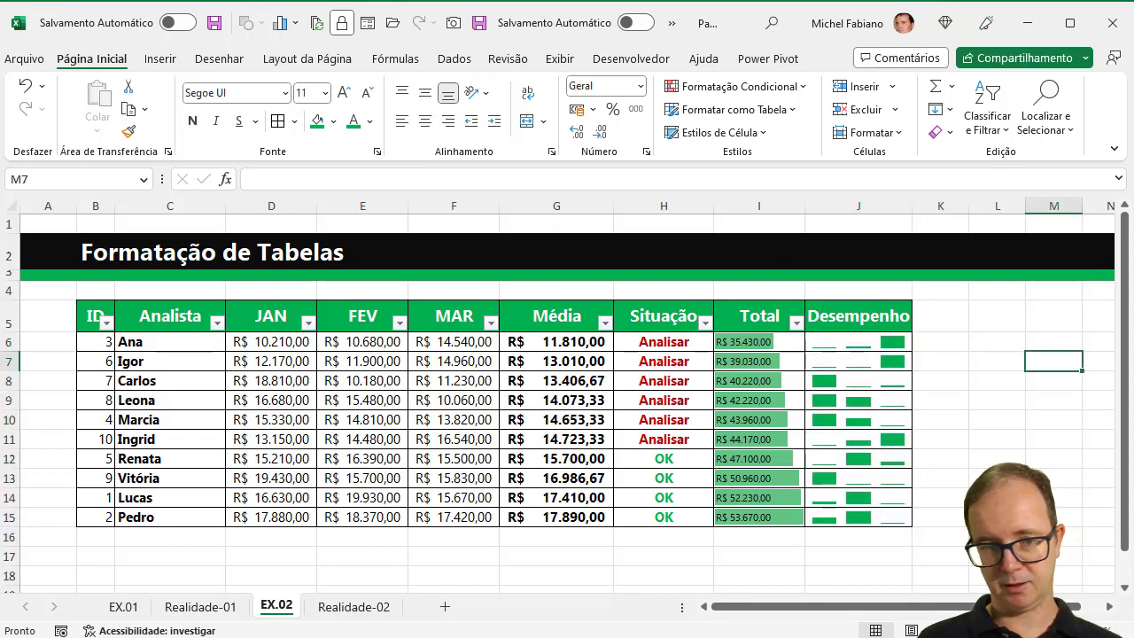
Uncheck Linhas de Grade under Exibir > Mostrar.
{"action": "scroll", "coordinate": [567, 398], "scroll_direction": "down", "scroll_amount": 2}
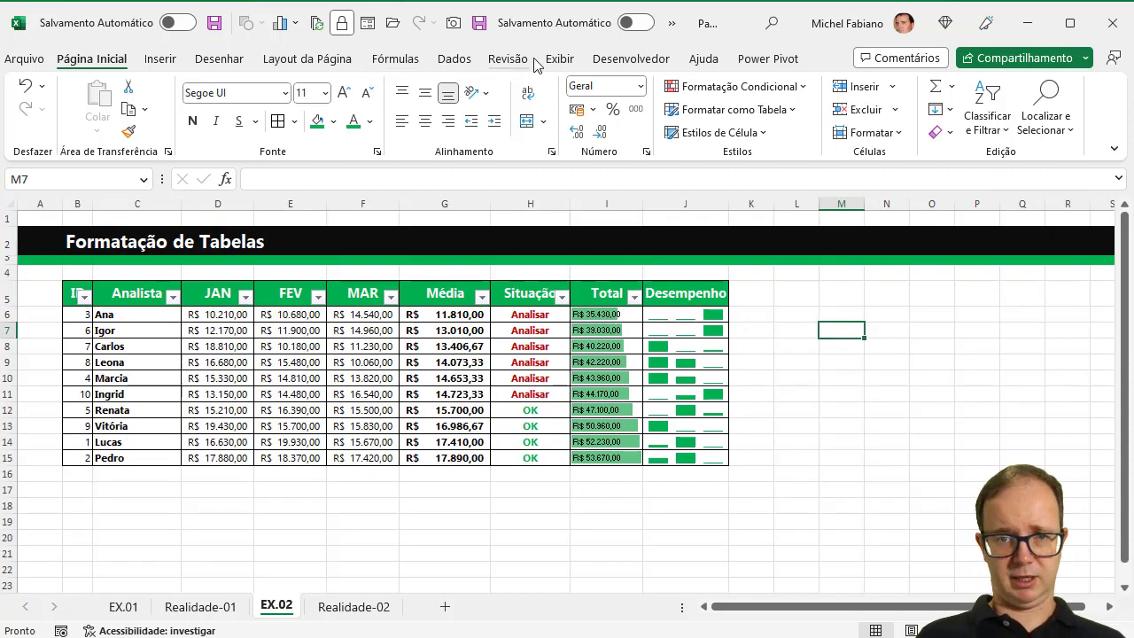
{"action": "left_click", "coordinate": [562, 60]}
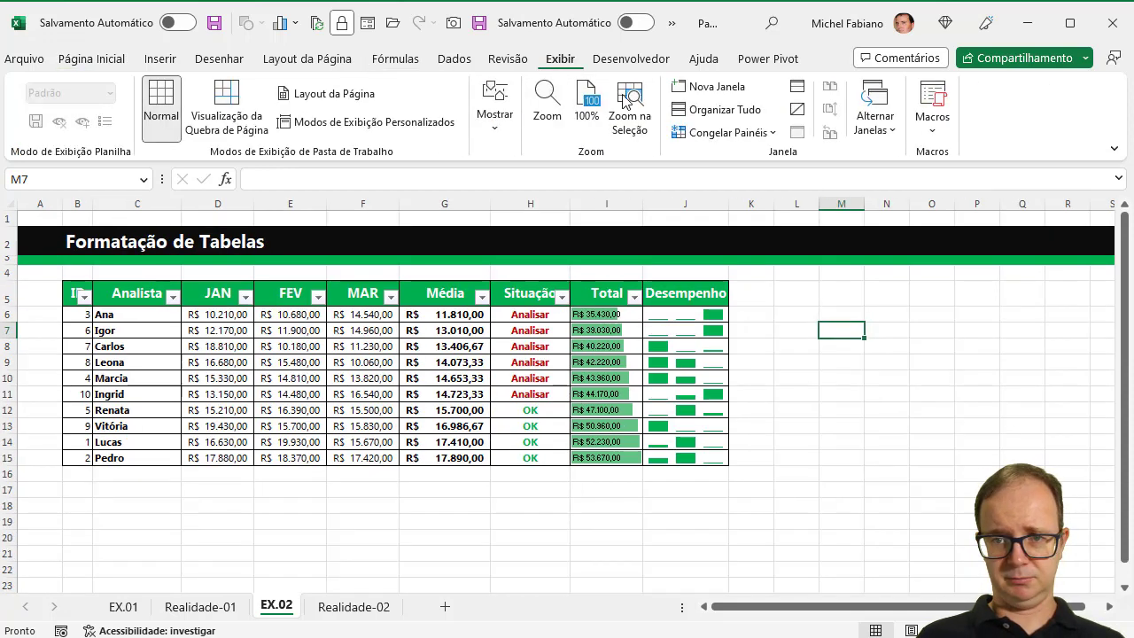
{"action": "left_click", "coordinate": [496, 117]}
{"action": "left_click", "coordinate": [611, 210]}
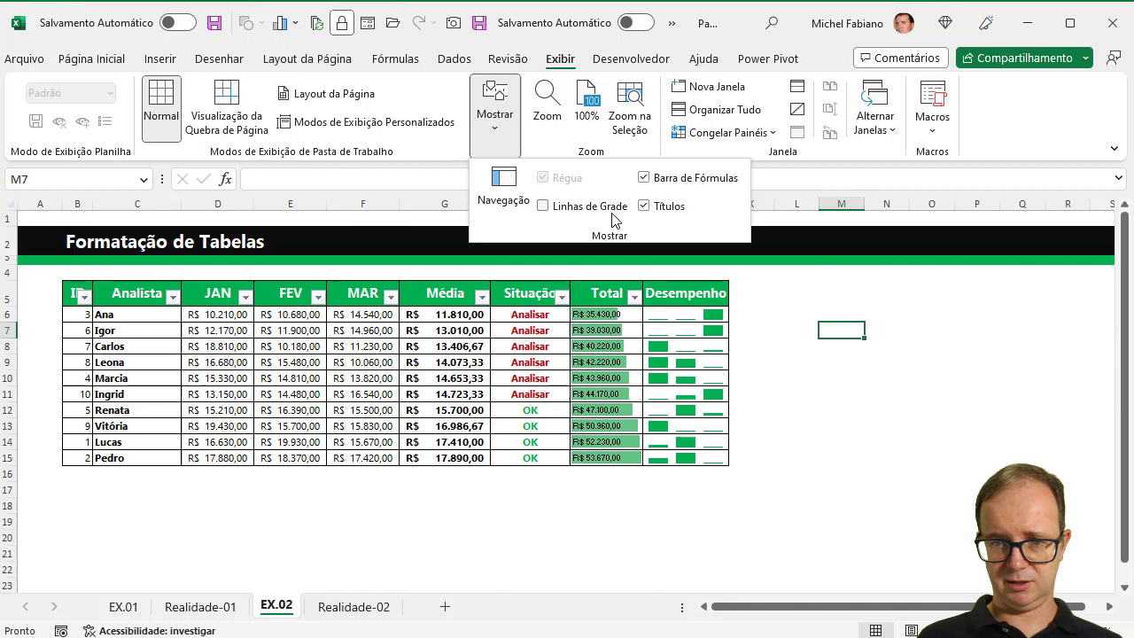
{"action": "left_click", "coordinate": [930, 437]}
{"action": "scroll", "coordinate": [910, 438], "scroll_direction": "up", "scroll_amount": 1}
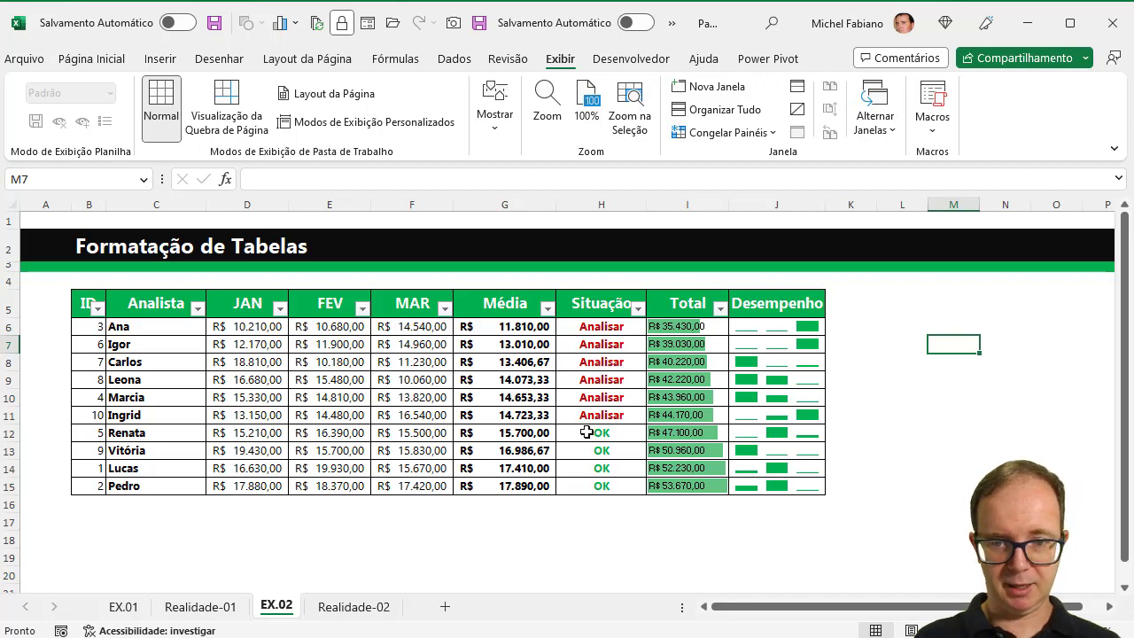
{"action": "left_click", "coordinate": [336, 616]}
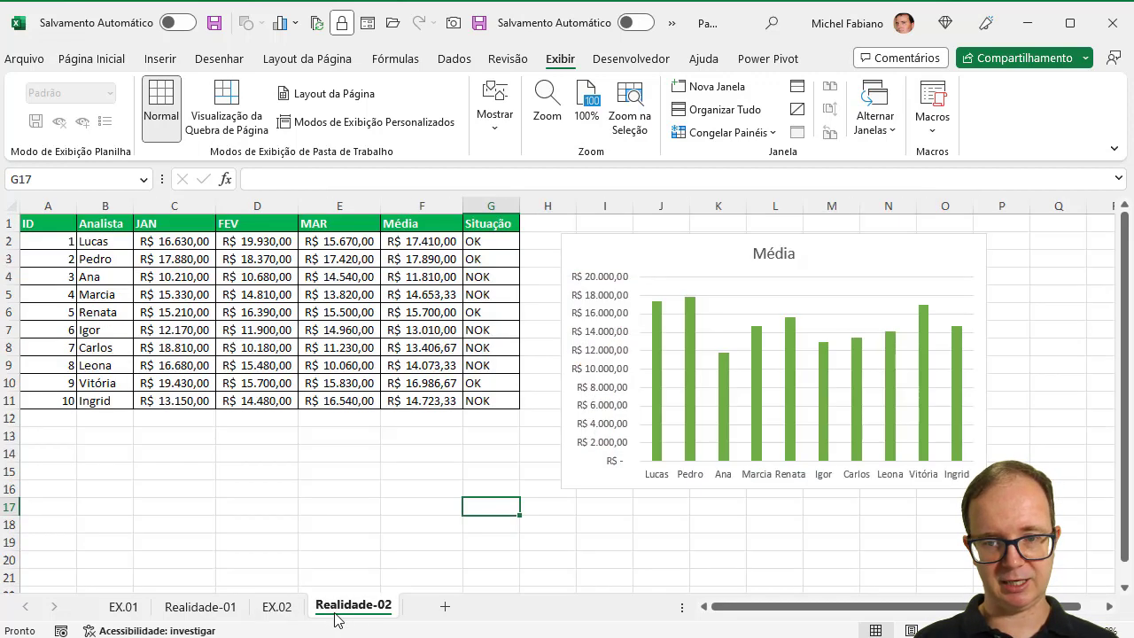
{"action": "left_click", "coordinate": [282, 611]}
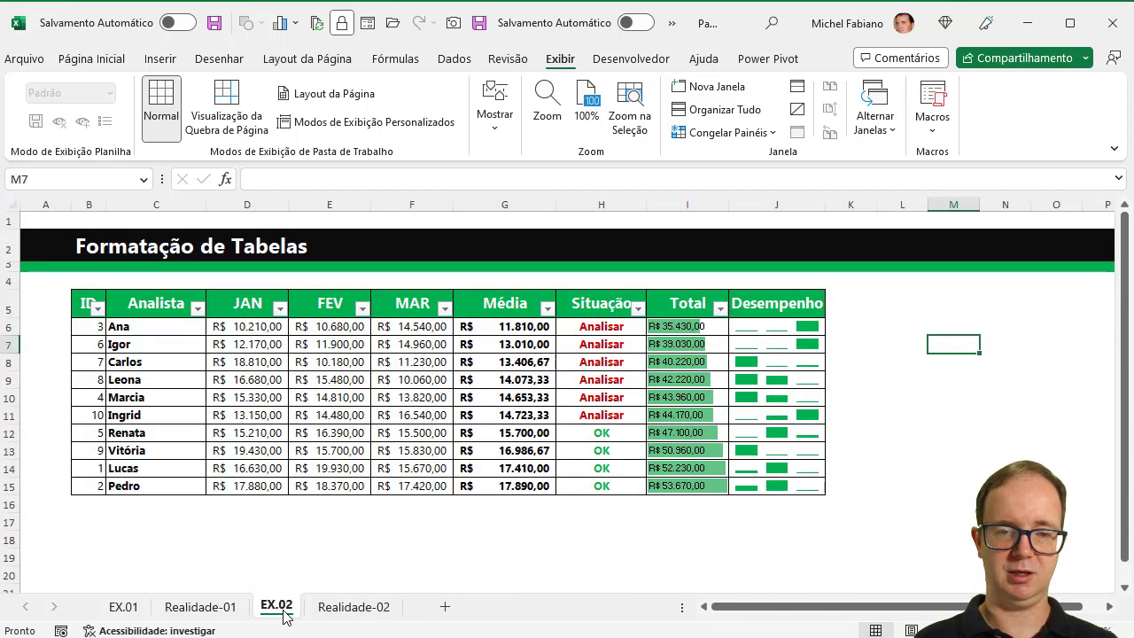